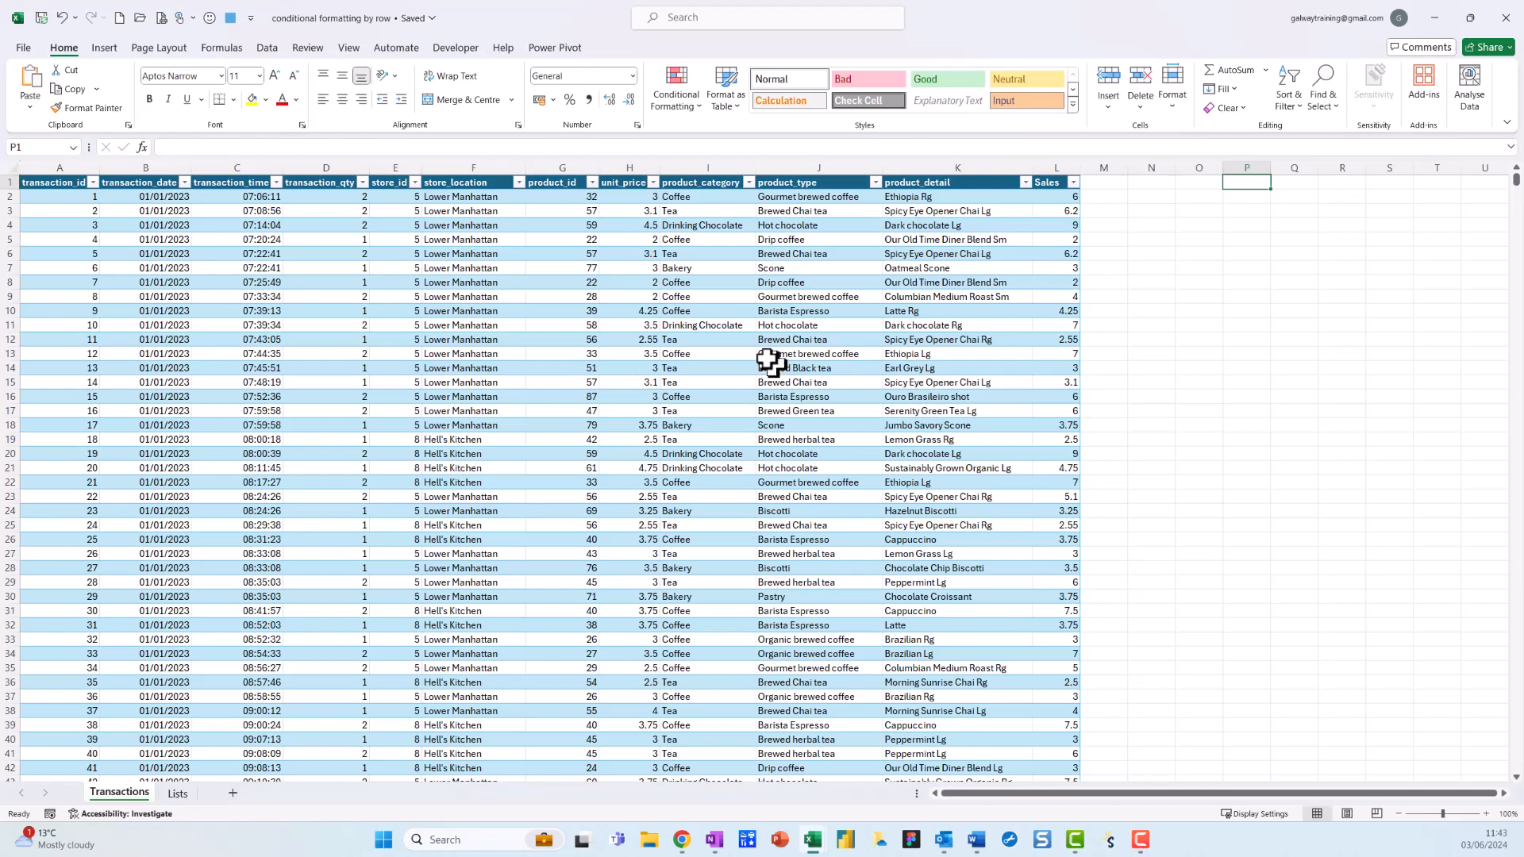
pyautogui.moveTo(849, 164)
pyautogui.mouseDown()
pyautogui.moveTo(770, 253)
pyautogui.moveTo(838, 152)
pyautogui.mouseUp()
pyautogui.press('Escape')
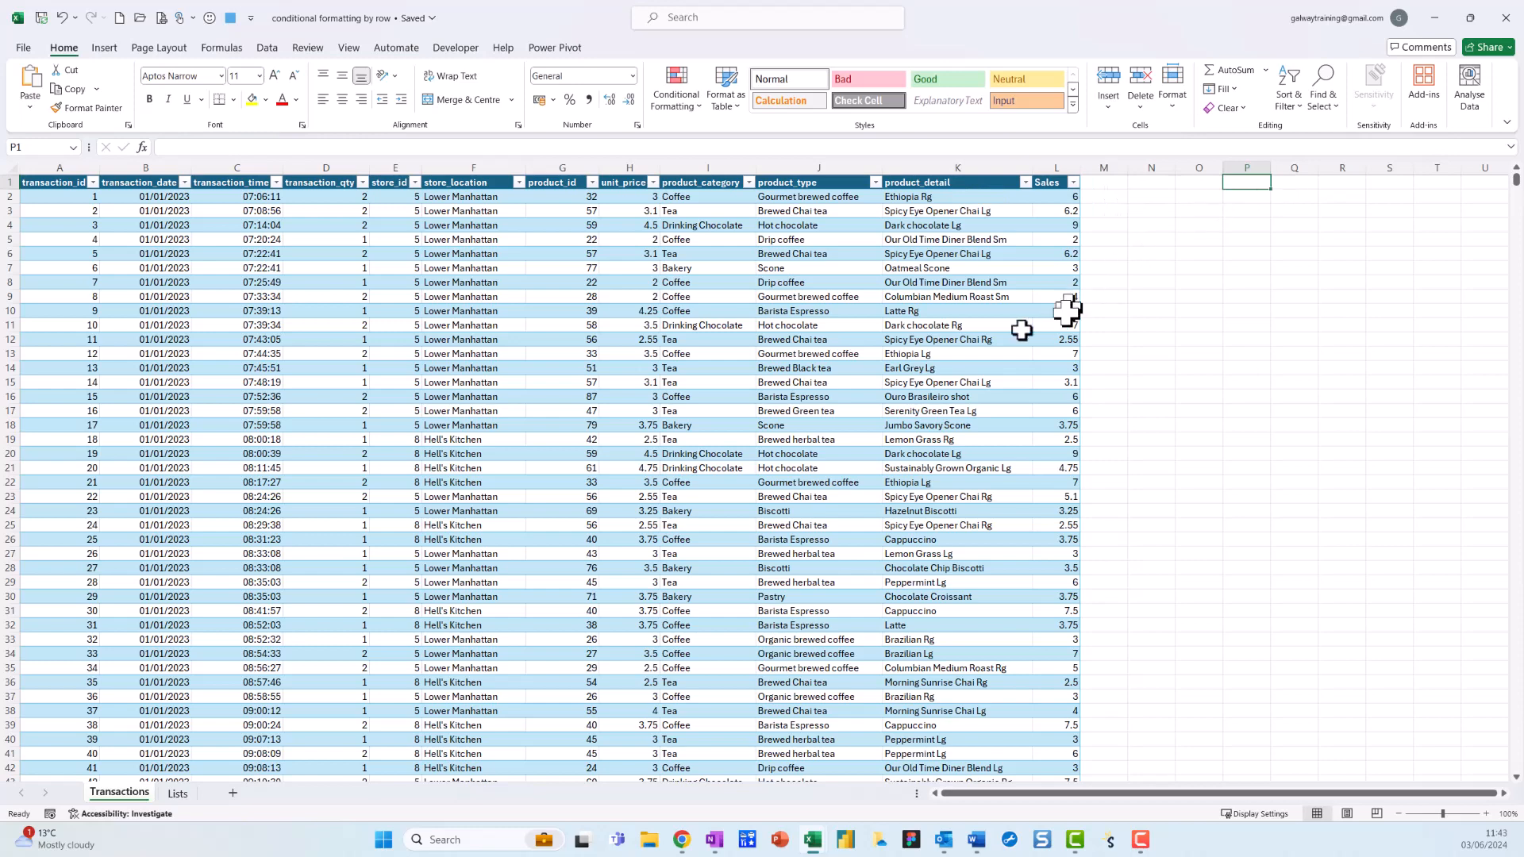
pyautogui.click(707, 268)
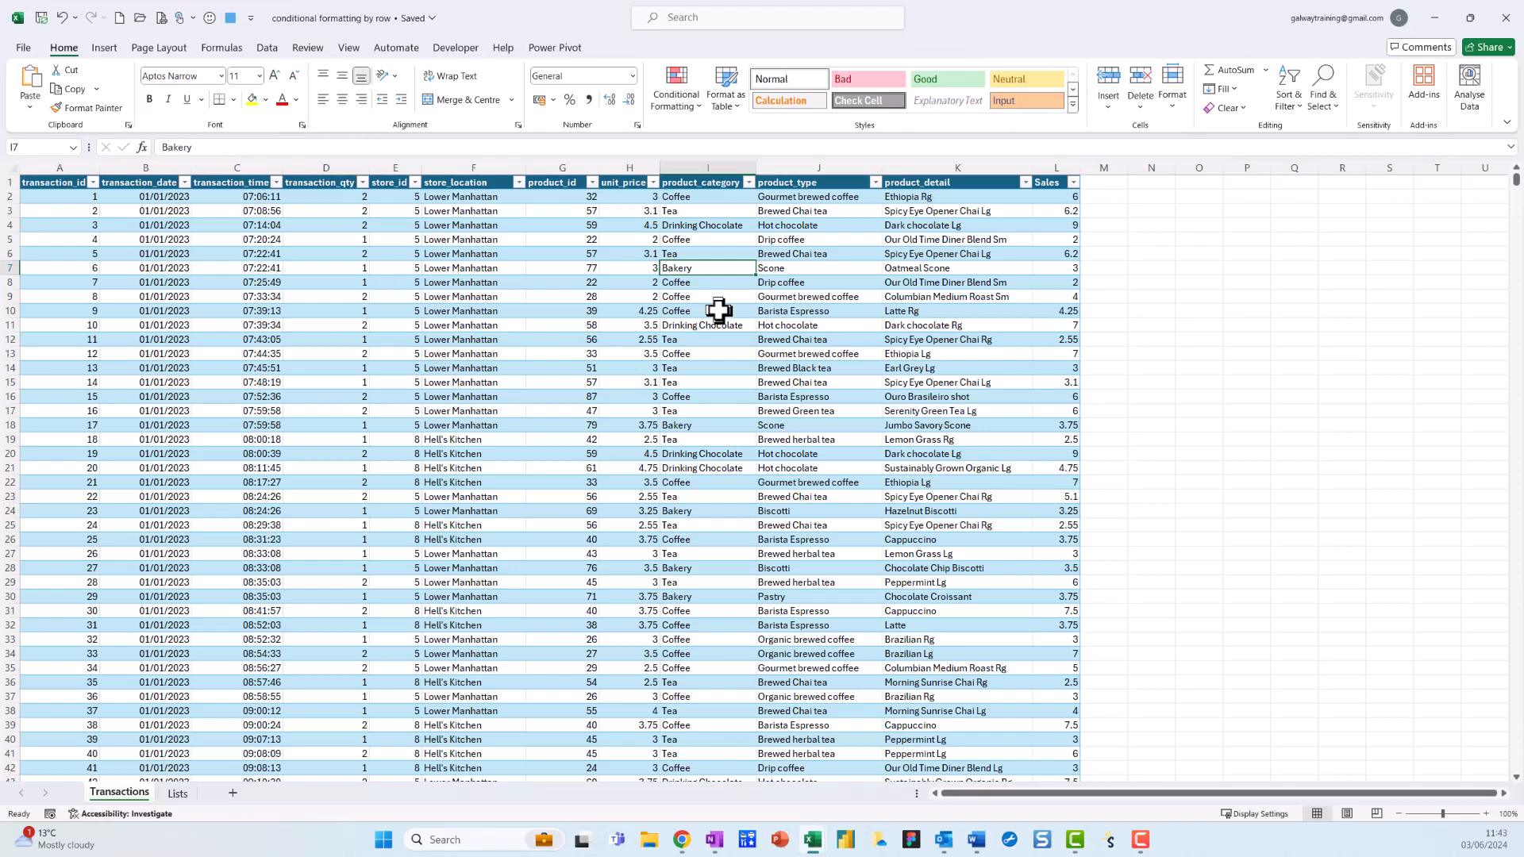
# Step: On the Lists sheet, enter =UNIQUE(Transactions!I2:I149117) in cell H5 to extract the distinct product categories
pyautogui.click(173, 799)
pyautogui.moveTo(425, 252); pyautogui.dragTo(444, 235)
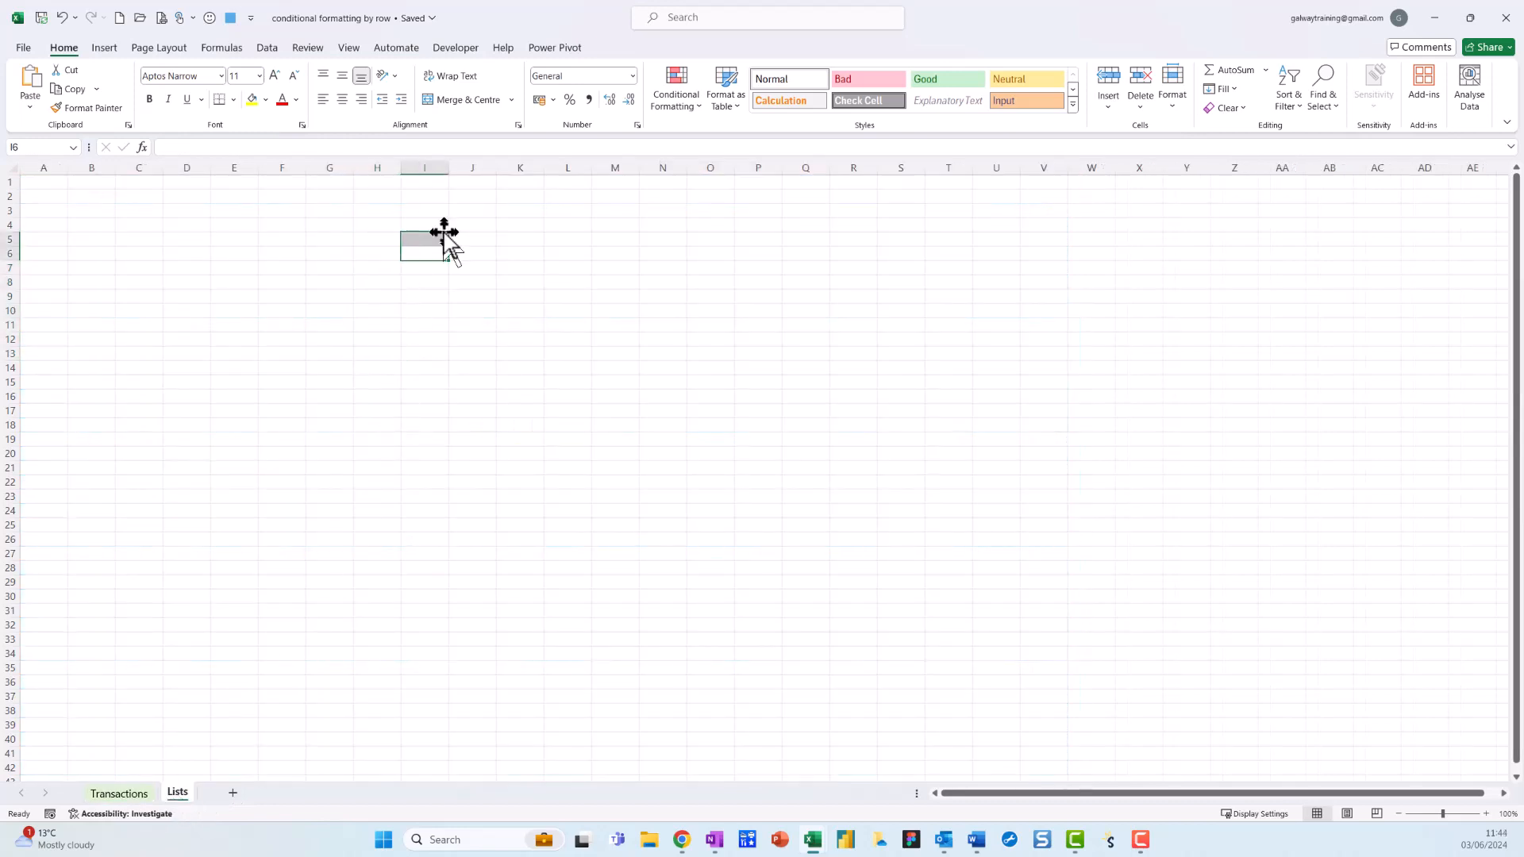
pyautogui.click(380, 236)
pyautogui.write('=')
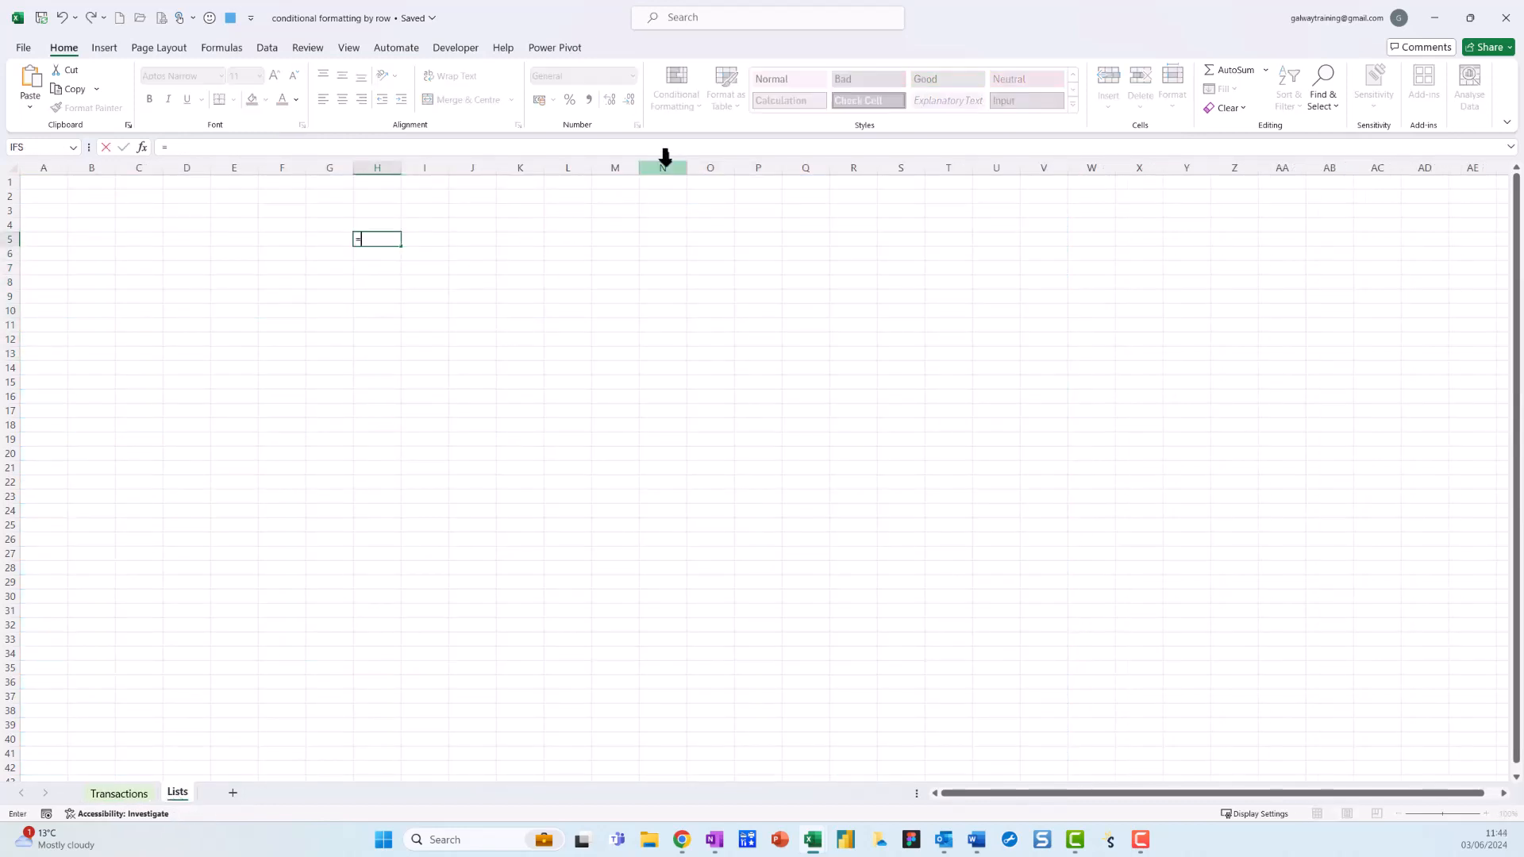
pyautogui.write('unique')
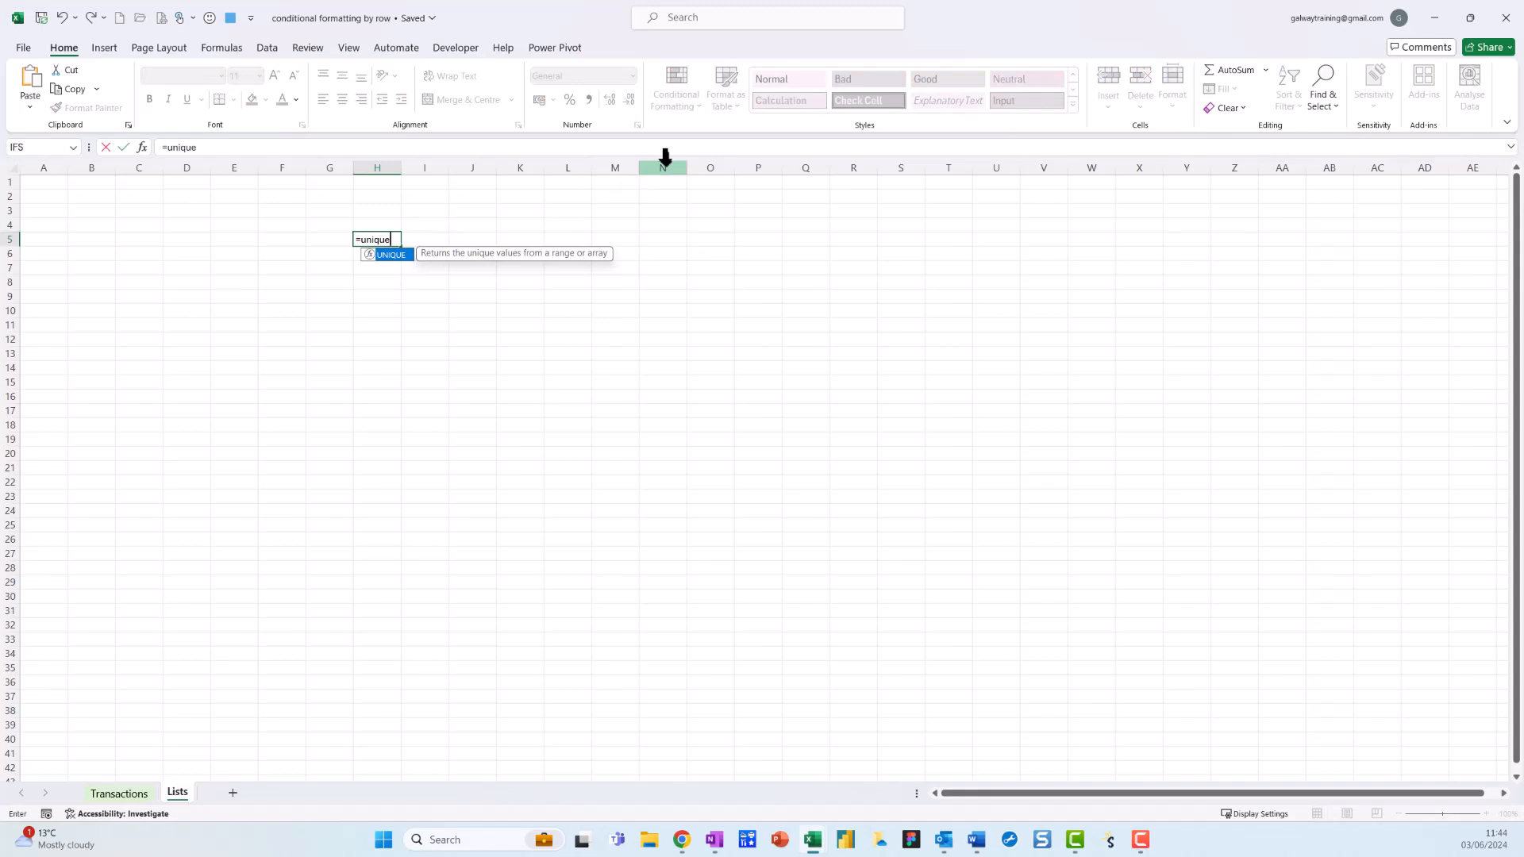
pyautogui.write('(')
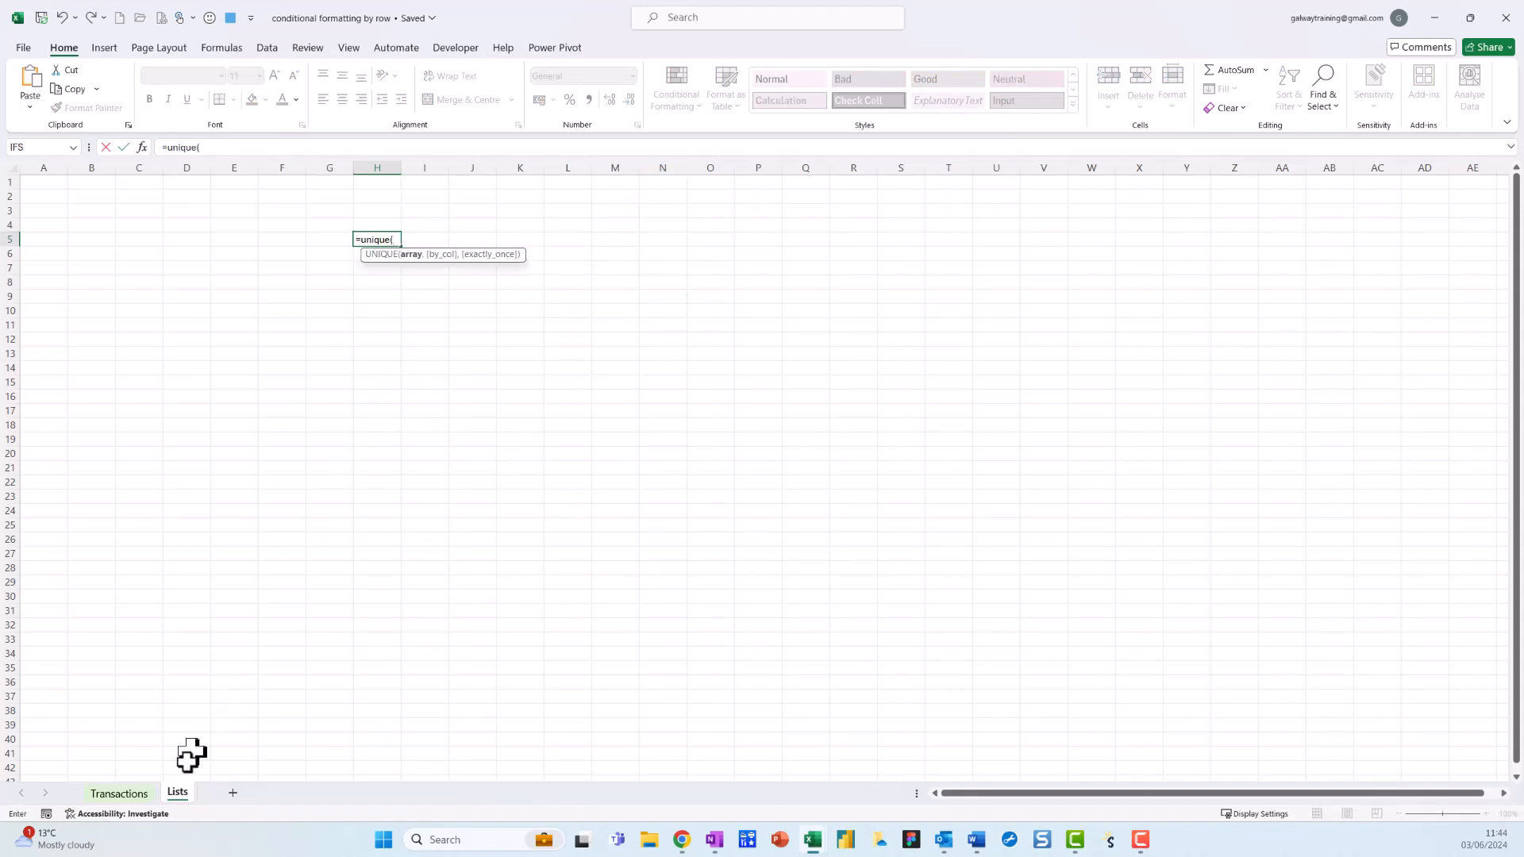
pyautogui.click(135, 798)
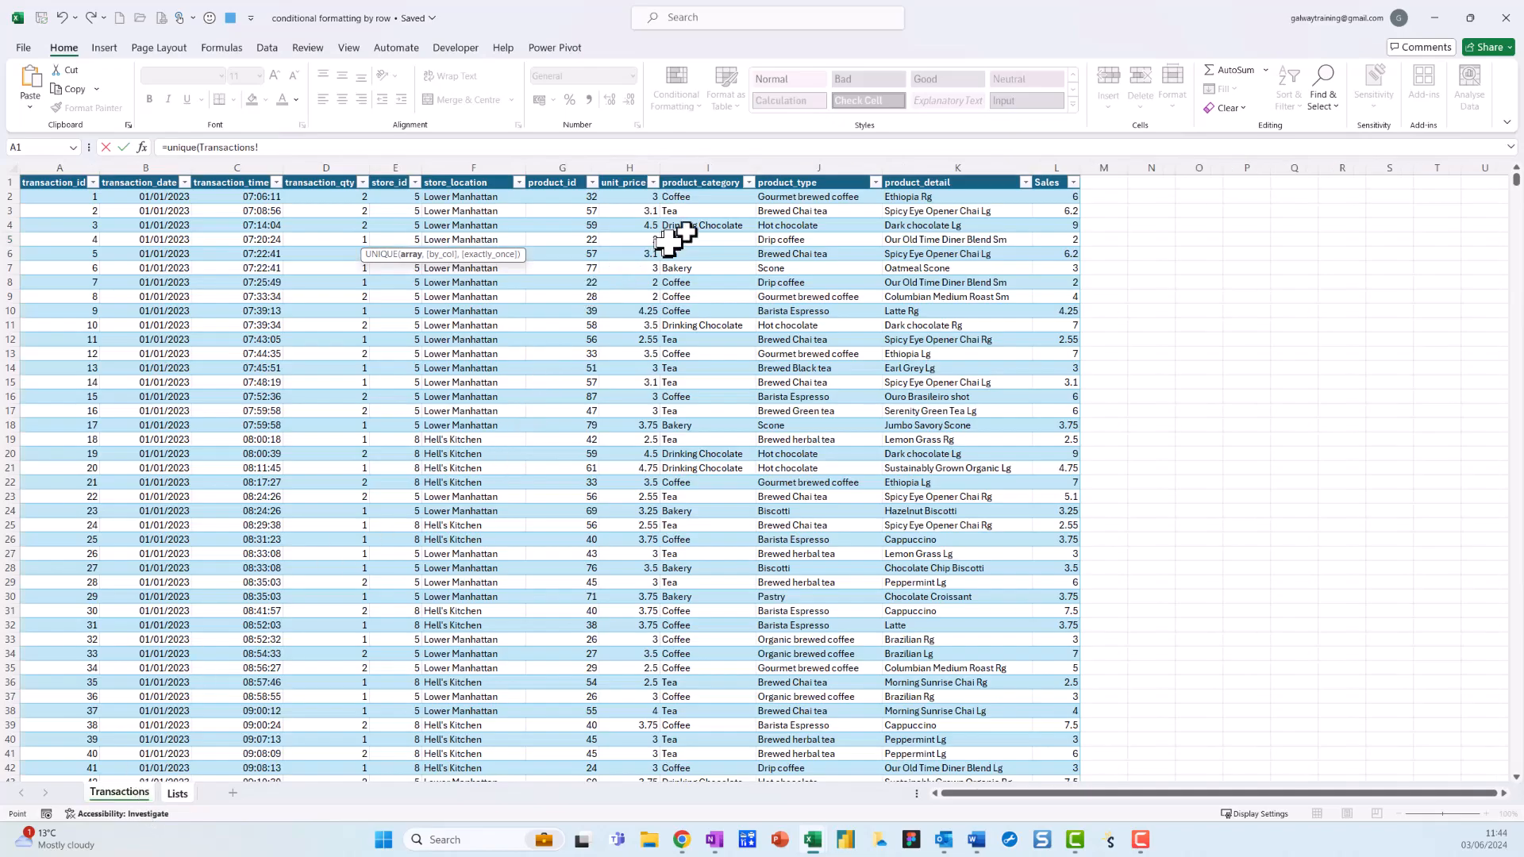
pyautogui.click(709, 198)
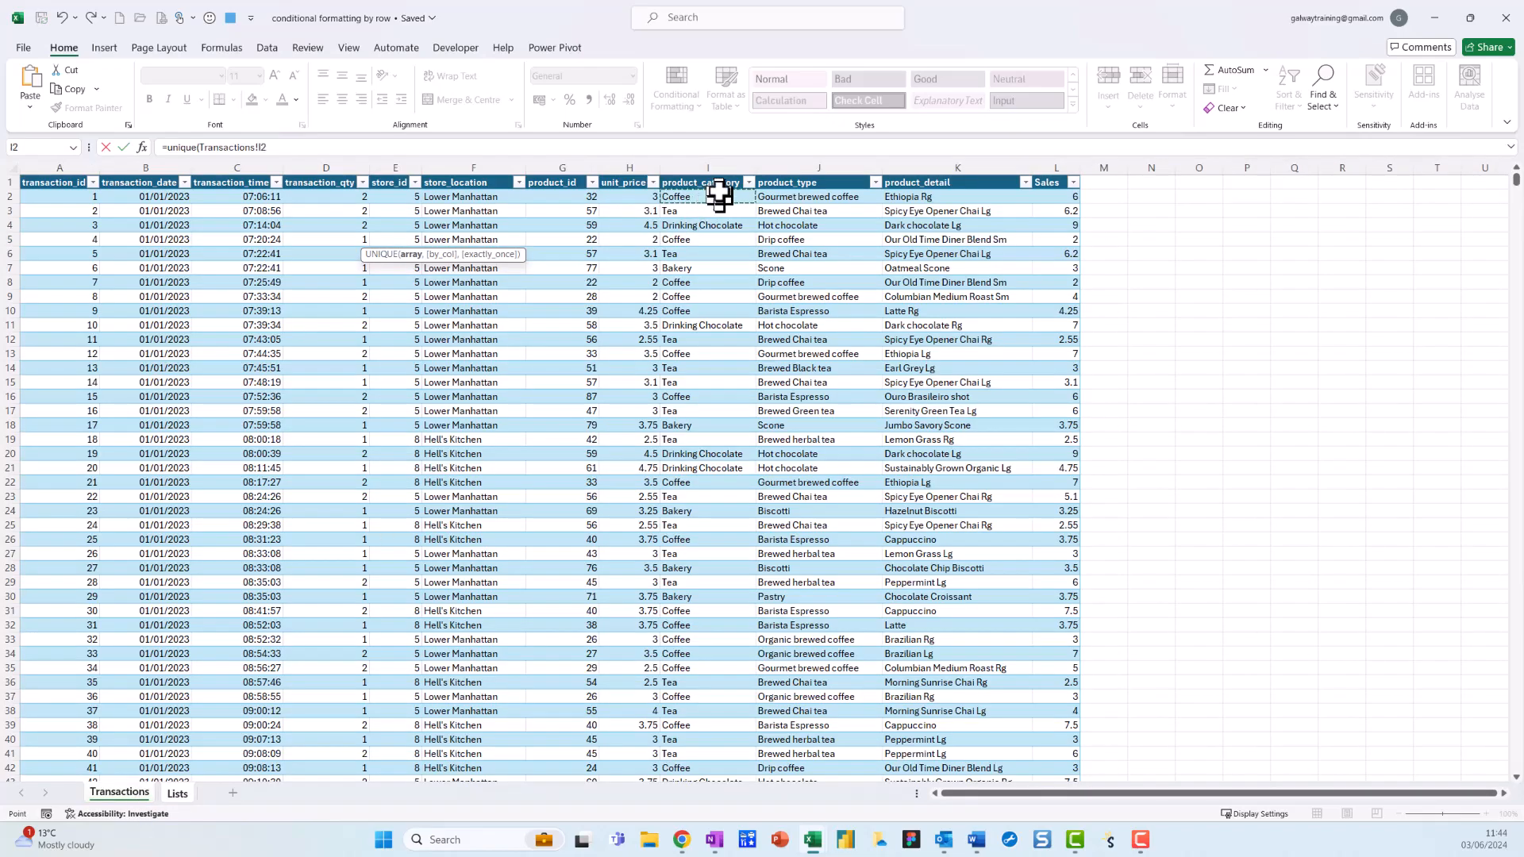
pyautogui.hotkey('ctrl', 'shift', 'Down')
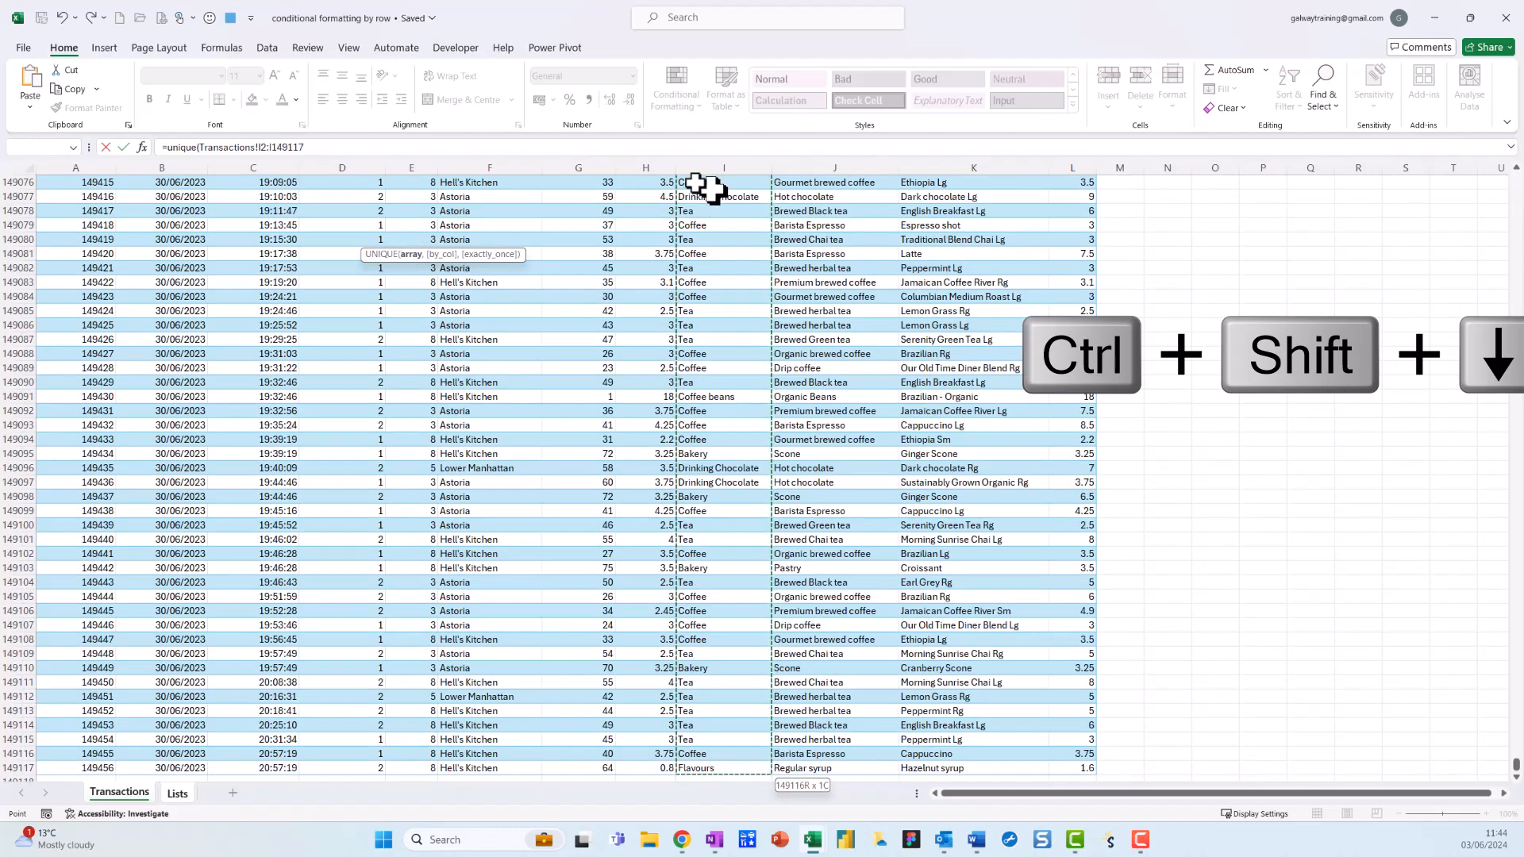
pyautogui.click(347, 146)
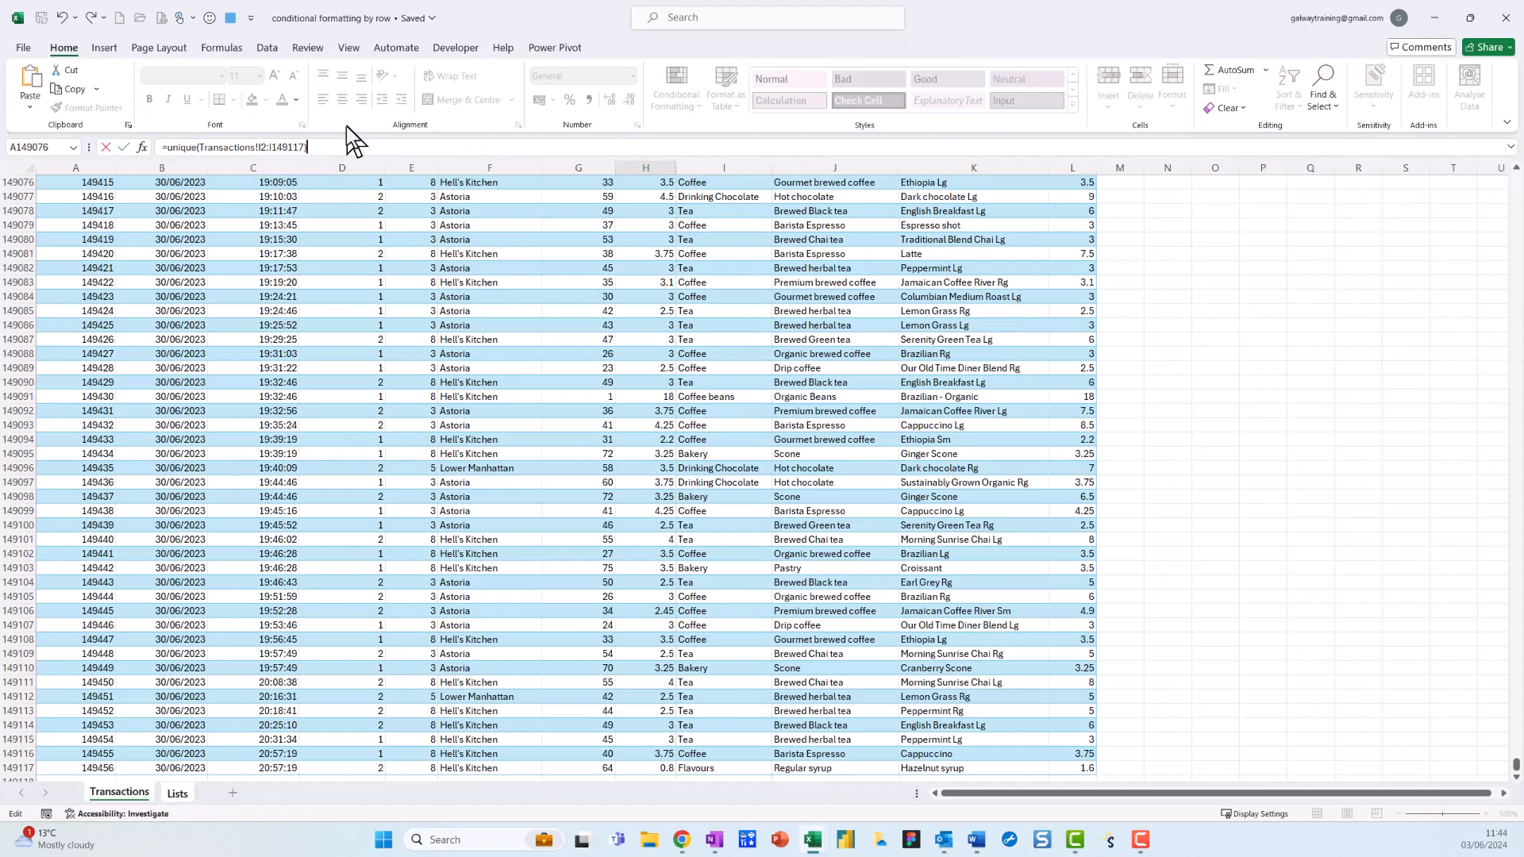
pyautogui.press('Return')
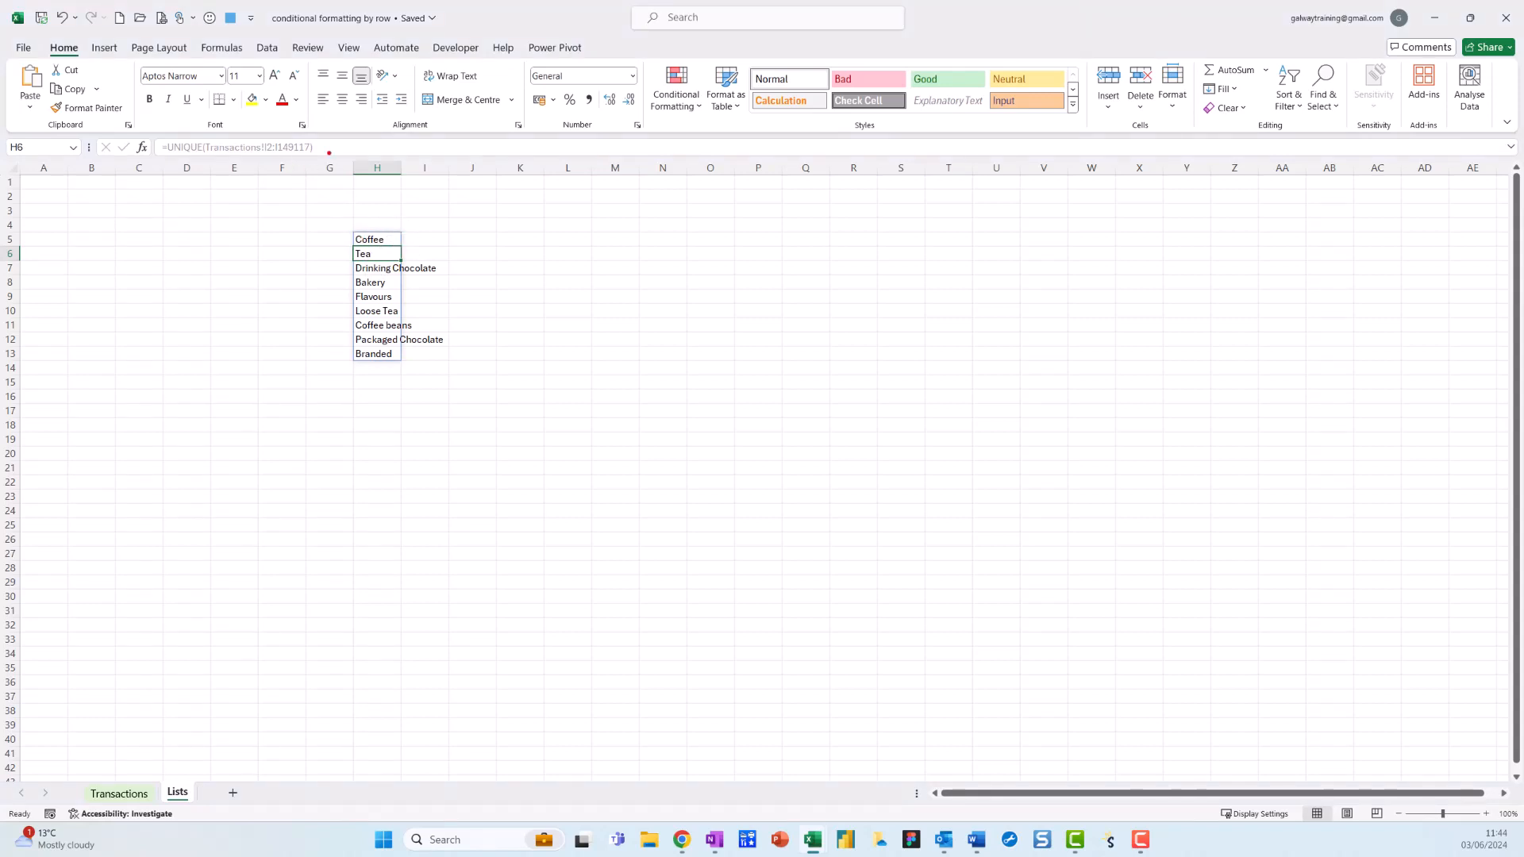
# Step: Wrap the UNIQUE formula in H5 in SORT, skipping the sort index and choosing ascending order (1)
pyautogui.moveTo(328, 154)
pyautogui.mouseDown()
pyautogui.moveTo(290, 116)
pyautogui.moveTo(126, 141)
pyautogui.moveTo(236, 173)
pyautogui.moveTo(329, 144)
pyautogui.mouseUp()
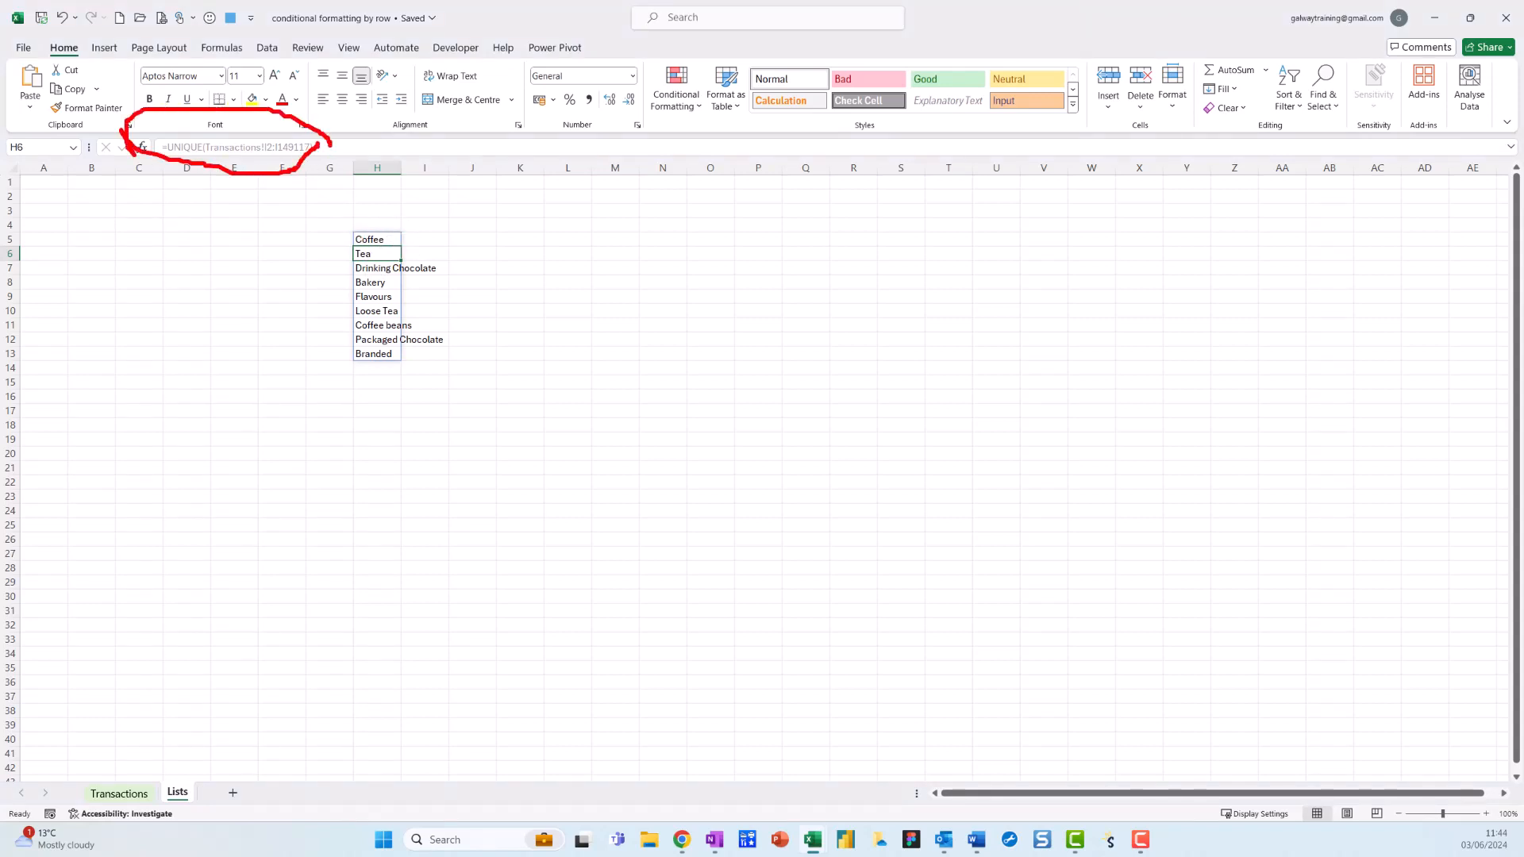
pyautogui.press('Escape')
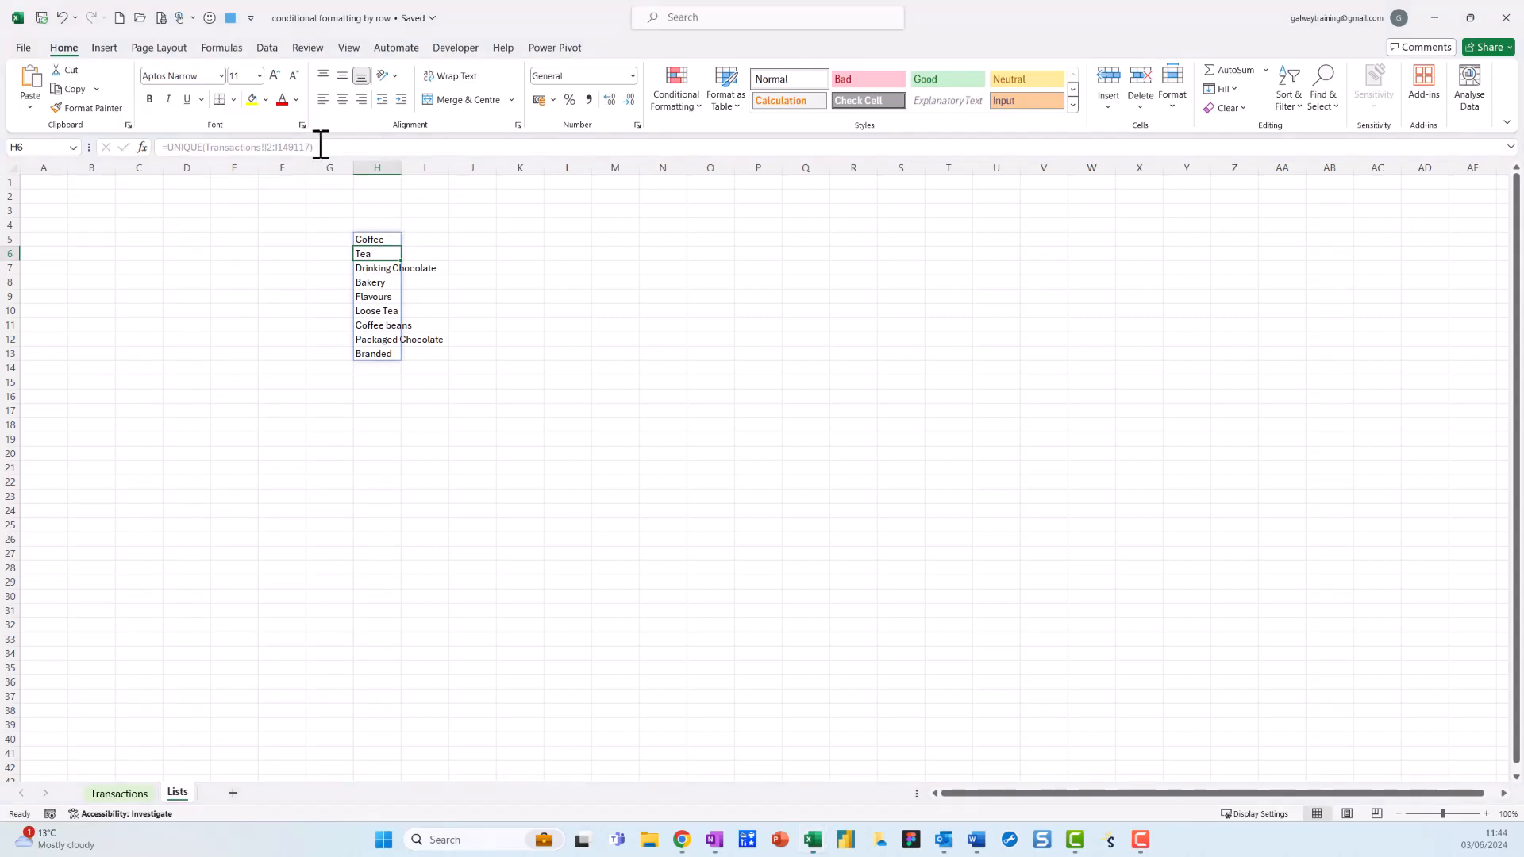
pyautogui.click(375, 235)
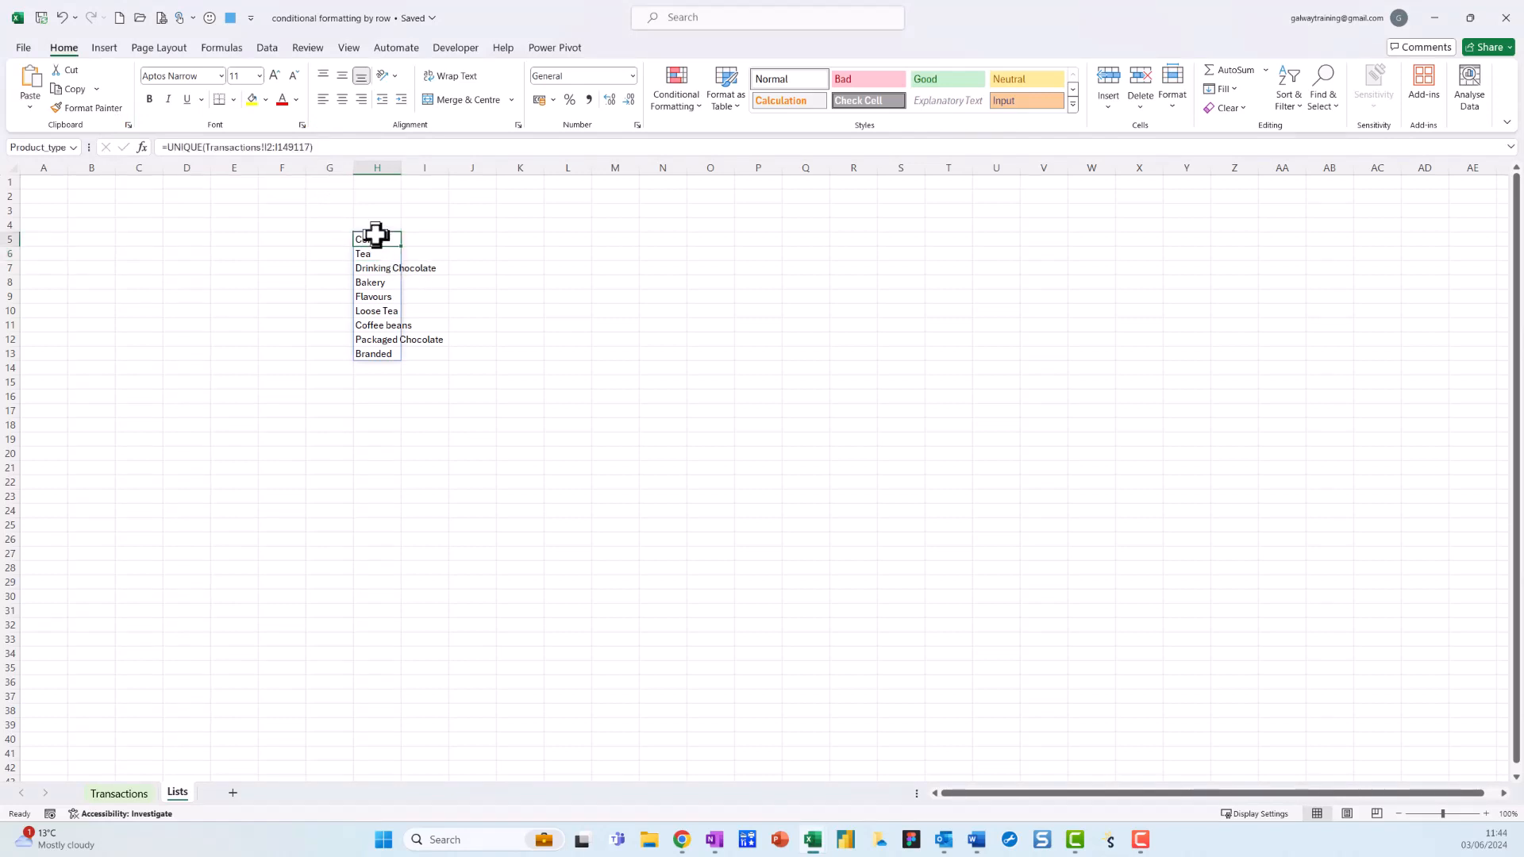
pyautogui.click(166, 147)
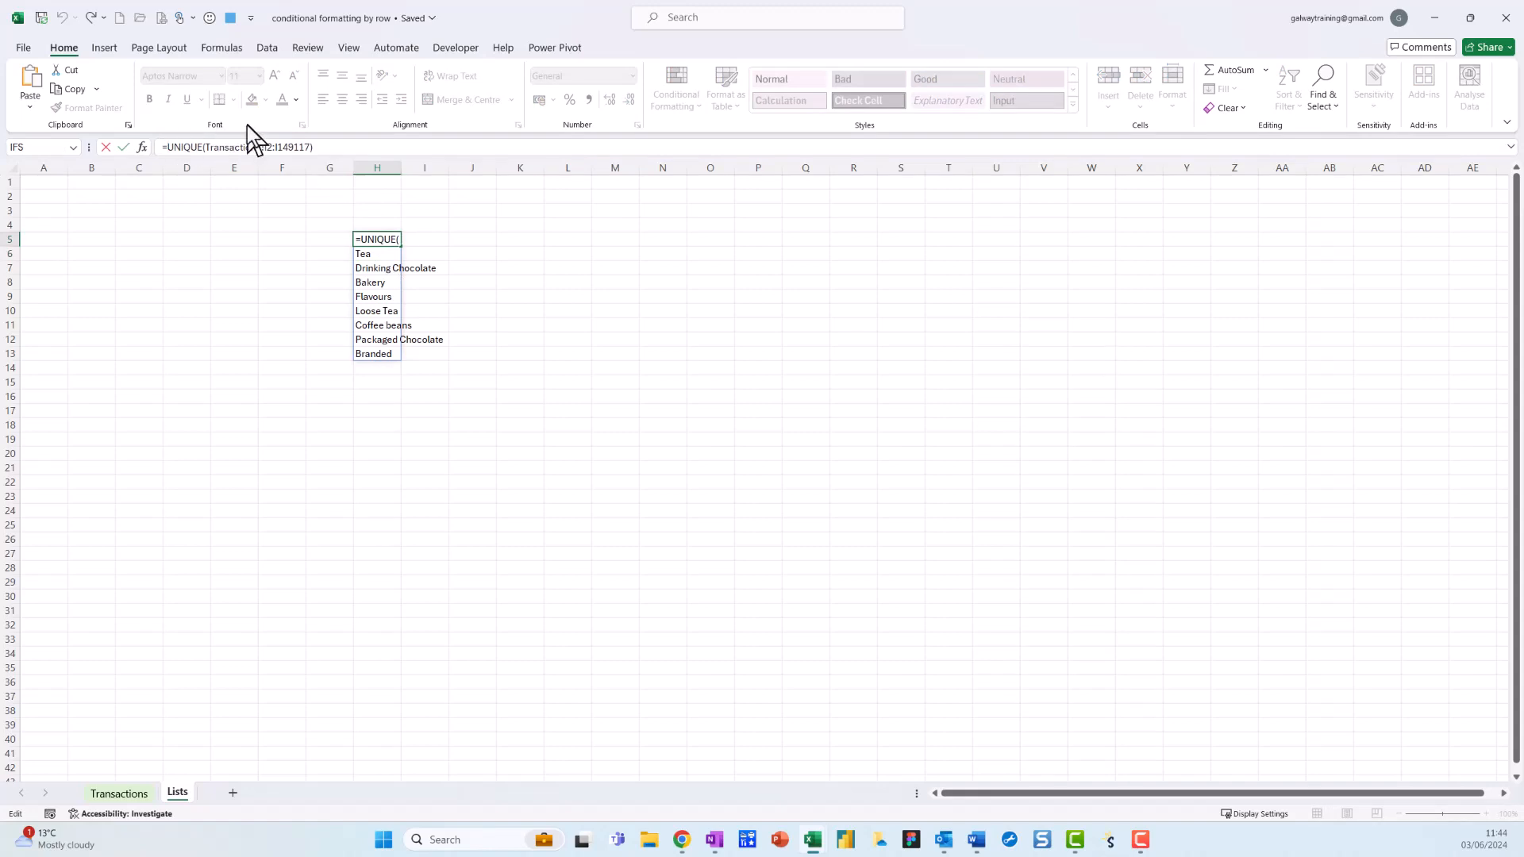
pyautogui.write('sort')
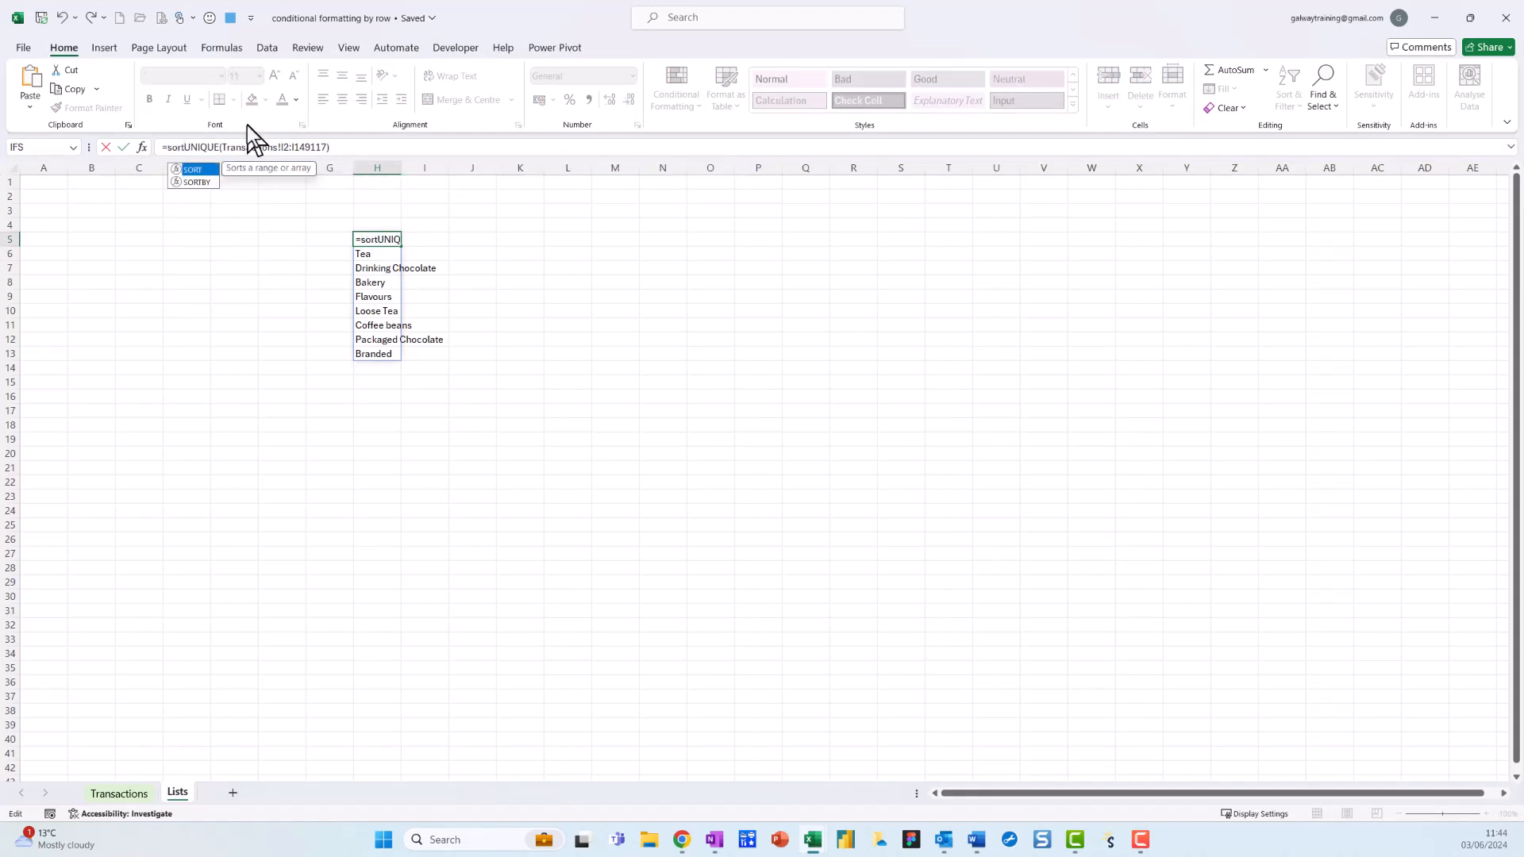
pyautogui.write('(')
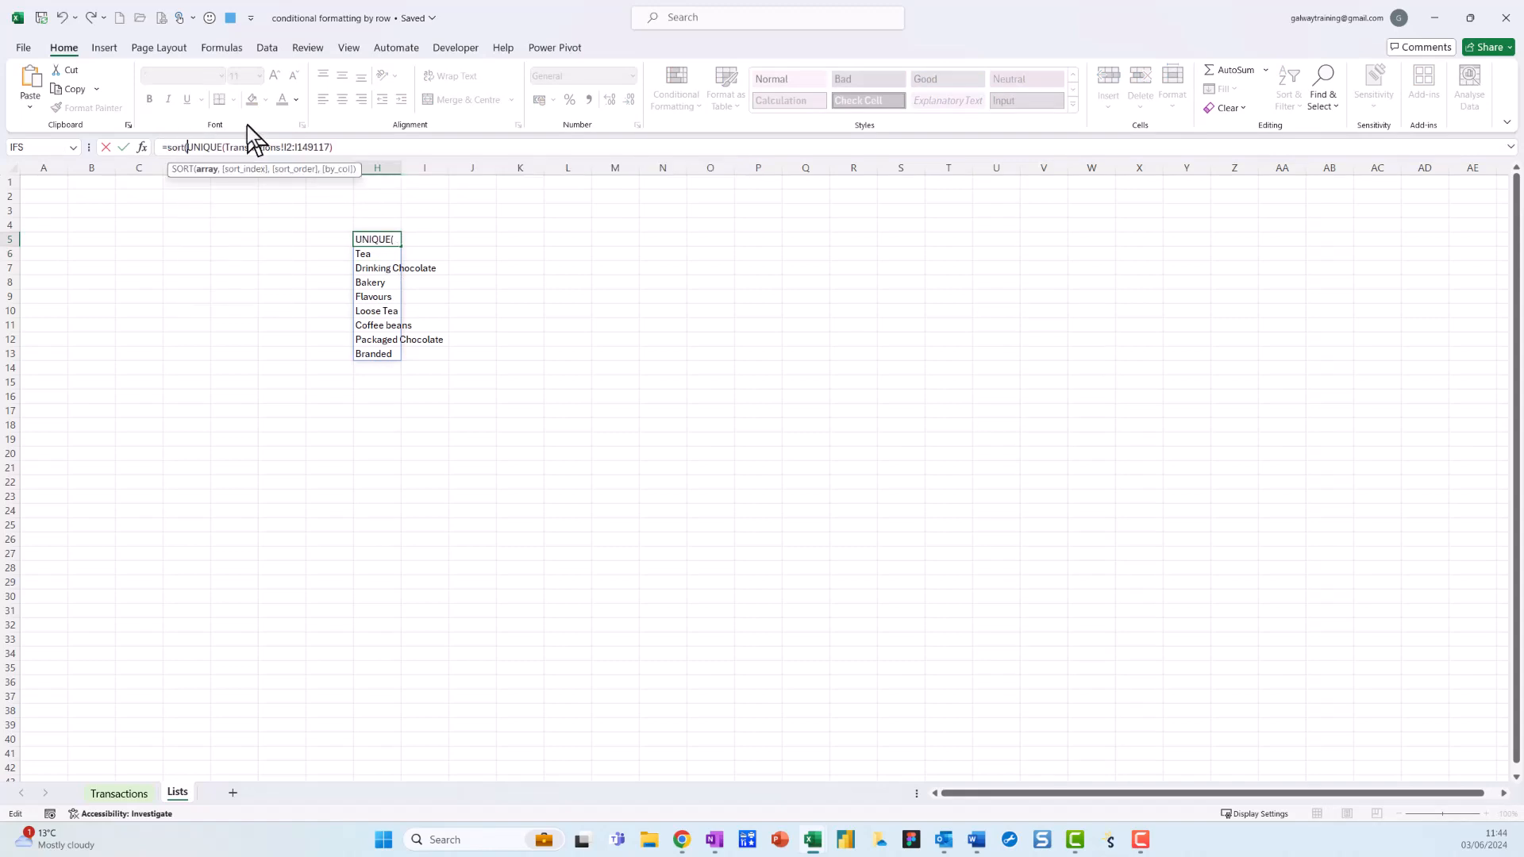
pyautogui.click(379, 146)
pyautogui.write(',')
pyautogui.write(',')
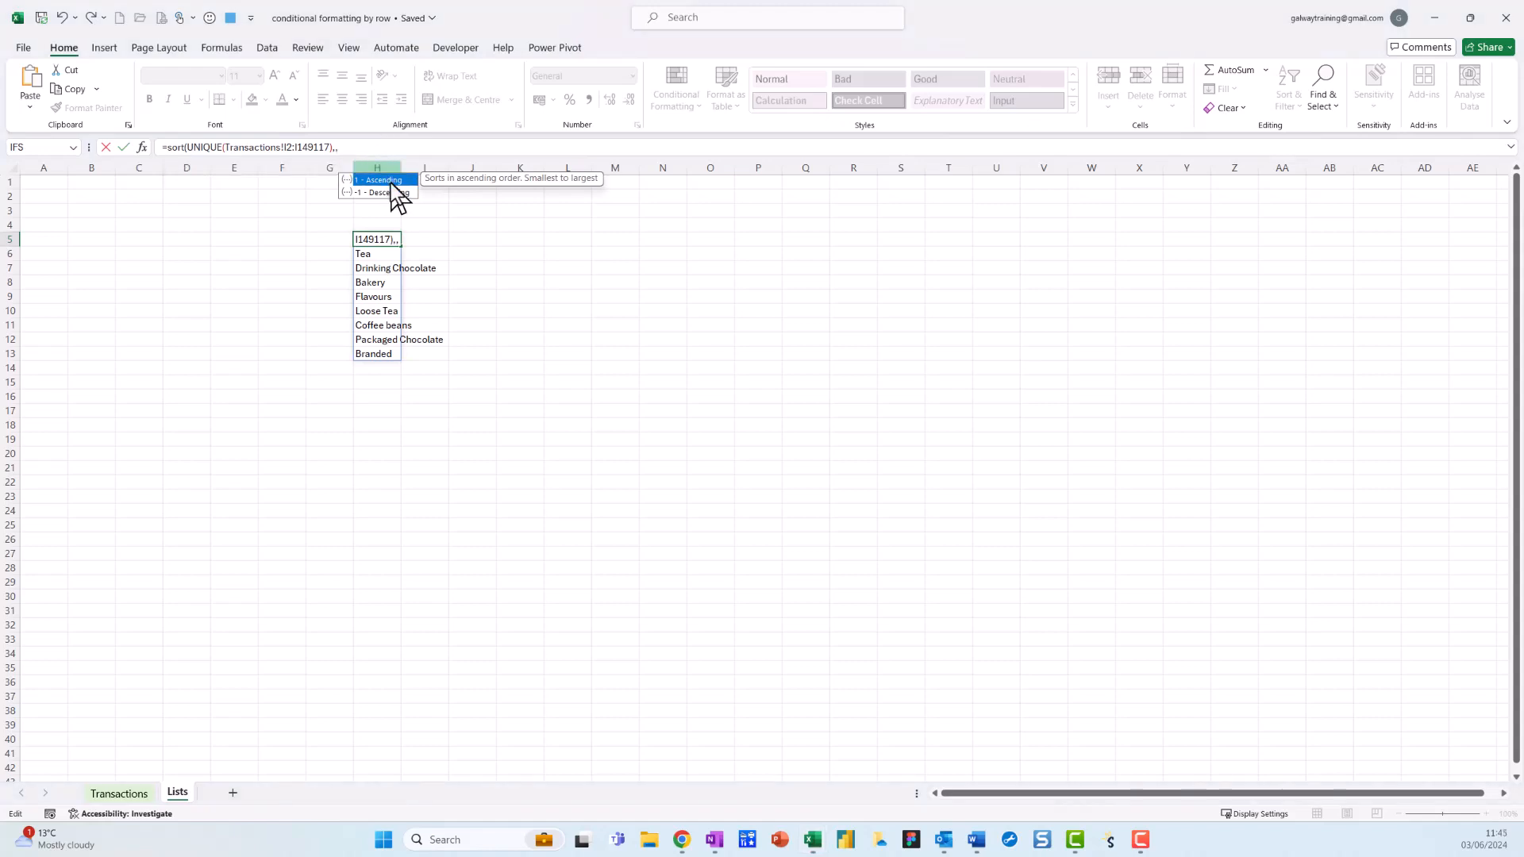
pyautogui.doubleClick(390, 183)
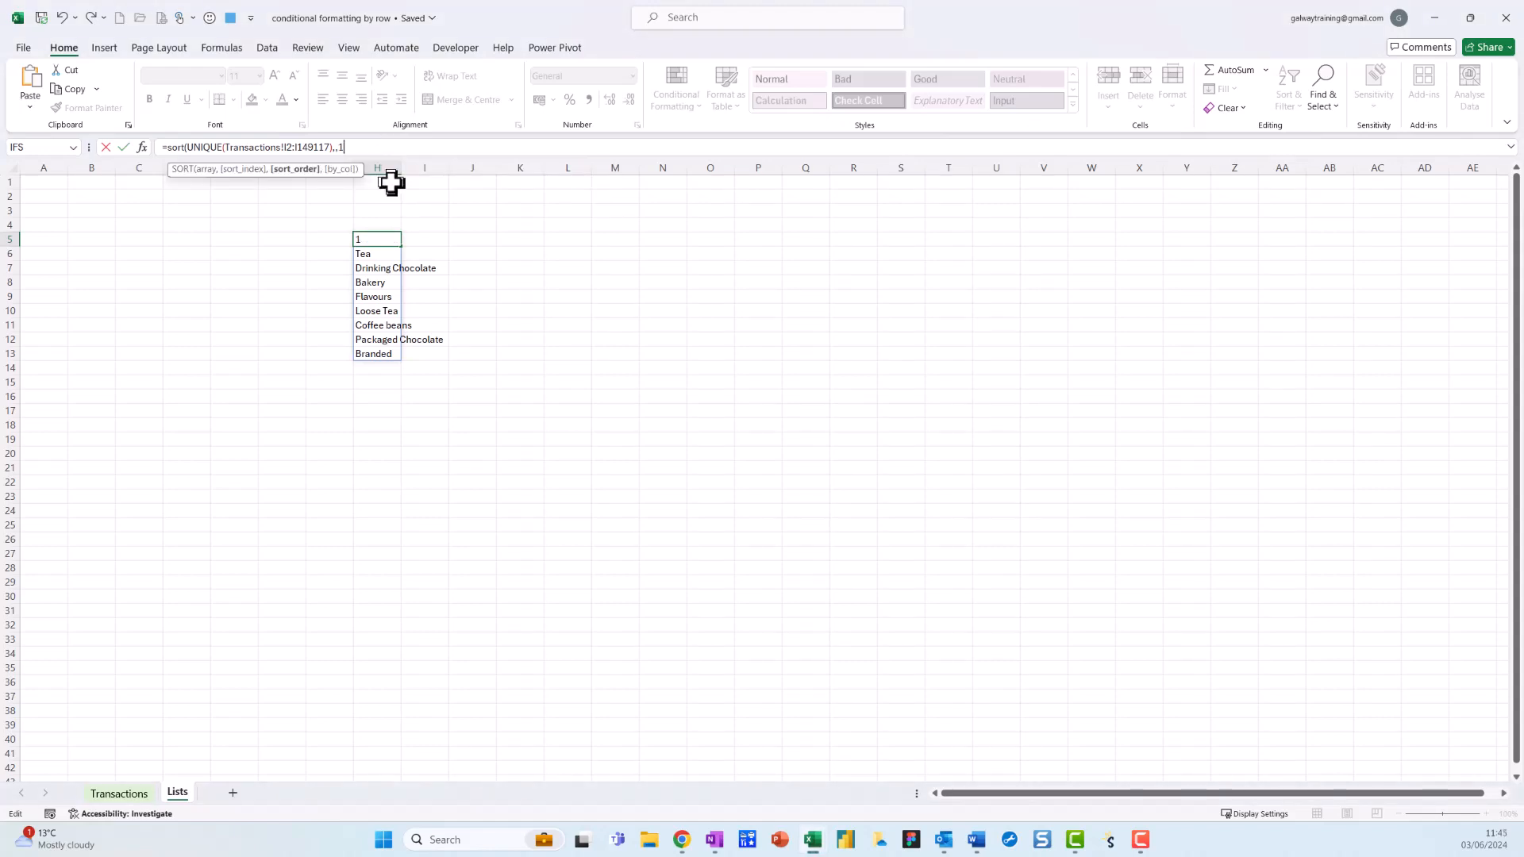
pyautogui.write(')')
pyautogui.press('Return')
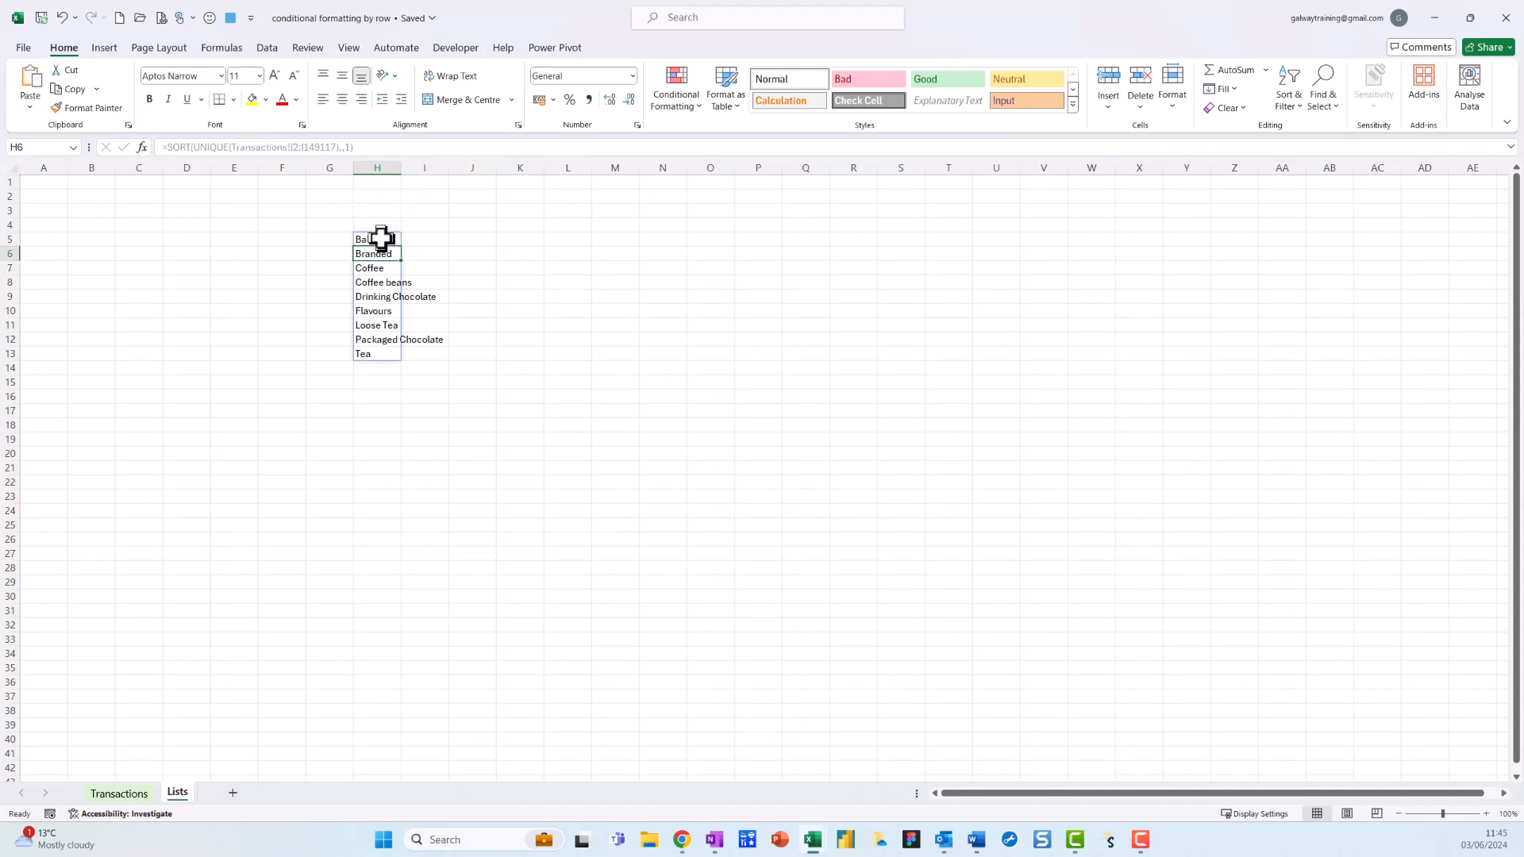
# Step: Name the category list in H5:H13 Product
pyautogui.moveTo(384, 241); pyautogui.dragTo(374, 358)
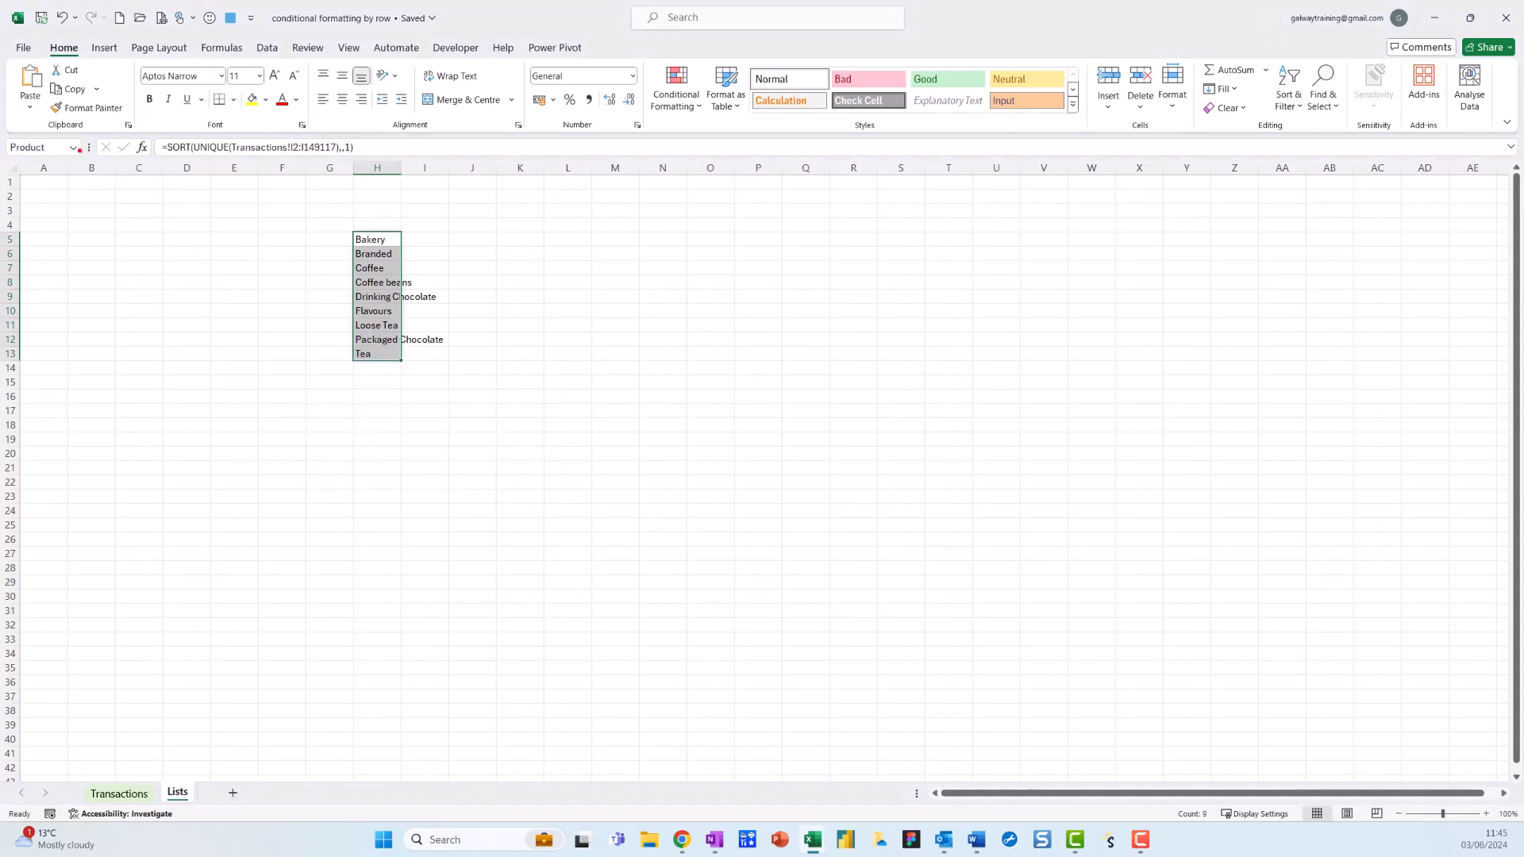
pyautogui.moveTo(80, 147)
pyautogui.mouseDown()
pyautogui.moveTo(6, 155)
pyautogui.moveTo(101, 189)
pyautogui.moveTo(89, 137)
pyautogui.mouseUp()
pyautogui.press('Escape')
pyautogui.click(63, 150)
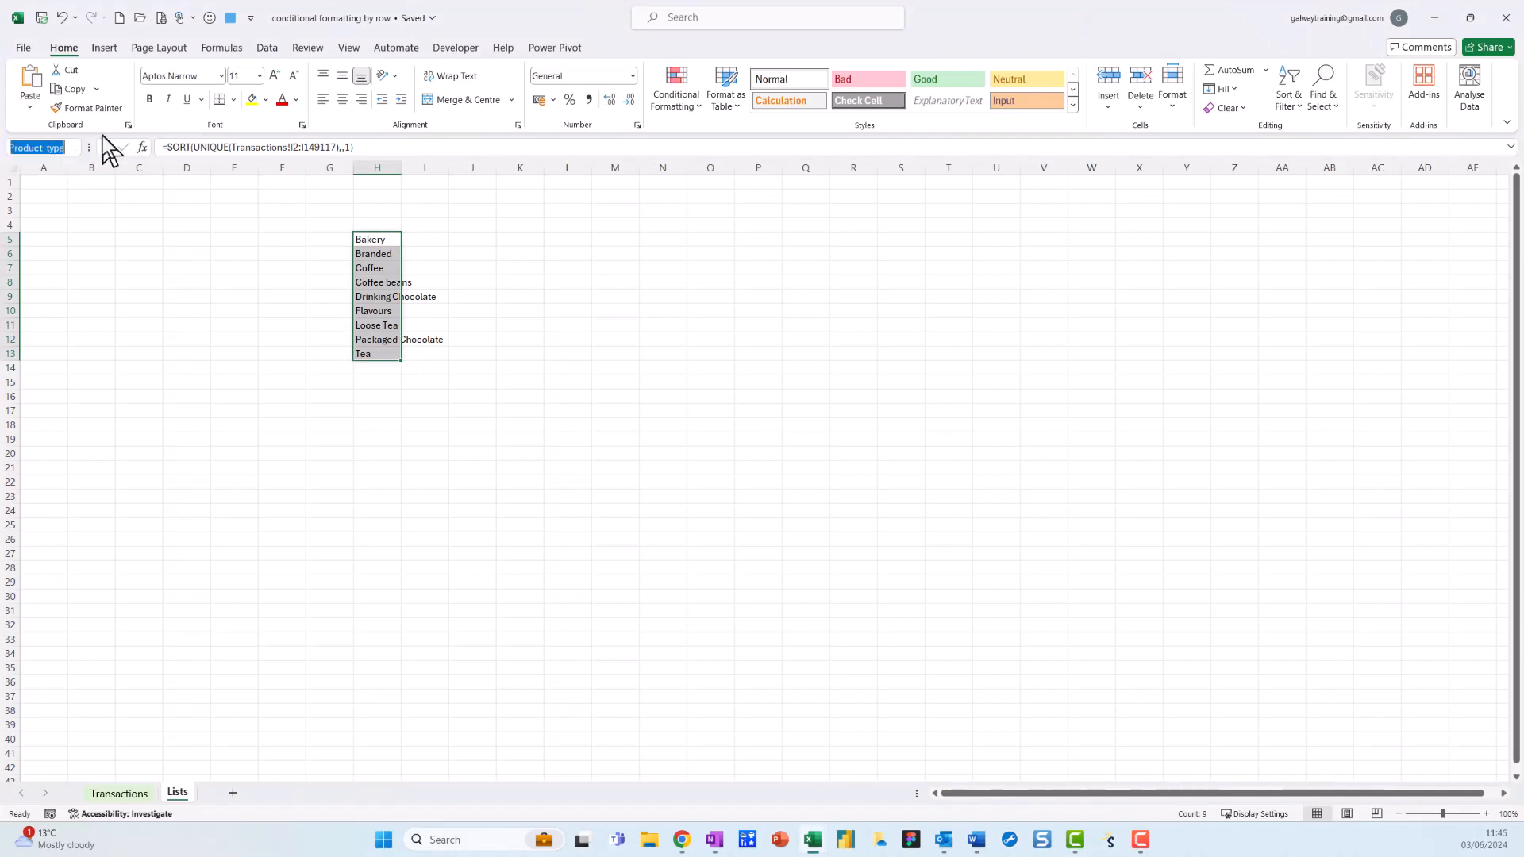
pyautogui.write('Product')
pyautogui.press('Return')
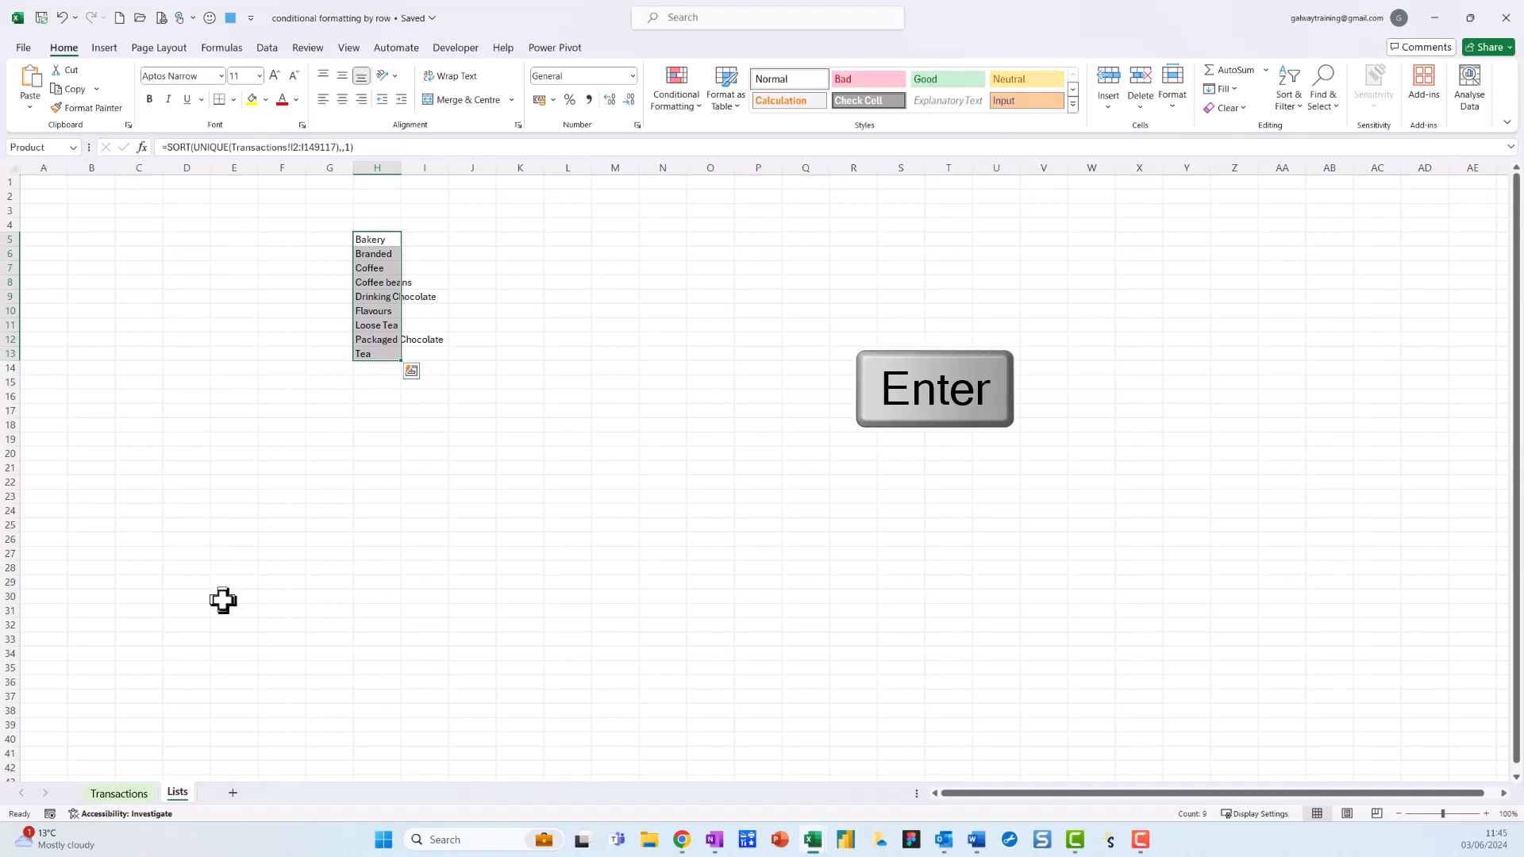
# Step: Apply the Input cell style to cell P1 on the Transactions sheet
pyautogui.moveTo(168, 752)
pyautogui.mouseDown()
pyautogui.moveTo(99, 751)
pyautogui.moveTo(79, 854)
pyautogui.moveTo(110, 742)
pyautogui.mouseUp()
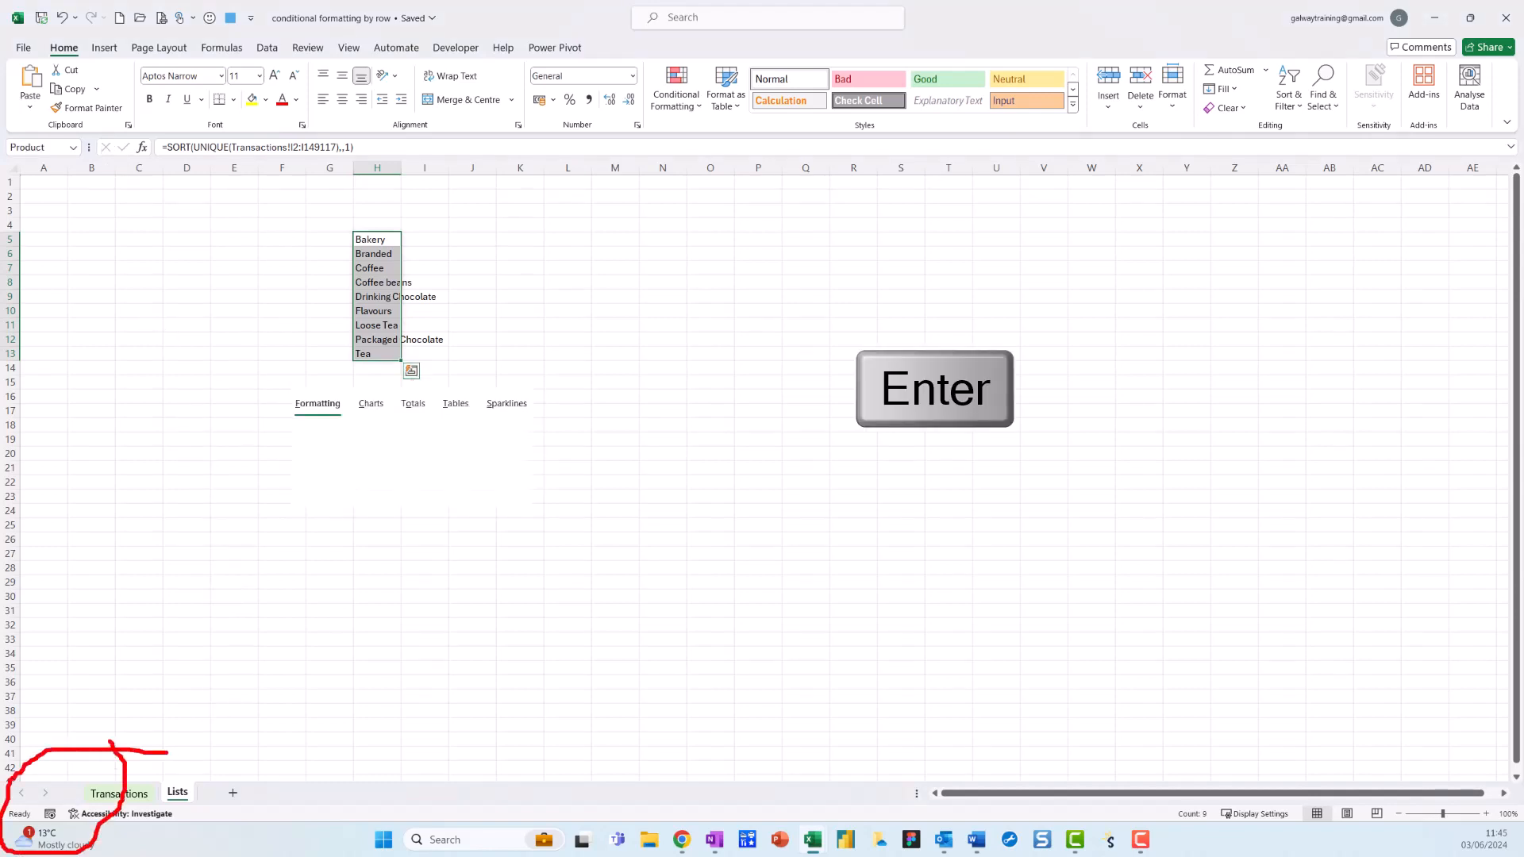
pyautogui.click(123, 794)
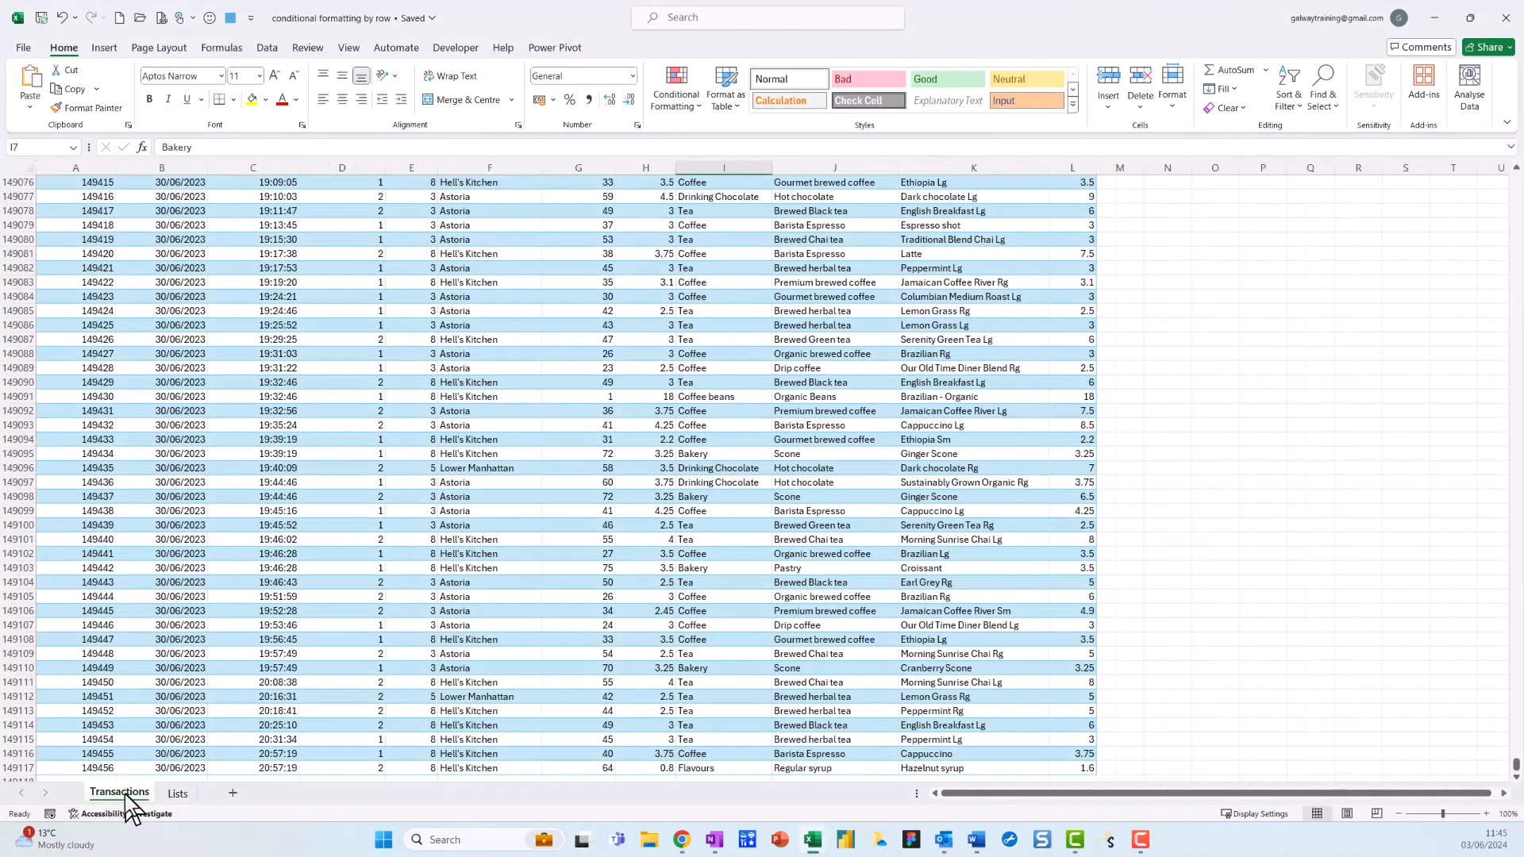
pyautogui.scroll(5, 1190, 452)
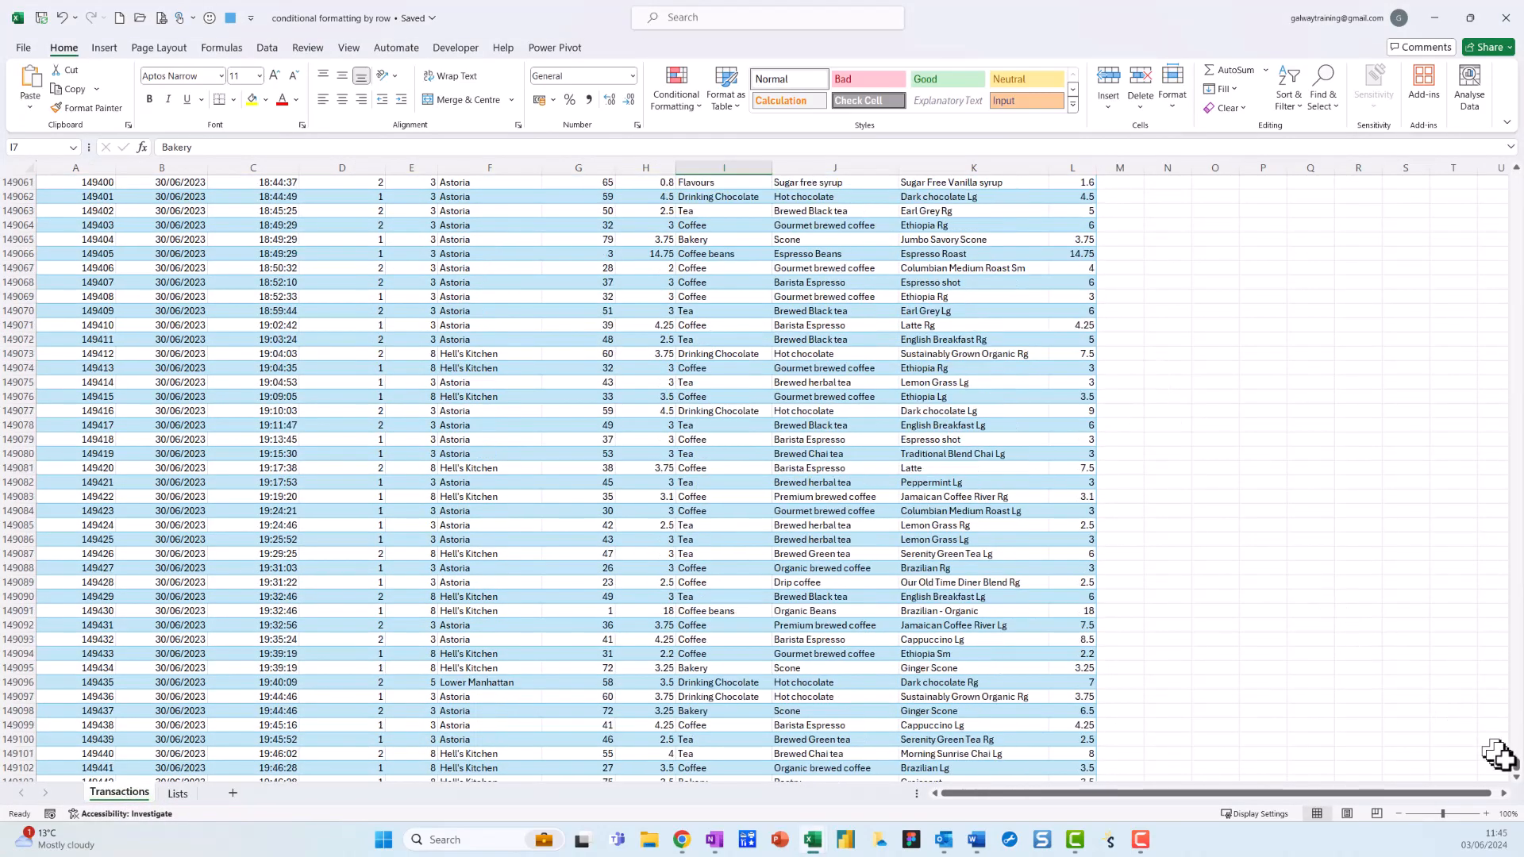
pyautogui.moveTo(1517, 764); pyautogui.dragTo(1458, 95)
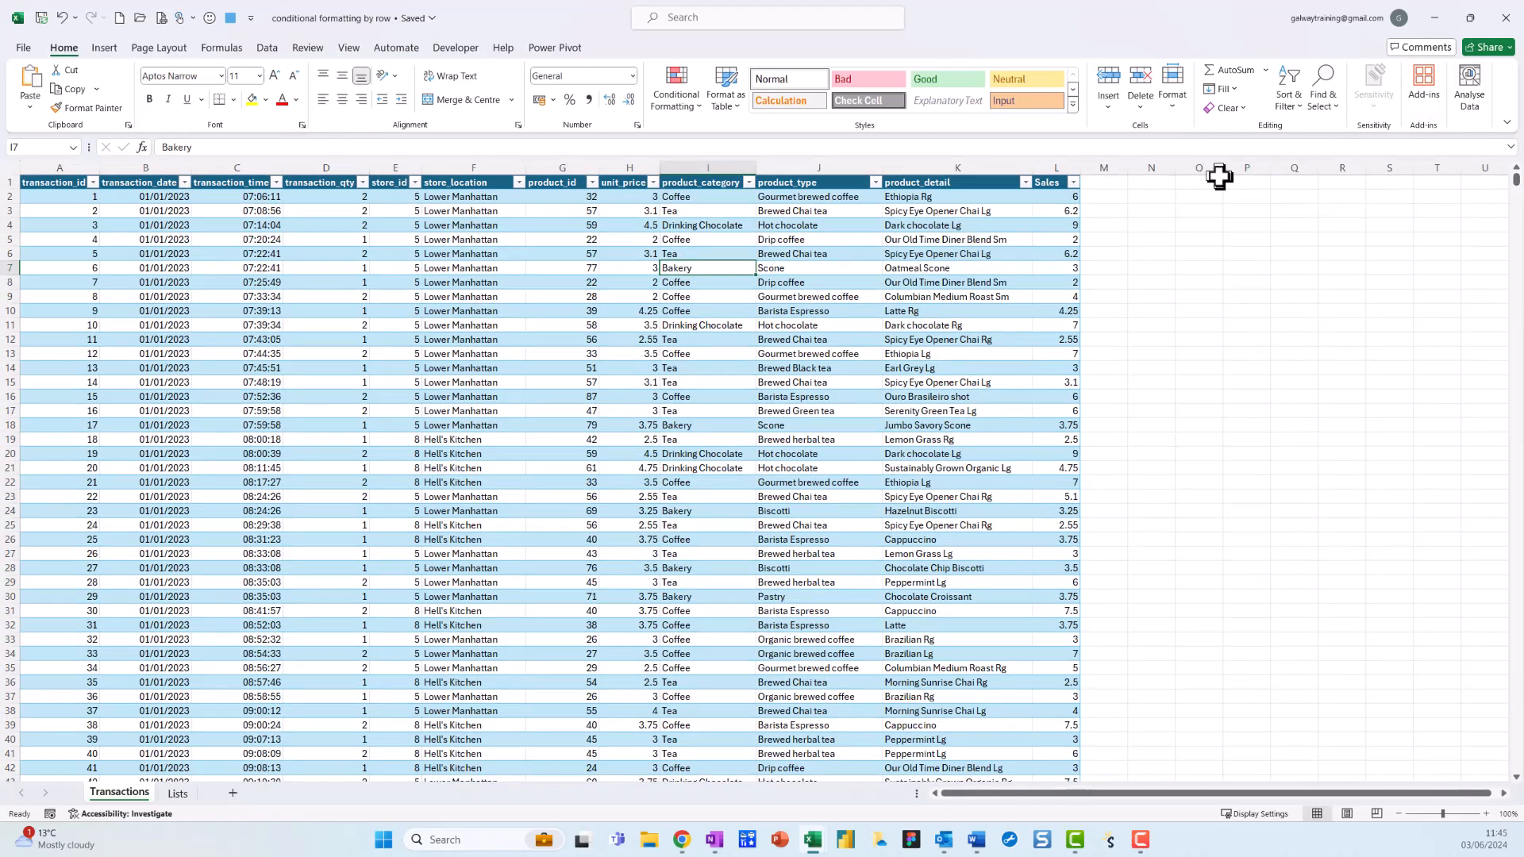
pyautogui.click(1245, 183)
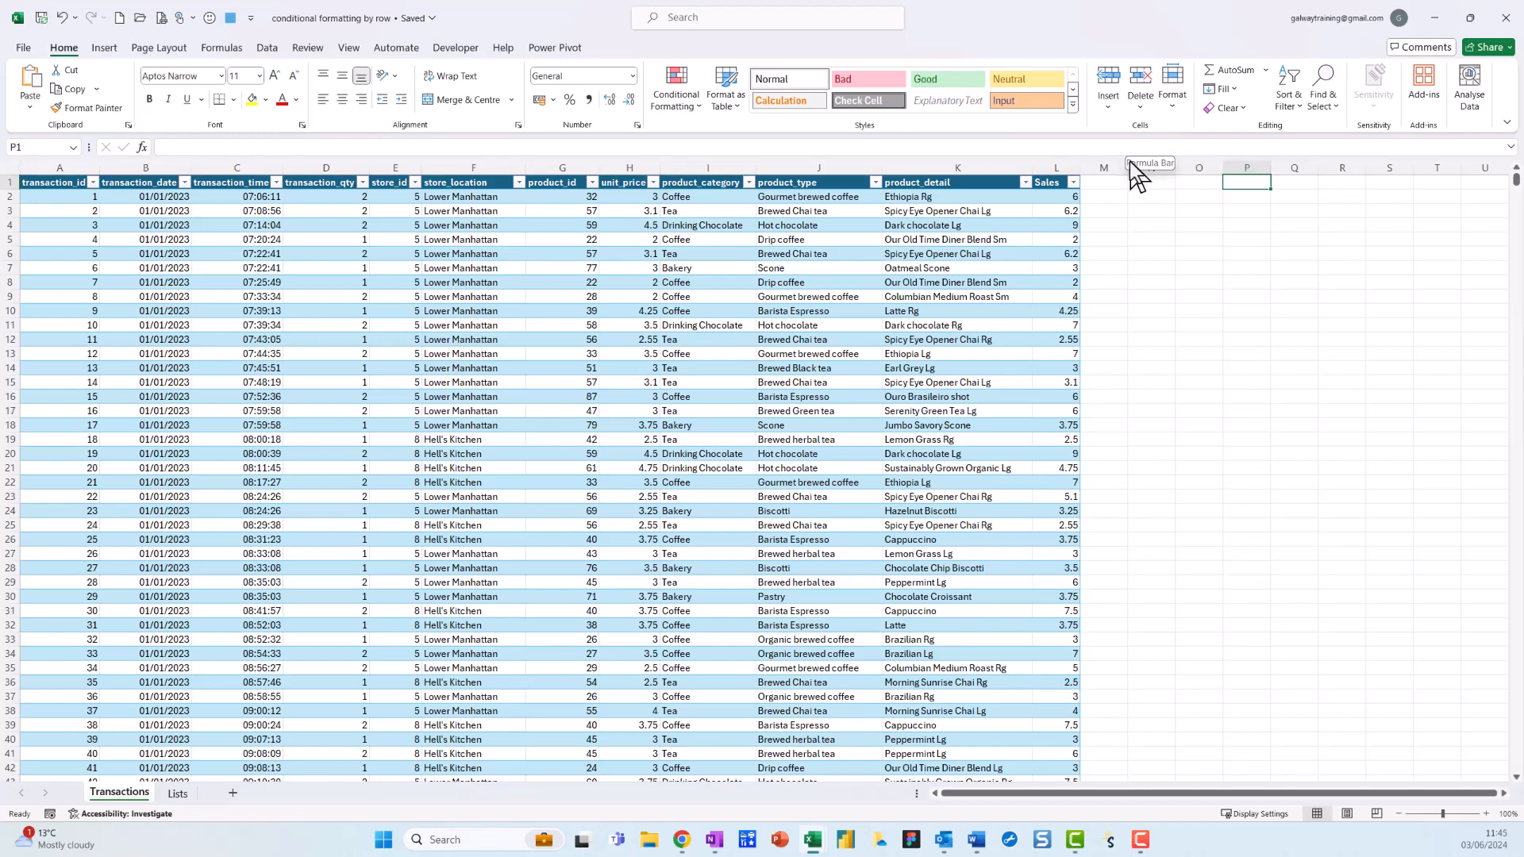
pyautogui.moveTo(1092, 111)
pyautogui.mouseDown()
pyautogui.moveTo(987, 79)
pyautogui.moveTo(1007, 133)
pyautogui.moveTo(1091, 108)
pyautogui.mouseUp()
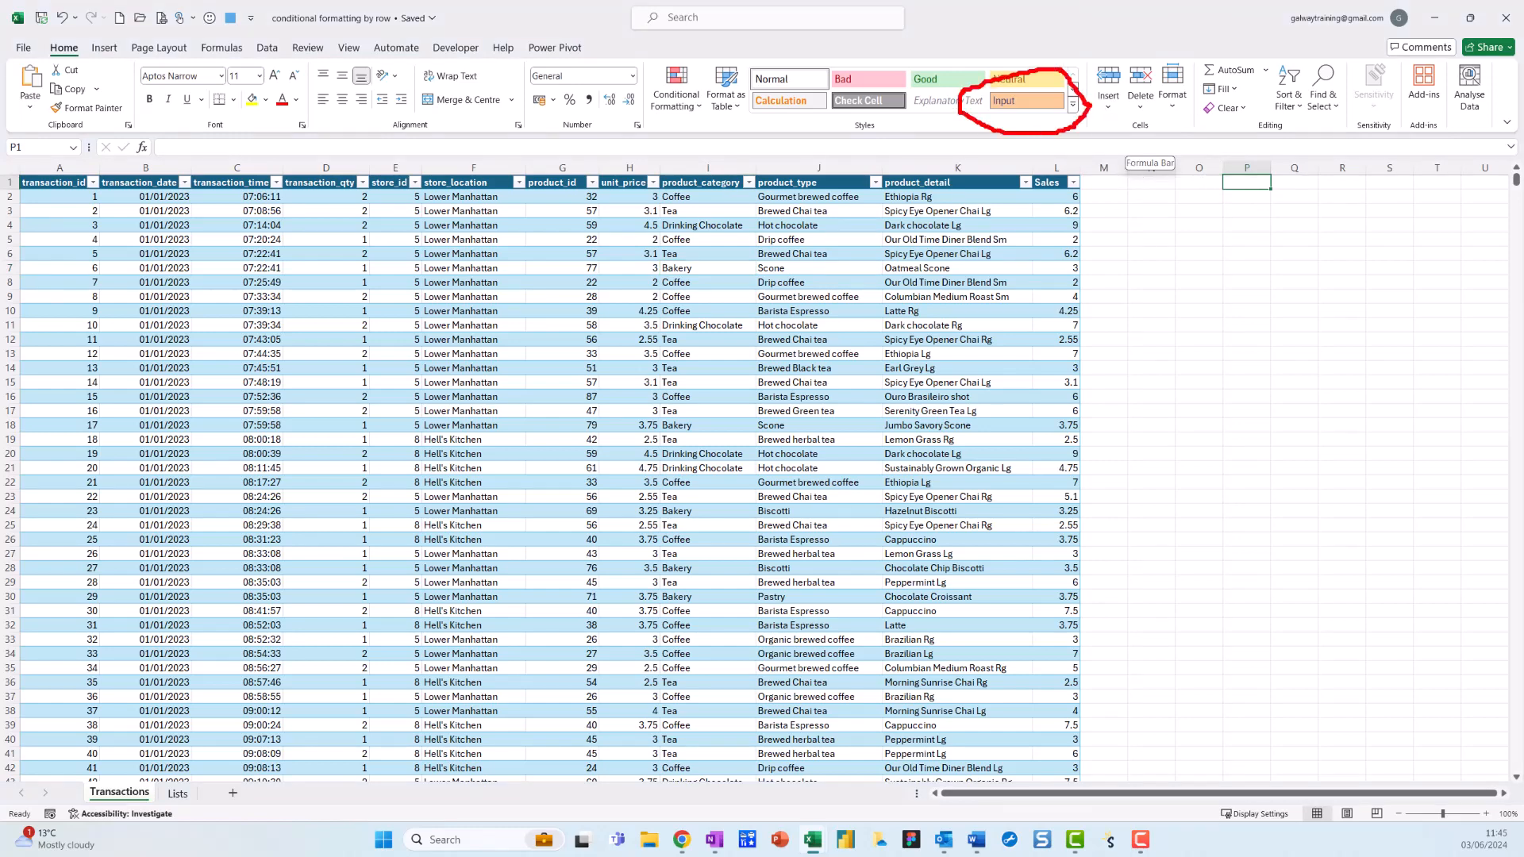
pyautogui.click(1054, 102)
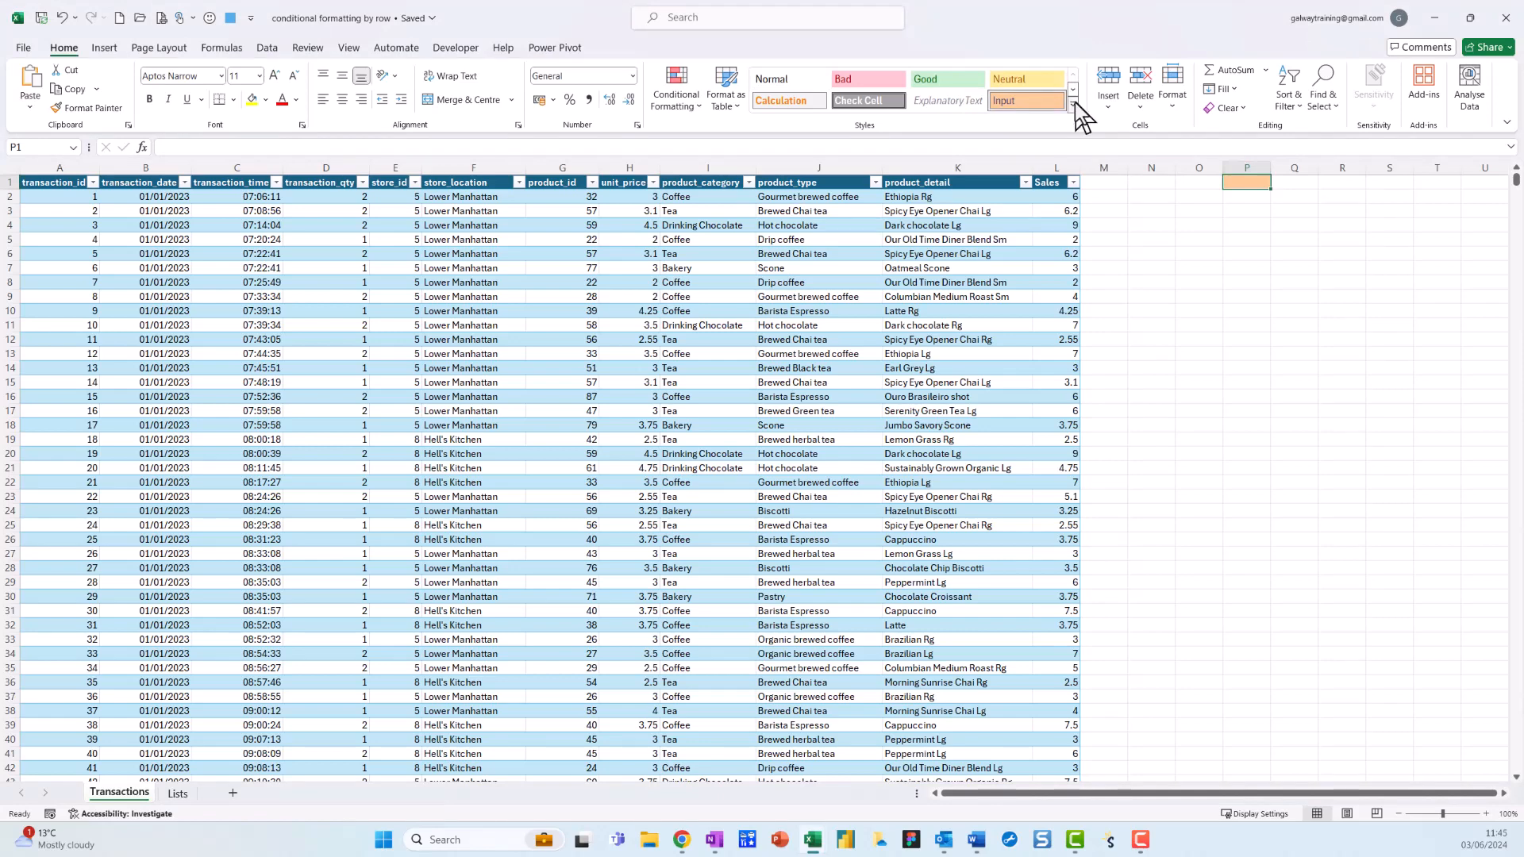
# Step: Search the Transactions sheet for cells containing data validation with Go To Special
pyautogui.press('F5')
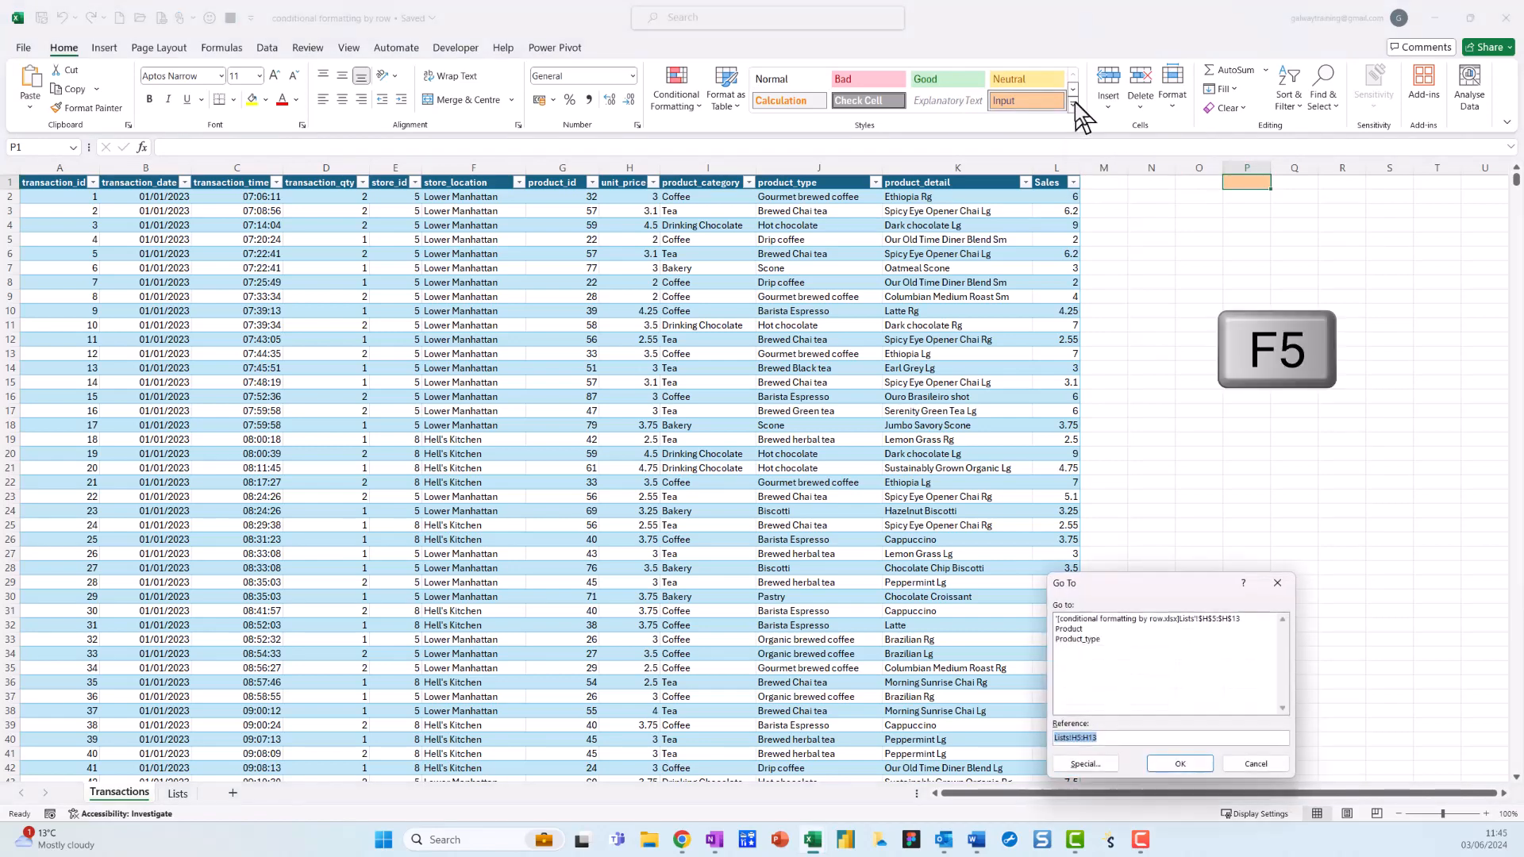
pyautogui.moveTo(1150, 578); pyautogui.dragTo(1088, 374)
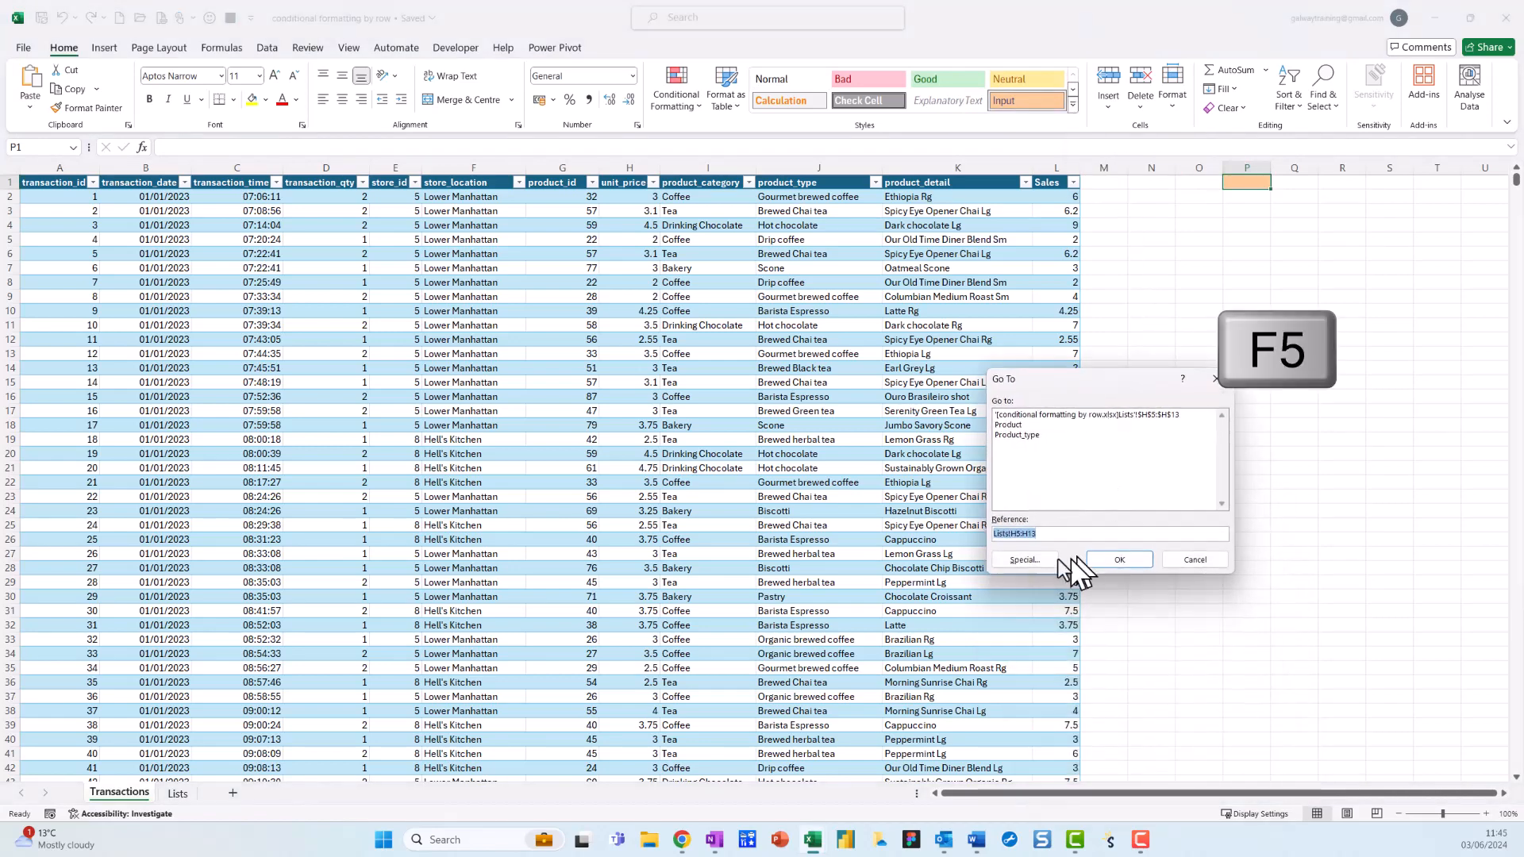
pyautogui.click(1016, 562)
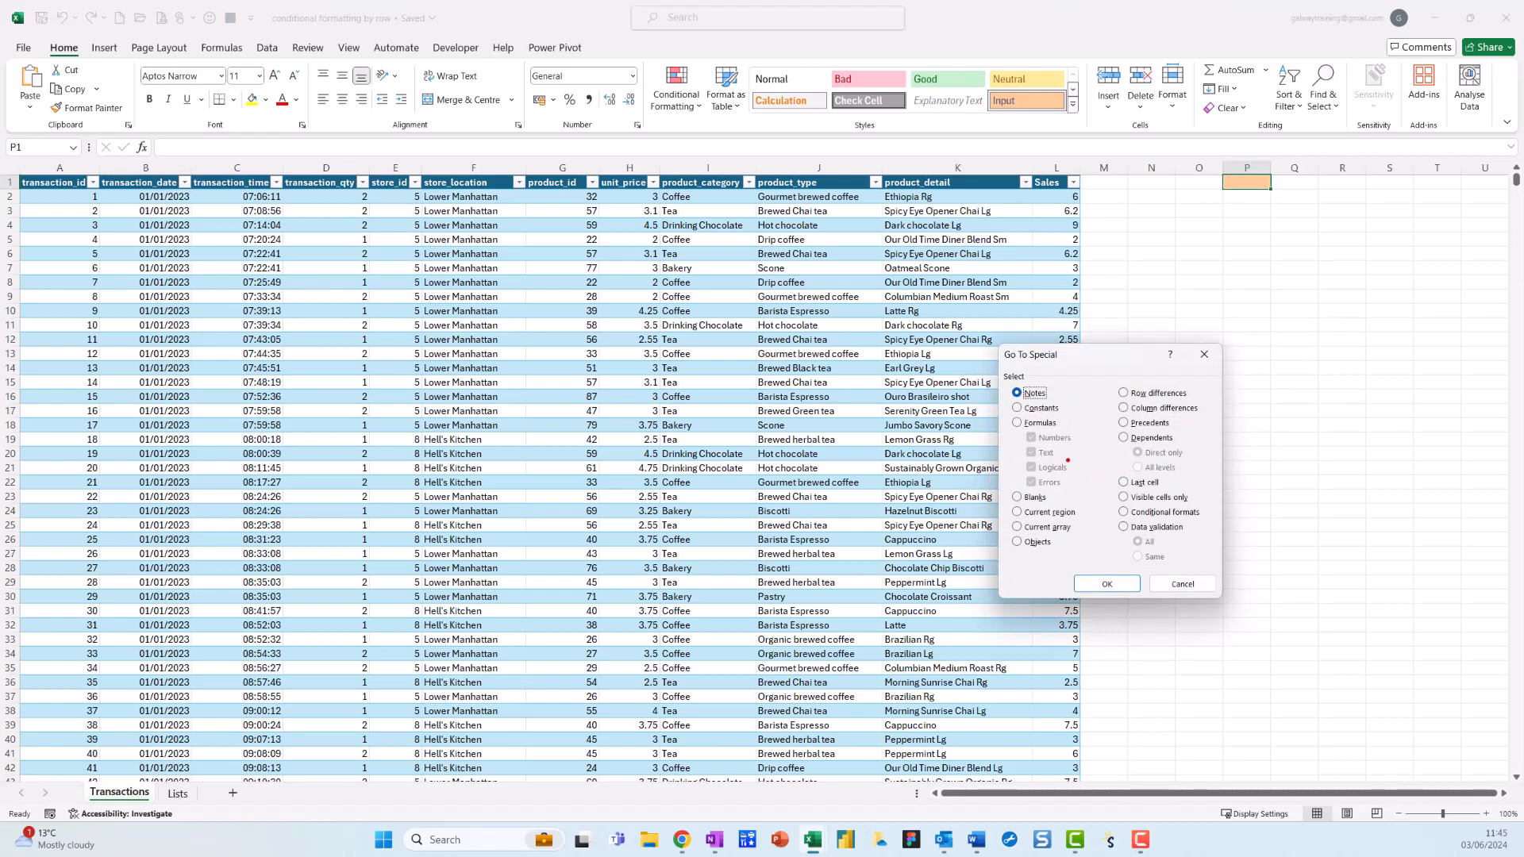
pyautogui.moveTo(1109, 514)
pyautogui.mouseDown()
pyautogui.moveTo(1109, 533)
pyautogui.moveTo(1165, 539)
pyautogui.moveTo(1200, 519)
pyautogui.moveTo(1102, 514)
pyautogui.mouseUp()
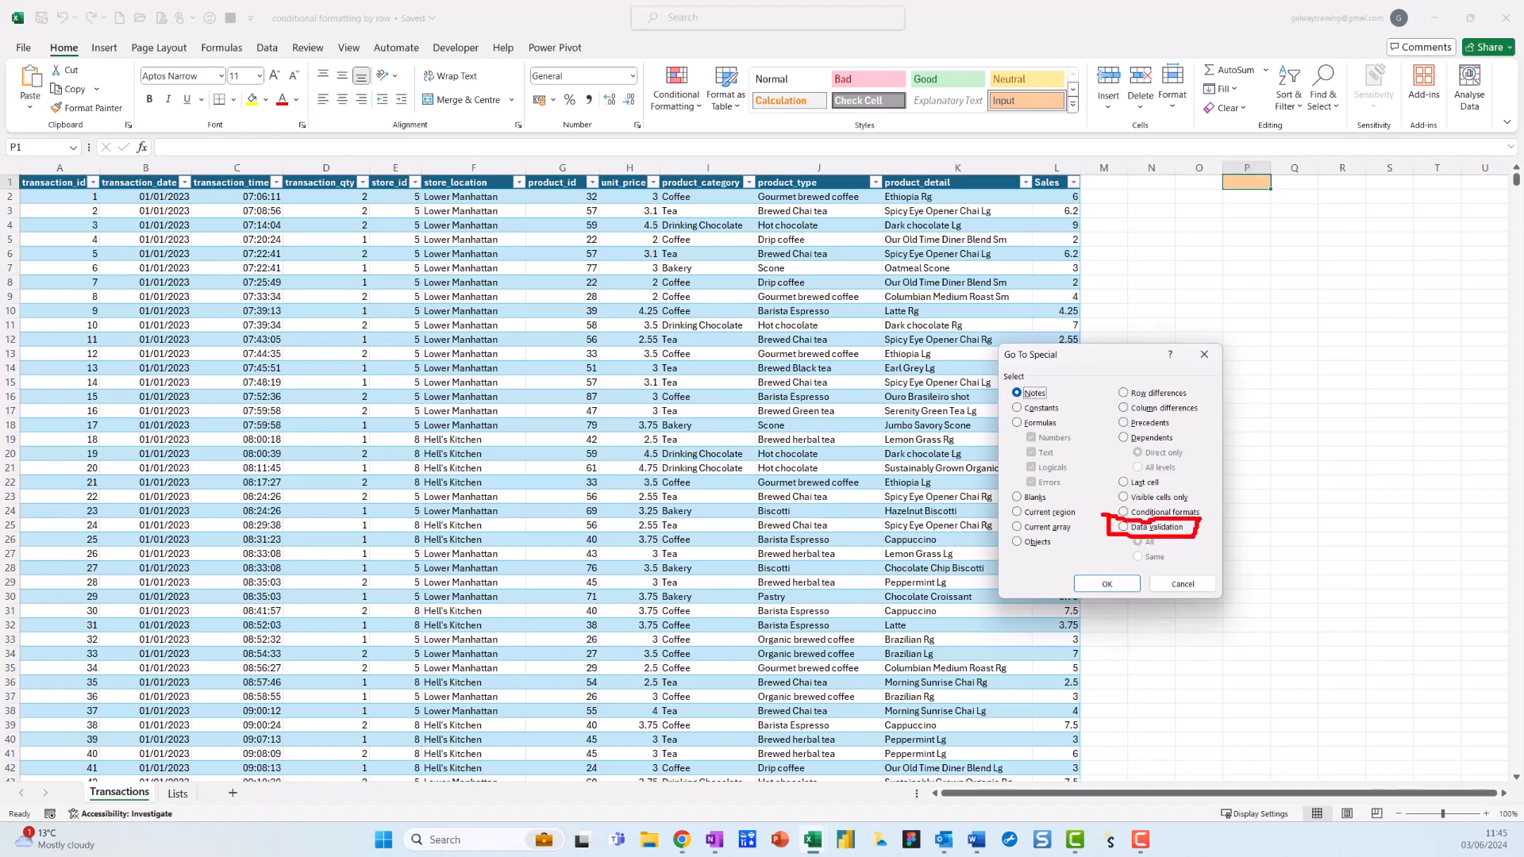
pyautogui.press('Escape')
pyautogui.click(1111, 581)
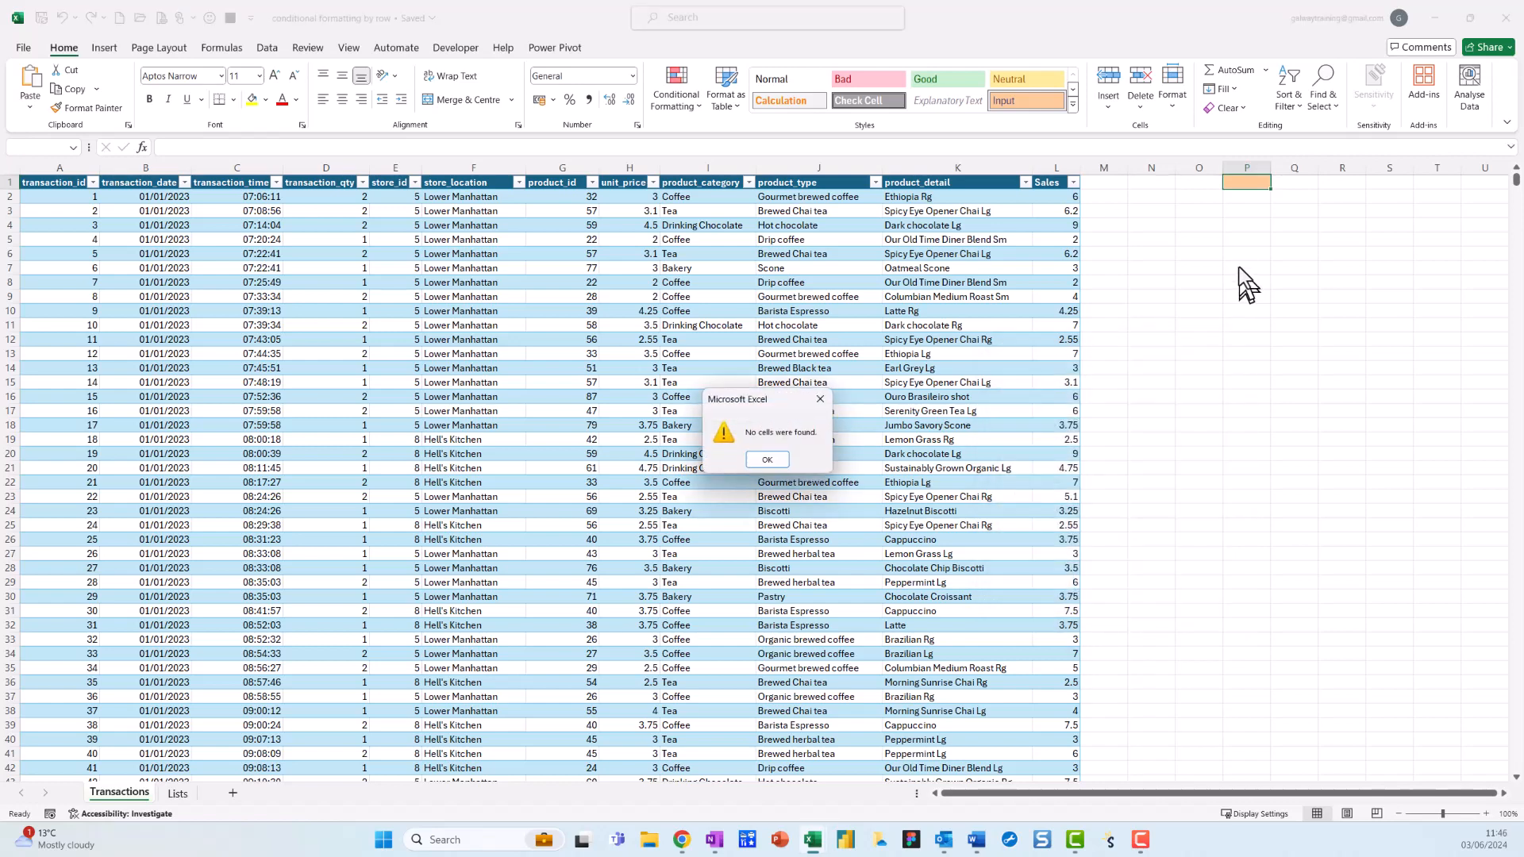
# Step: Open the data validation settings for the input cell P1
pyautogui.click(768, 459)
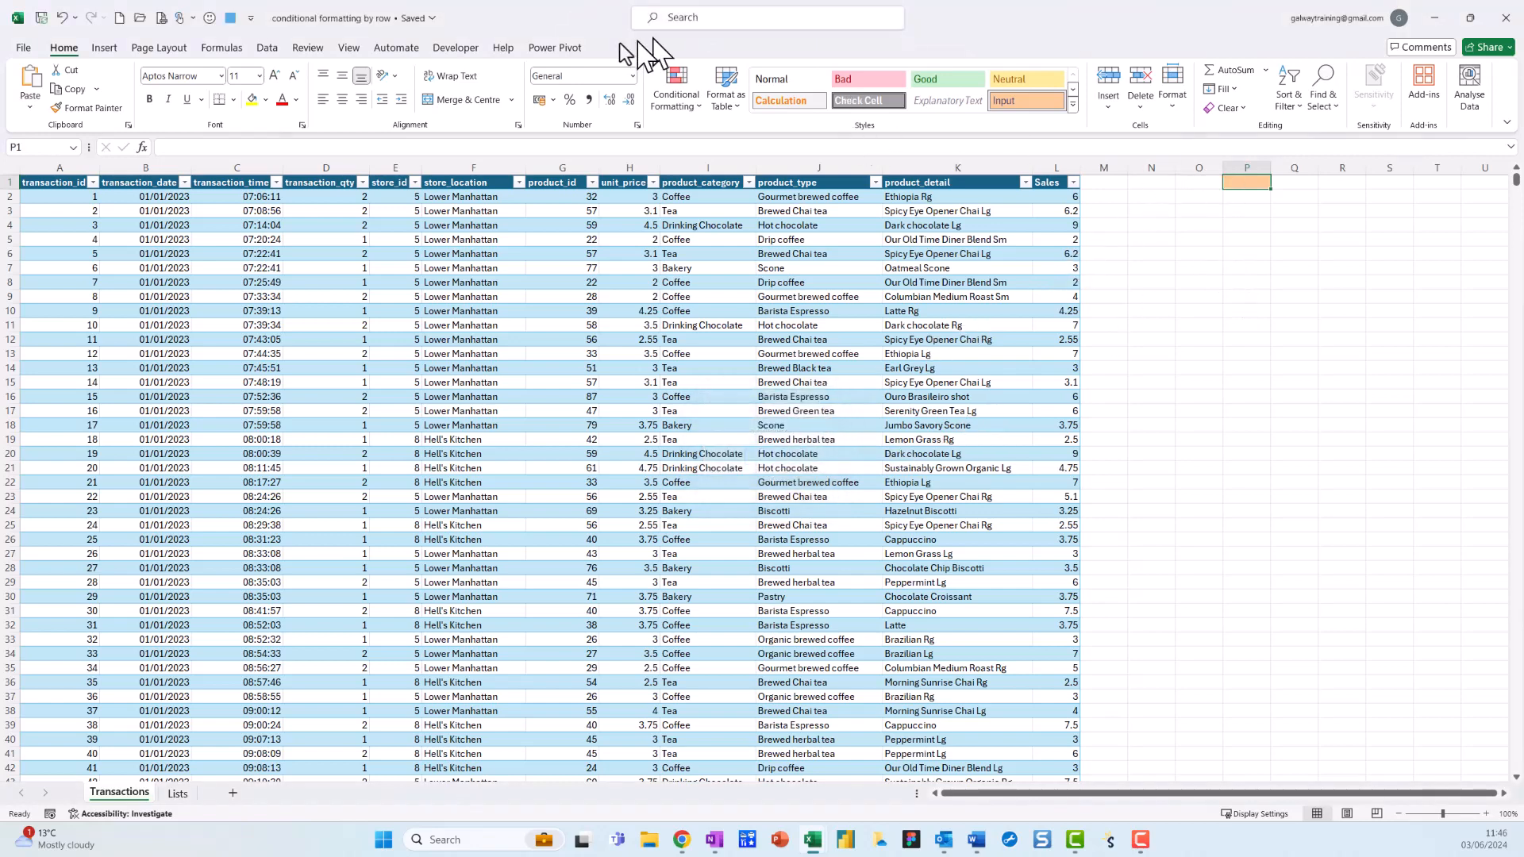
pyautogui.moveTo(244, 29)
pyautogui.mouseDown()
pyautogui.moveTo(307, 32)
pyautogui.moveTo(312, 69)
pyautogui.moveTo(280, 27)
pyautogui.mouseUp()
pyautogui.press('Escape')
pyautogui.click(274, 49)
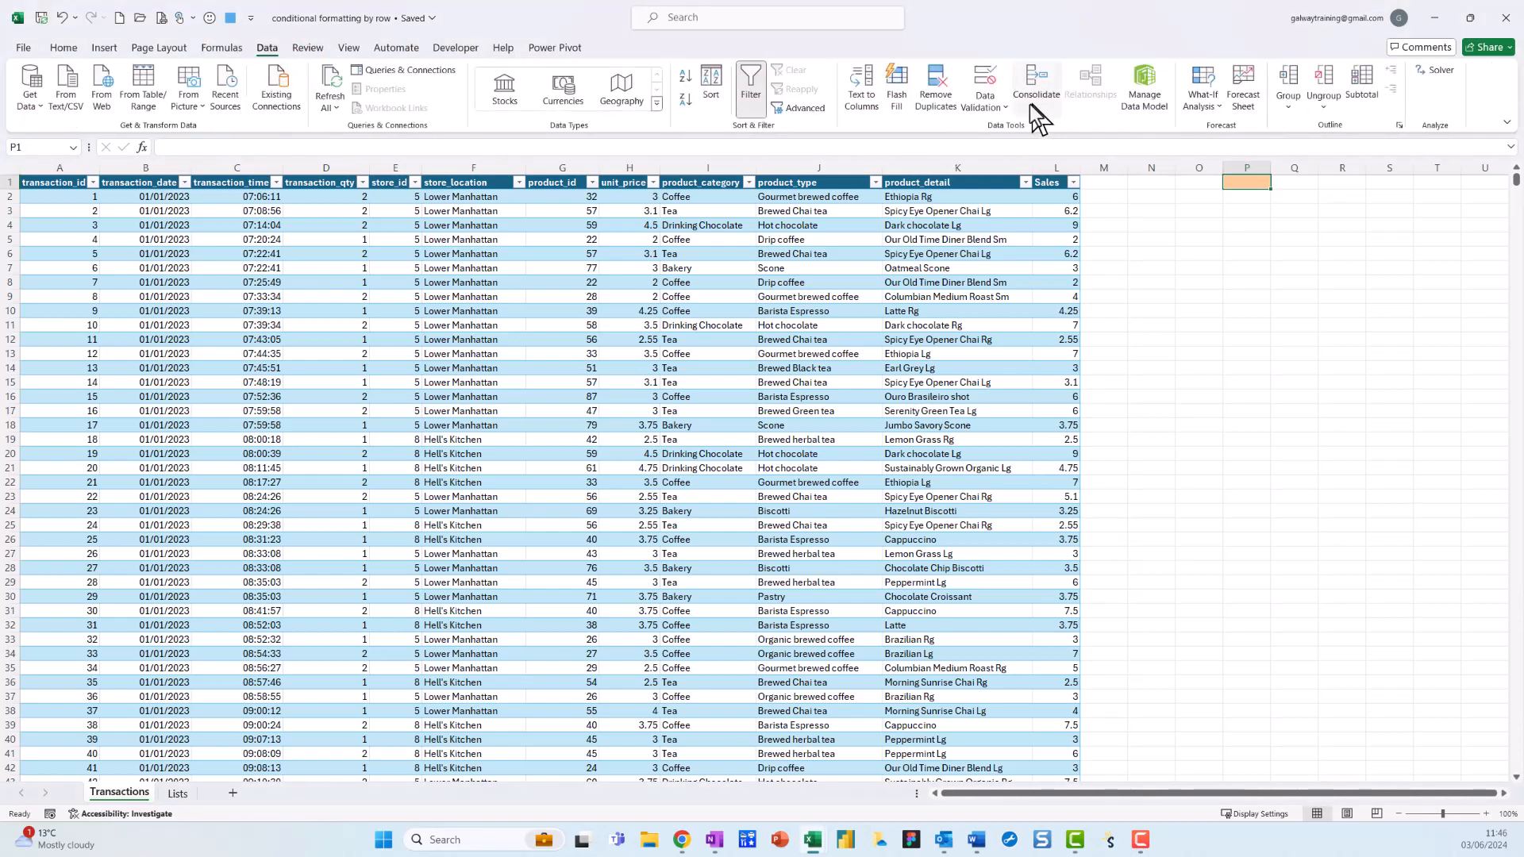
pyautogui.moveTo(1015, 77)
pyautogui.mouseDown()
pyautogui.moveTo(964, 38)
pyautogui.moveTo(977, 145)
pyautogui.moveTo(1010, 81)
pyautogui.mouseUp()
pyautogui.press('Escape')
pyautogui.click(991, 110)
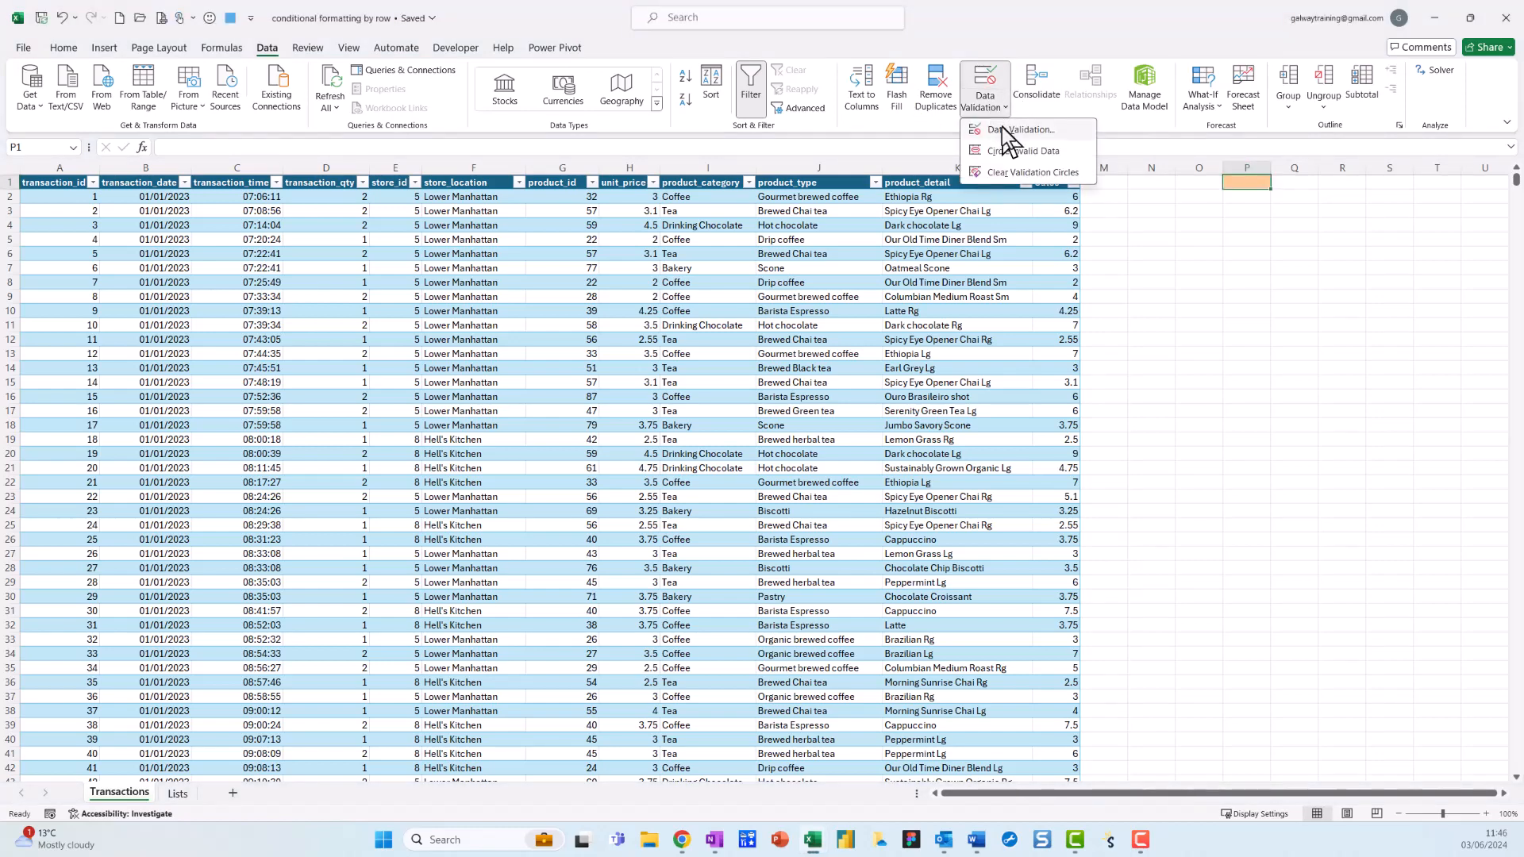
pyautogui.moveTo(1064, 123)
pyautogui.mouseDown()
pyautogui.moveTo(1044, 112)
pyautogui.moveTo(980, 141)
pyautogui.moveTo(1070, 111)
pyautogui.mouseUp()
pyautogui.press('Escape')
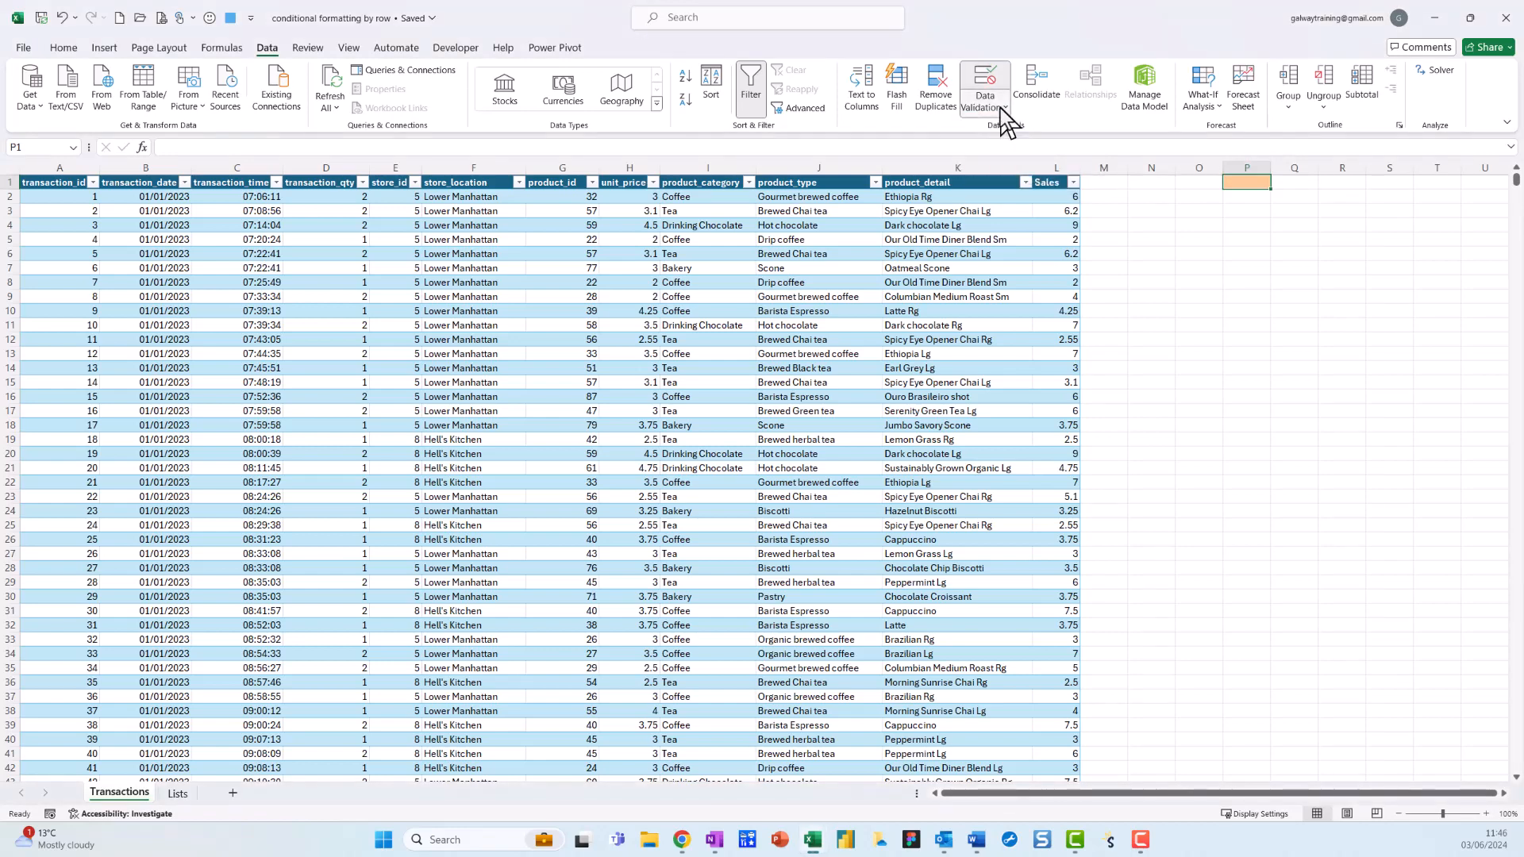
pyautogui.click(994, 111)
pyautogui.click(1002, 130)
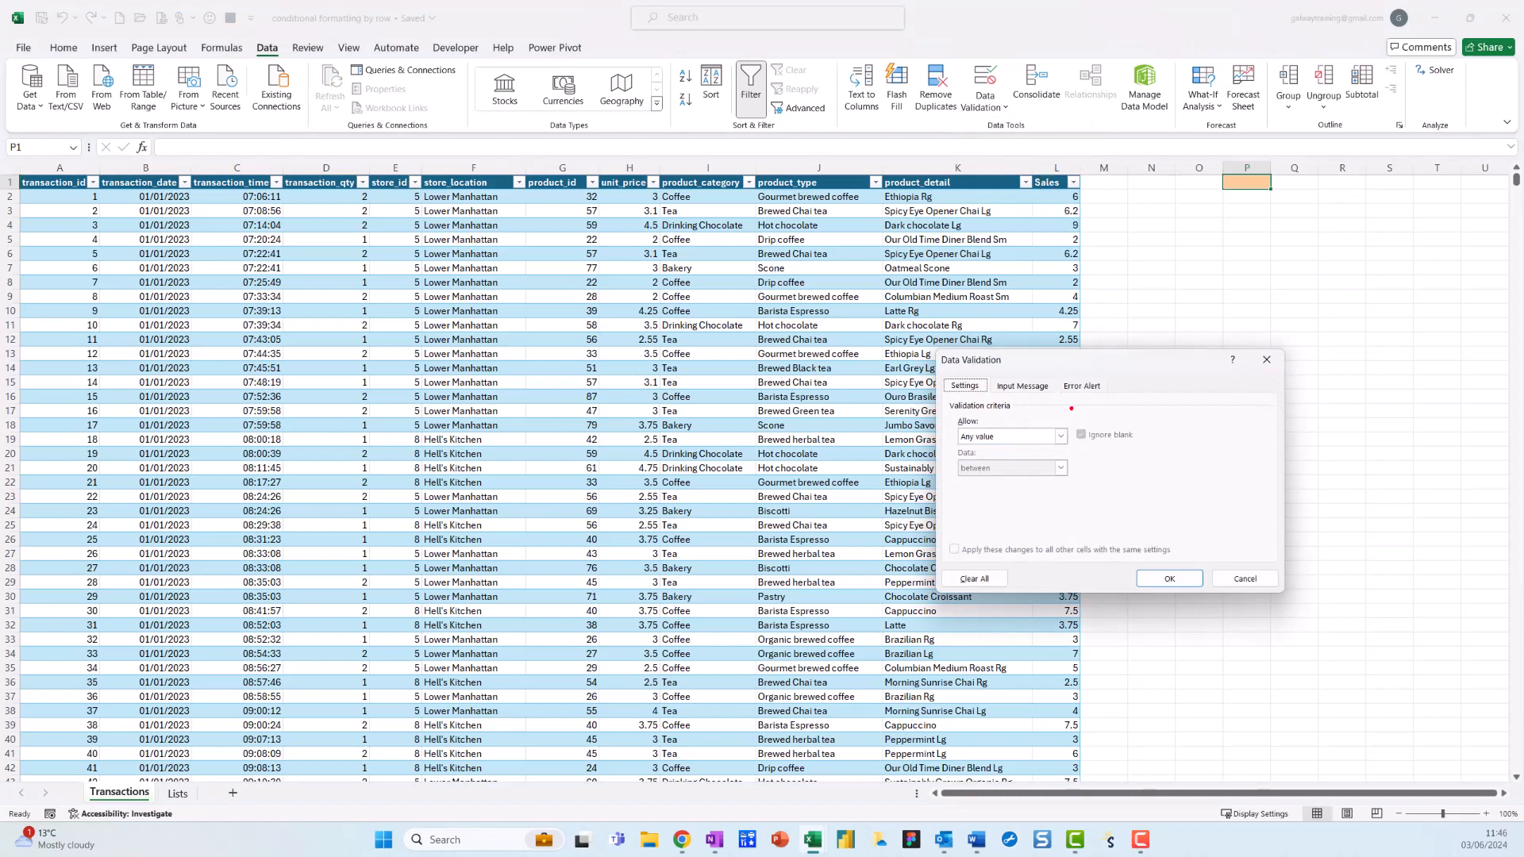
# Step: Restrict P1 to a list sourced from the named range Product, with an in-cell drop-down, and check its choices
pyautogui.moveTo(1072, 406)
pyautogui.mouseDown()
pyautogui.moveTo(921, 435)
pyautogui.moveTo(1094, 416)
pyautogui.moveTo(1059, 389)
pyautogui.mouseUp()
pyautogui.press('Escape')
pyautogui.click(1061, 436)
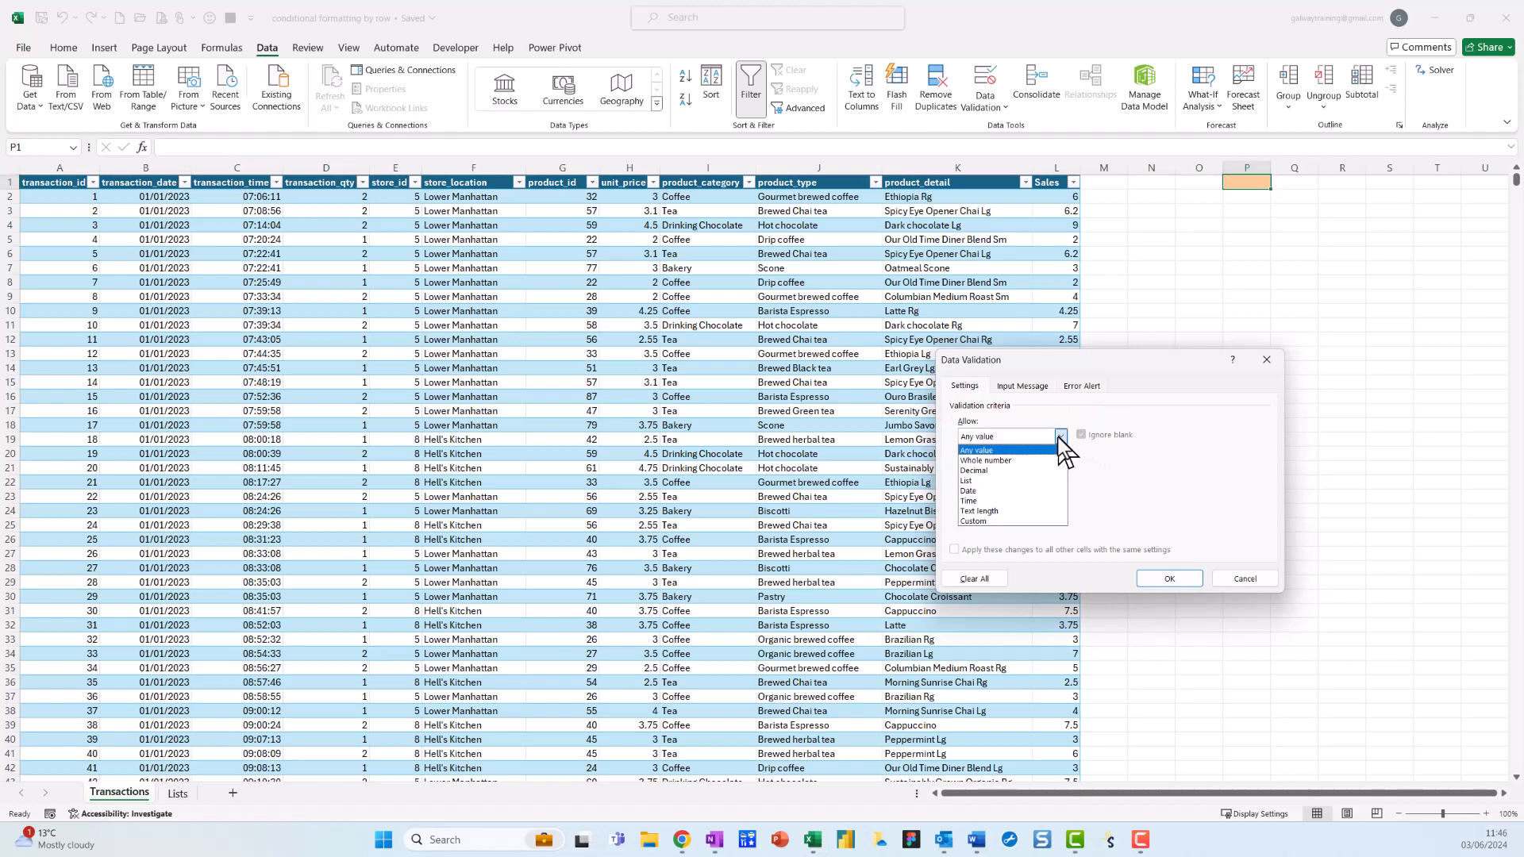
pyautogui.click(1032, 481)
pyautogui.click(1029, 499)
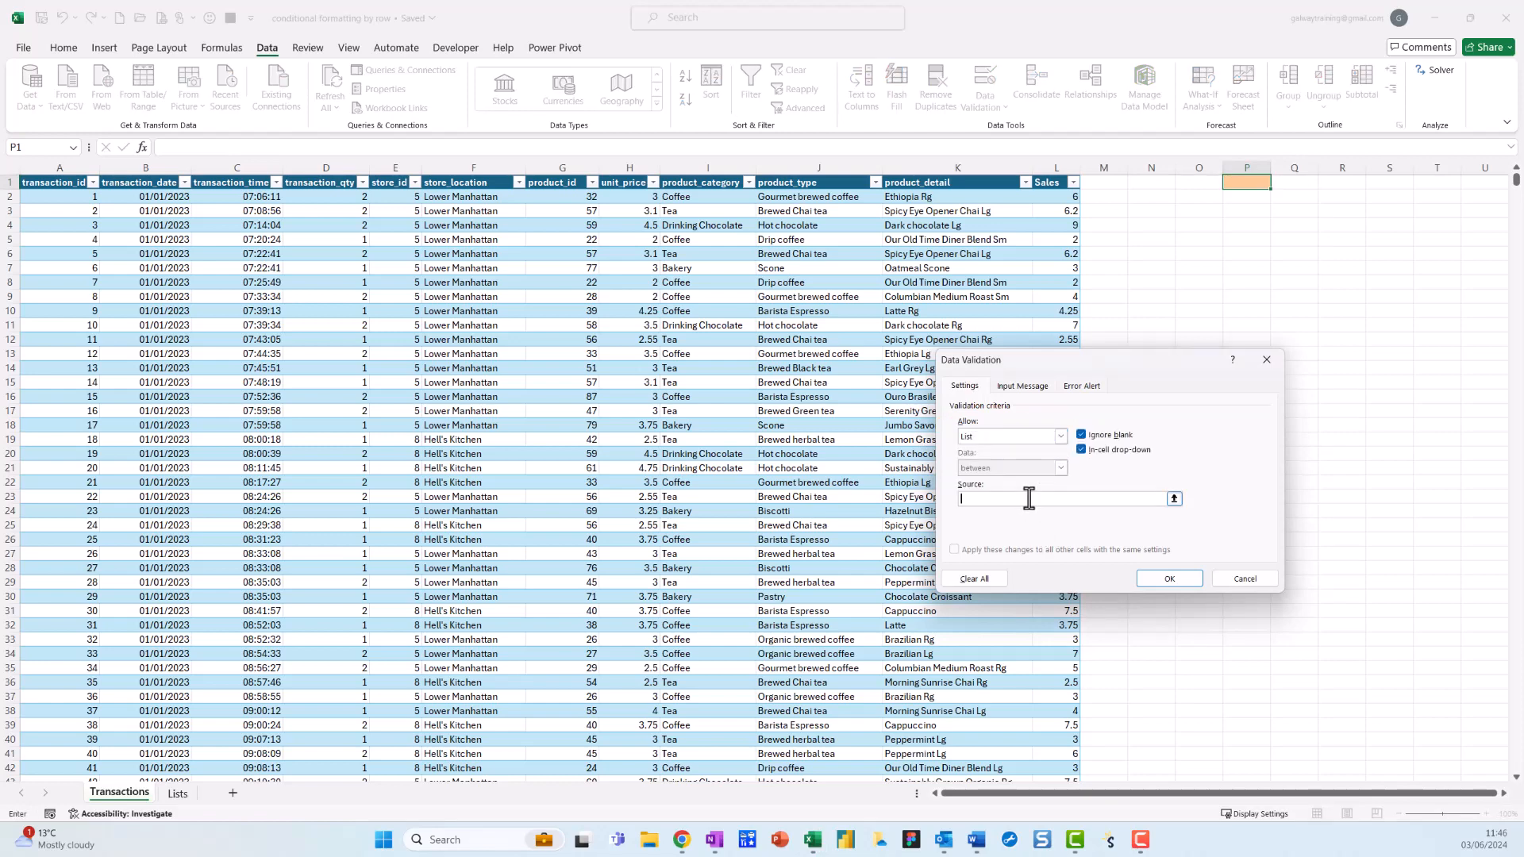
pyautogui.press('F3')
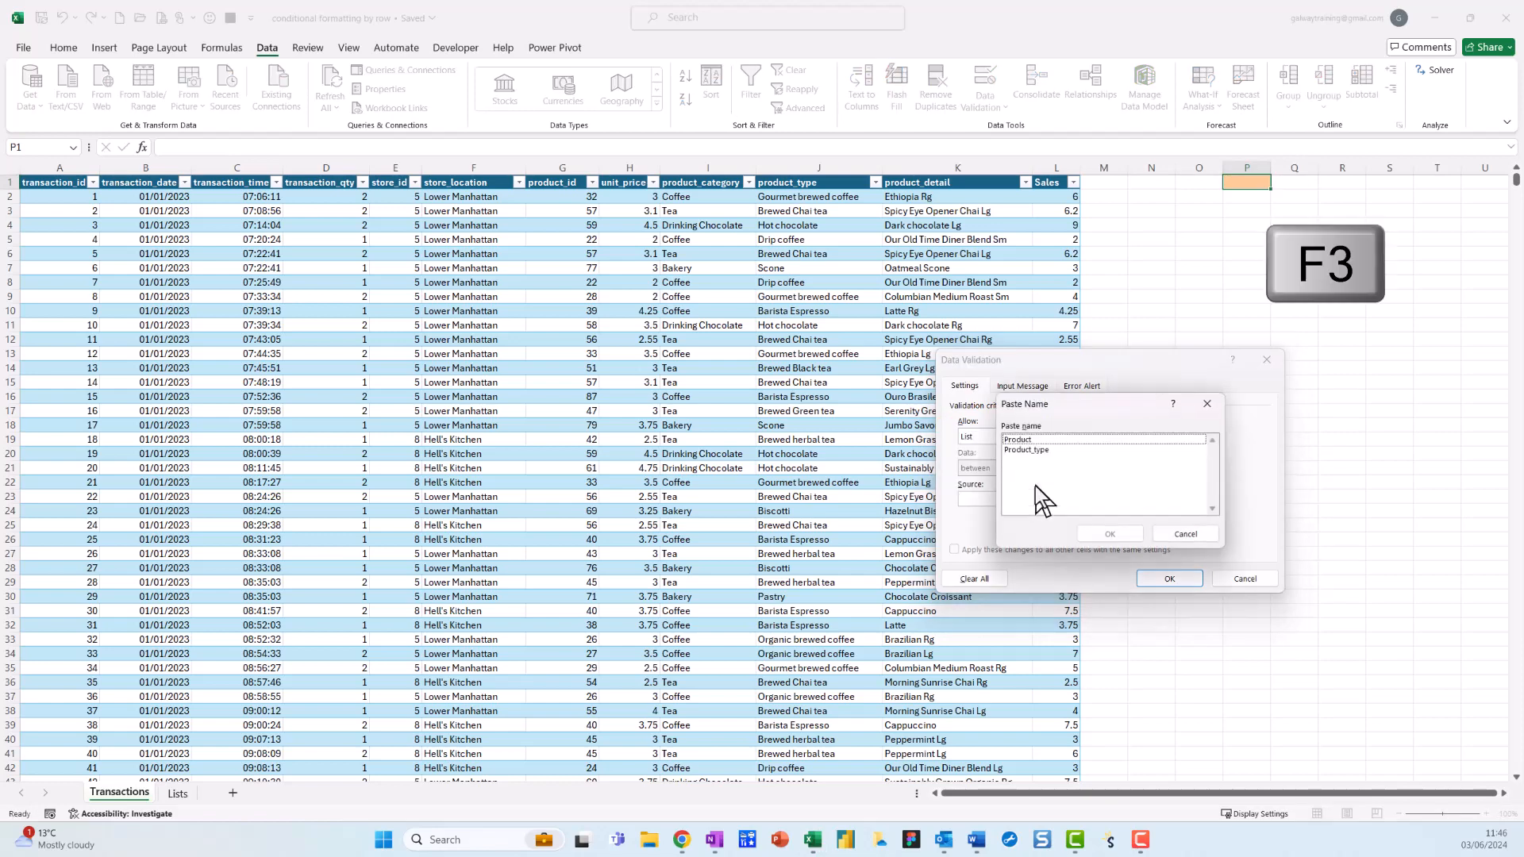
pyautogui.click(1022, 441)
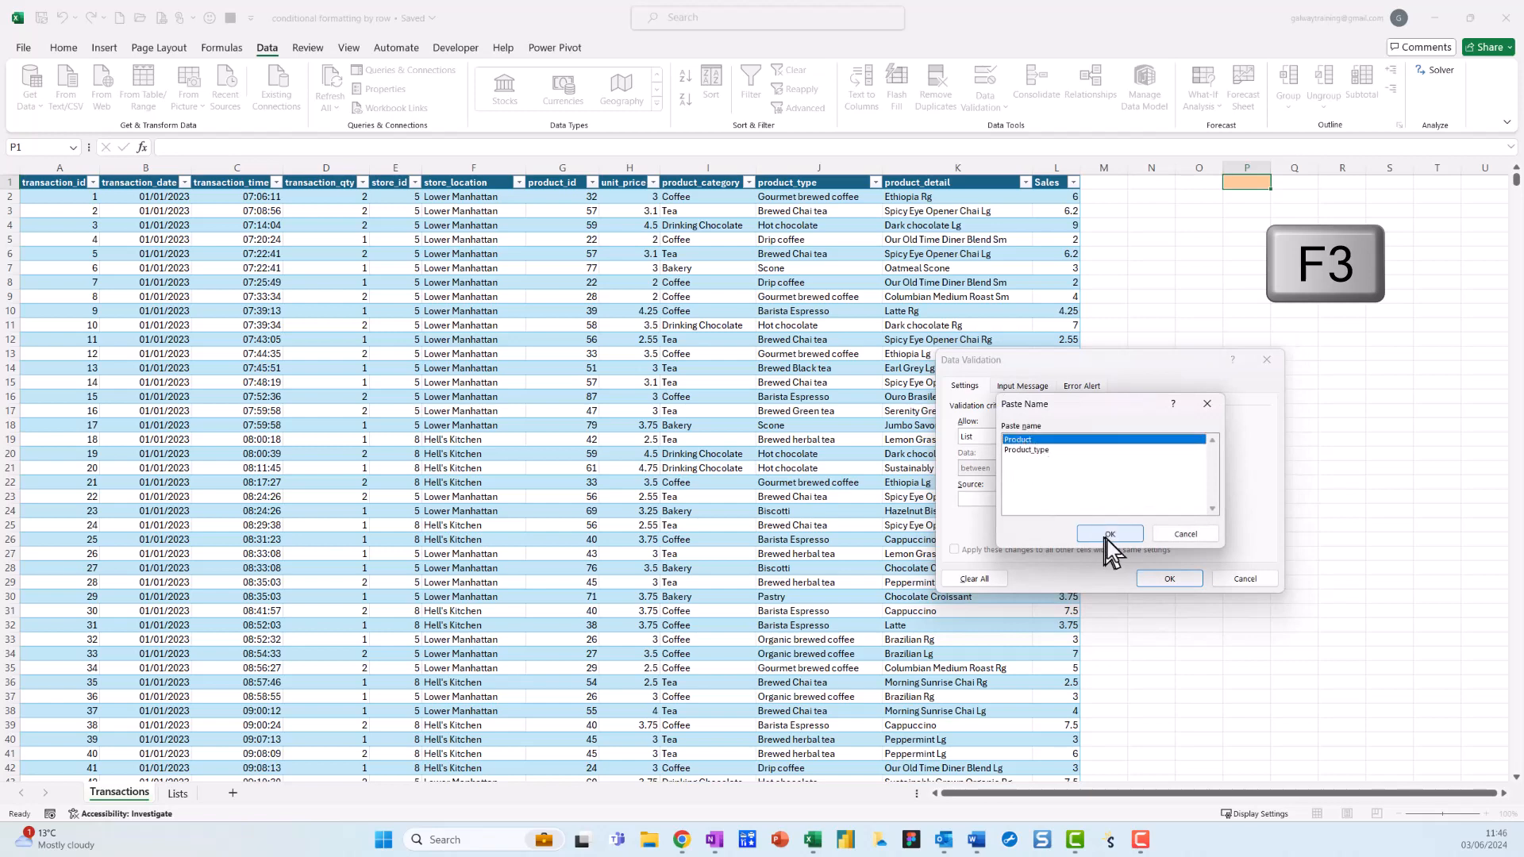
pyautogui.click(1109, 536)
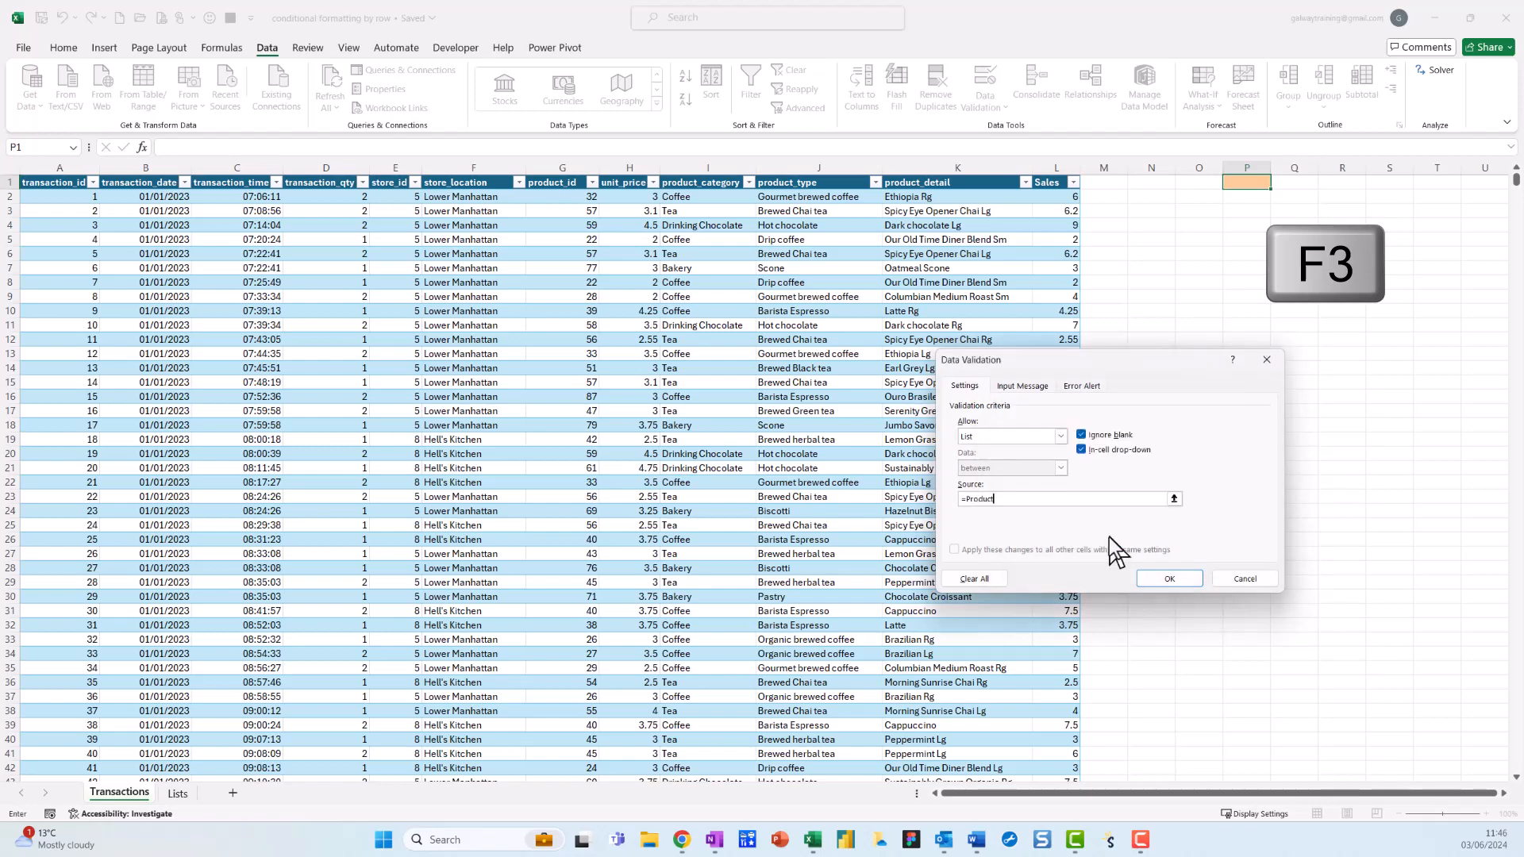
pyautogui.click(1169, 579)
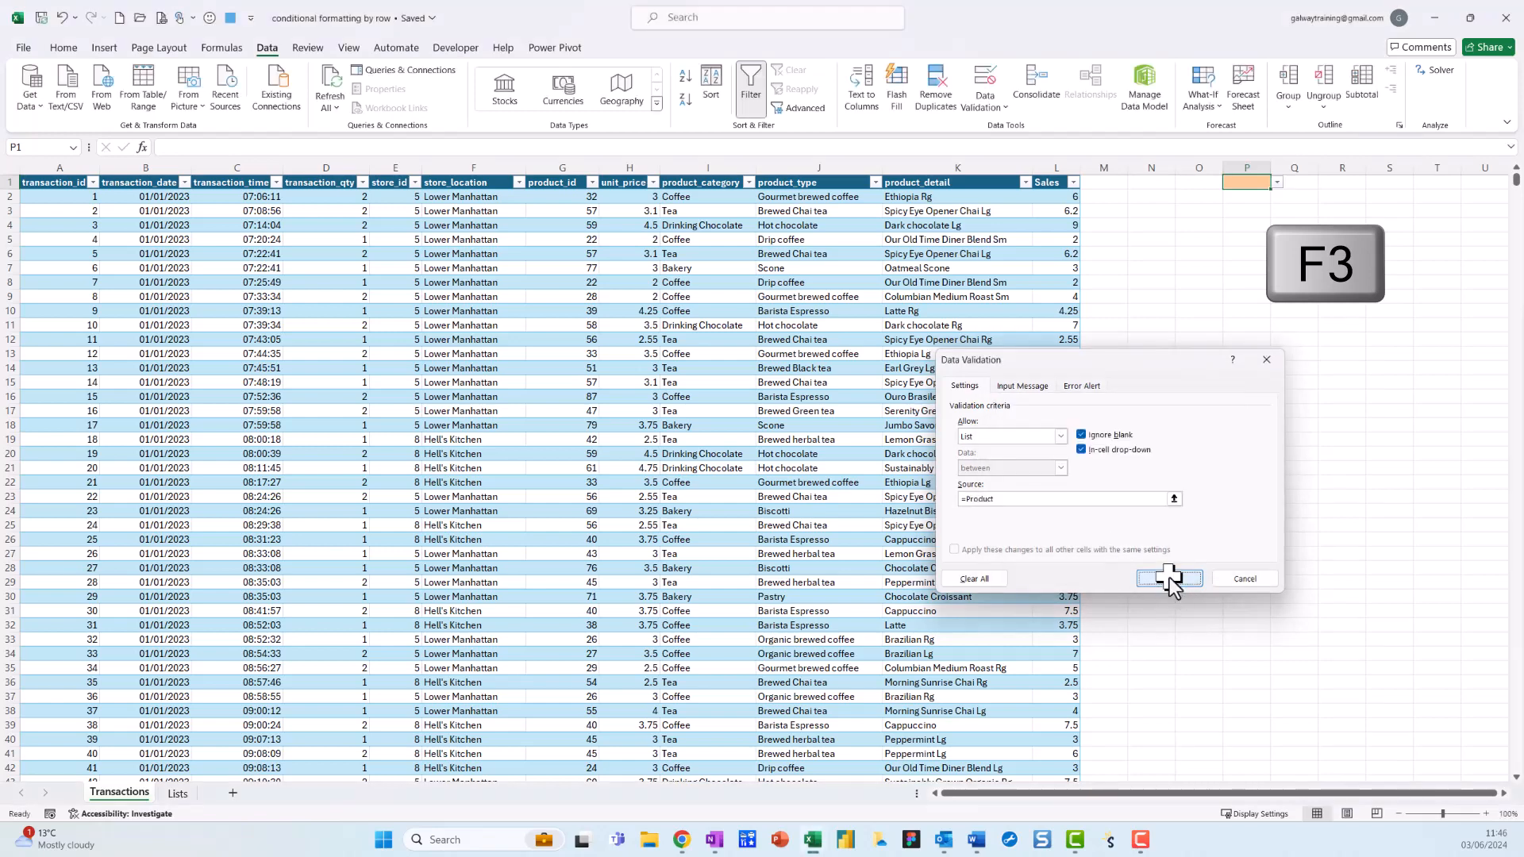
pyautogui.click(1276, 183)
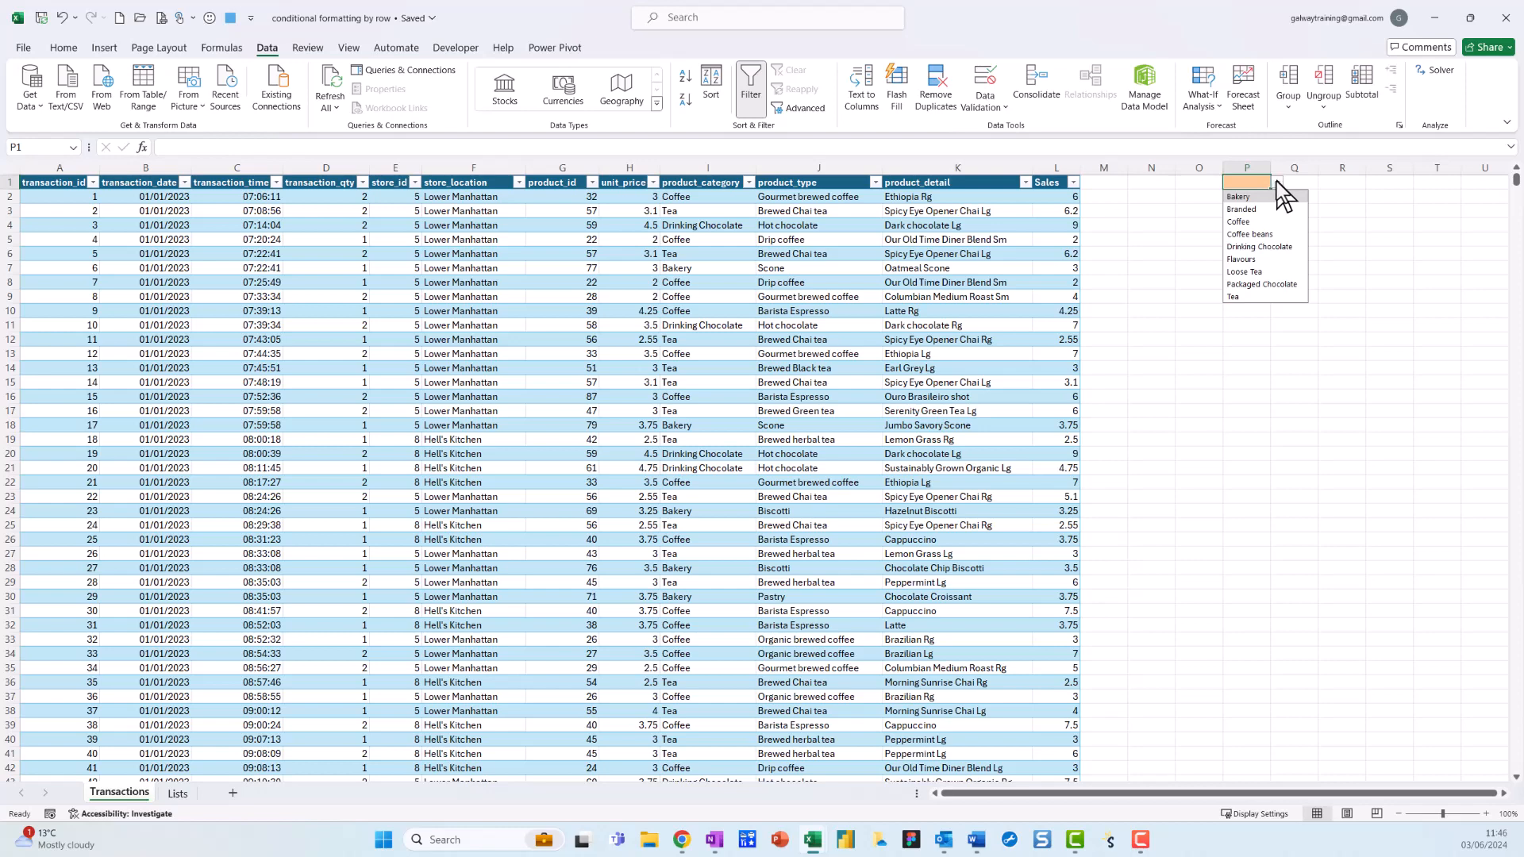
pyautogui.click(1276, 182)
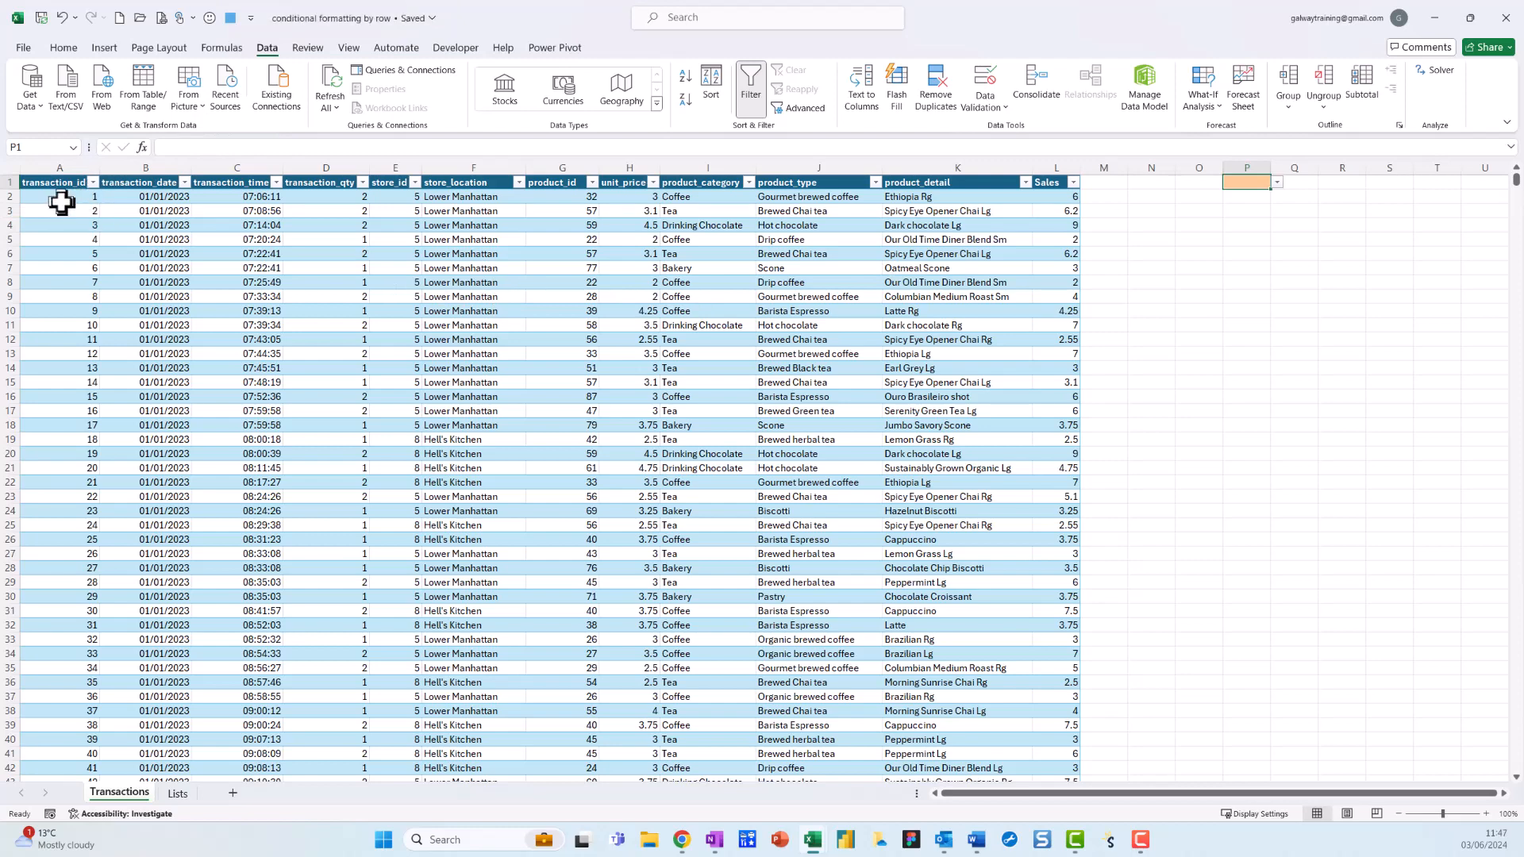
# Step: Start a conditional formatting rule on all table data from A2 through column L, using a formula to determine which cells to format
pyautogui.moveTo(61, 203); pyautogui.dragTo(1032, 191)
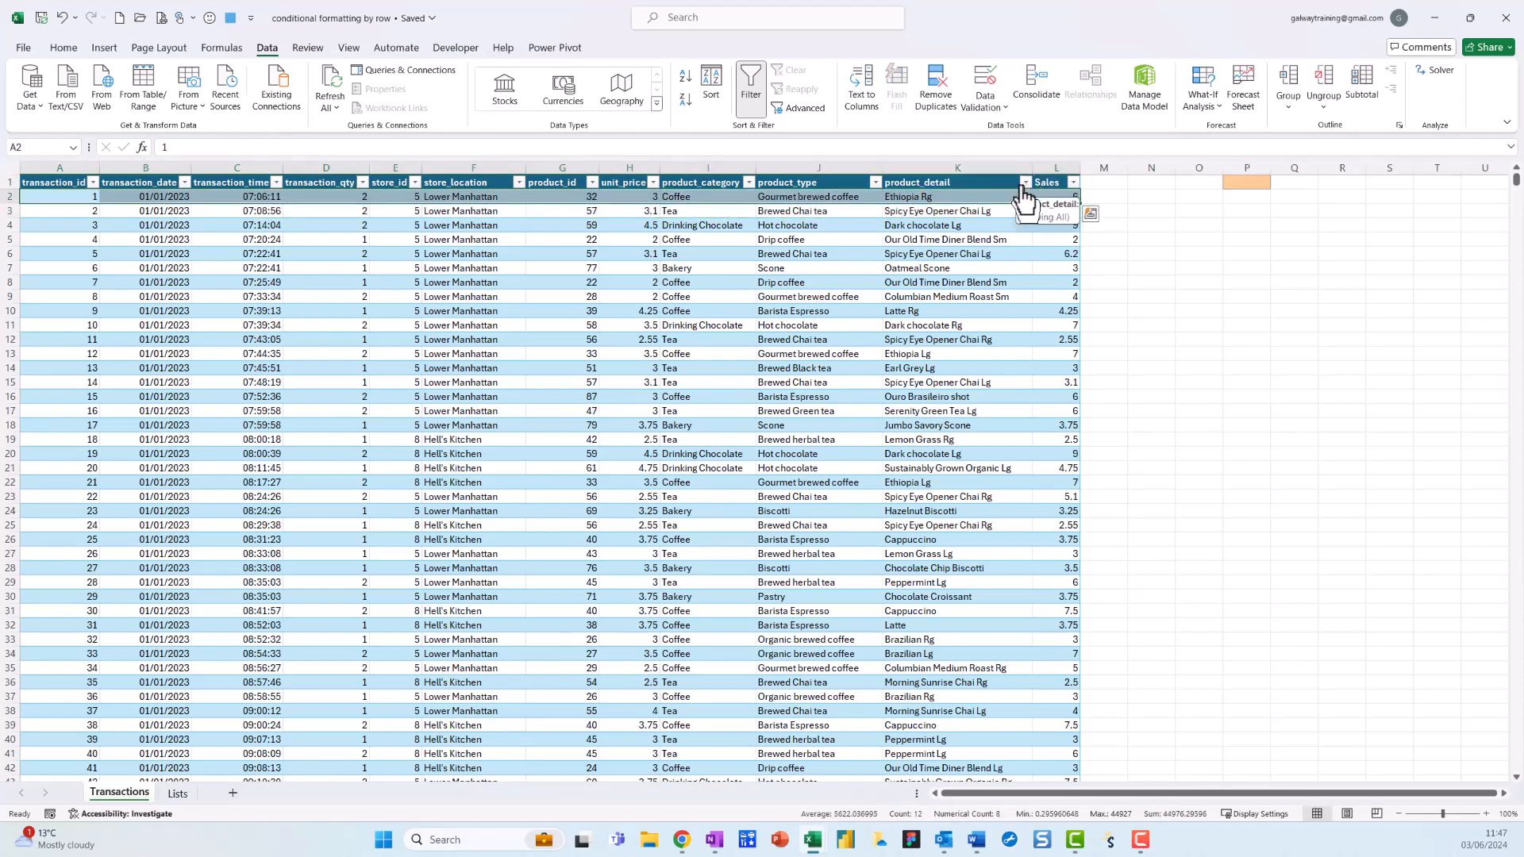
pyautogui.hotkey('ctrl', 'shift', 'Down')
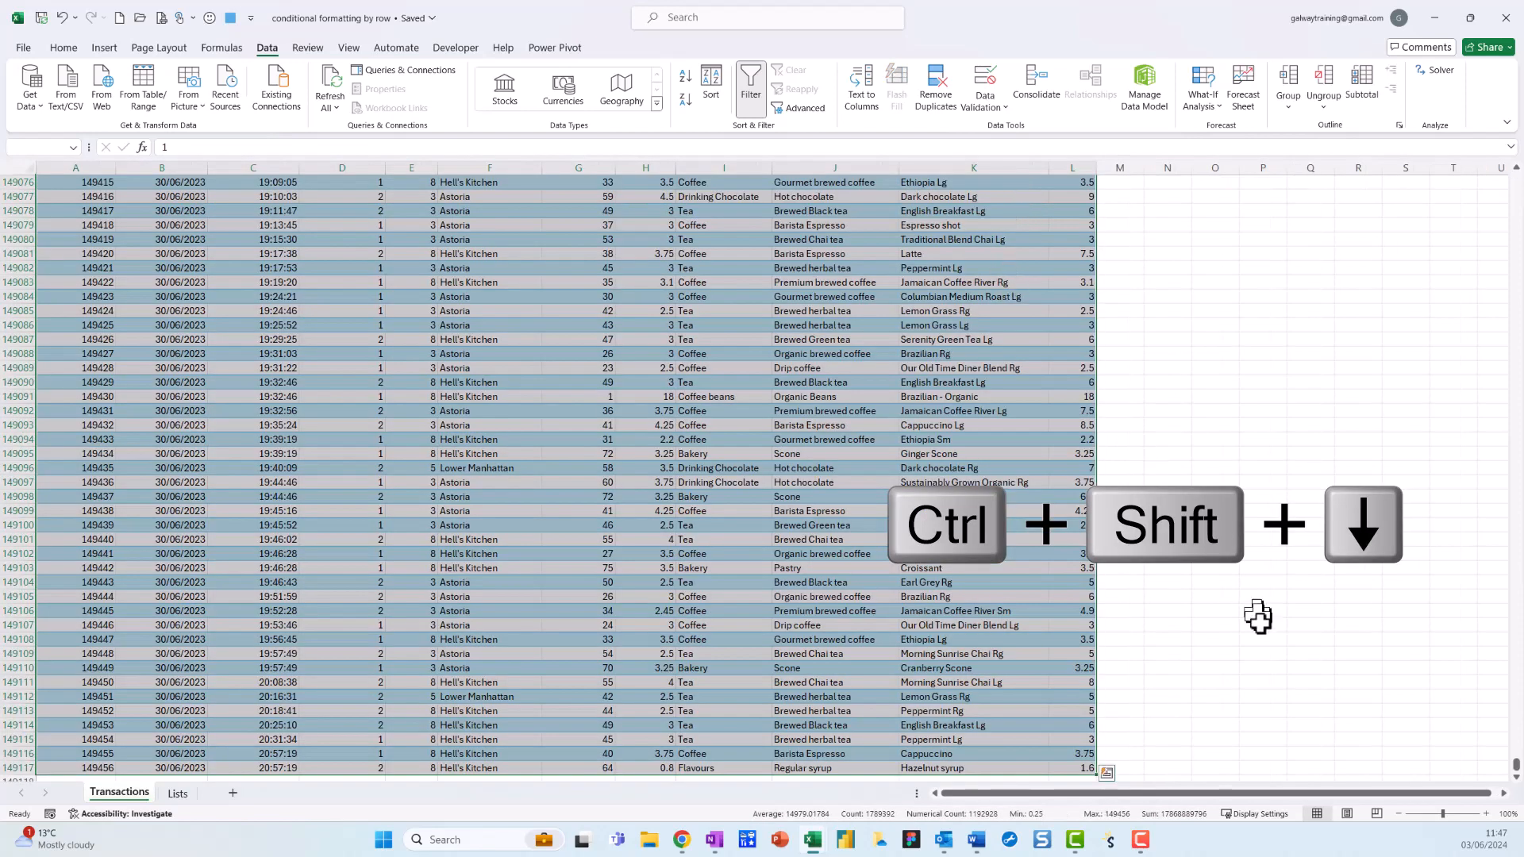
pyautogui.moveTo(1516, 767); pyautogui.dragTo(1510, 161)
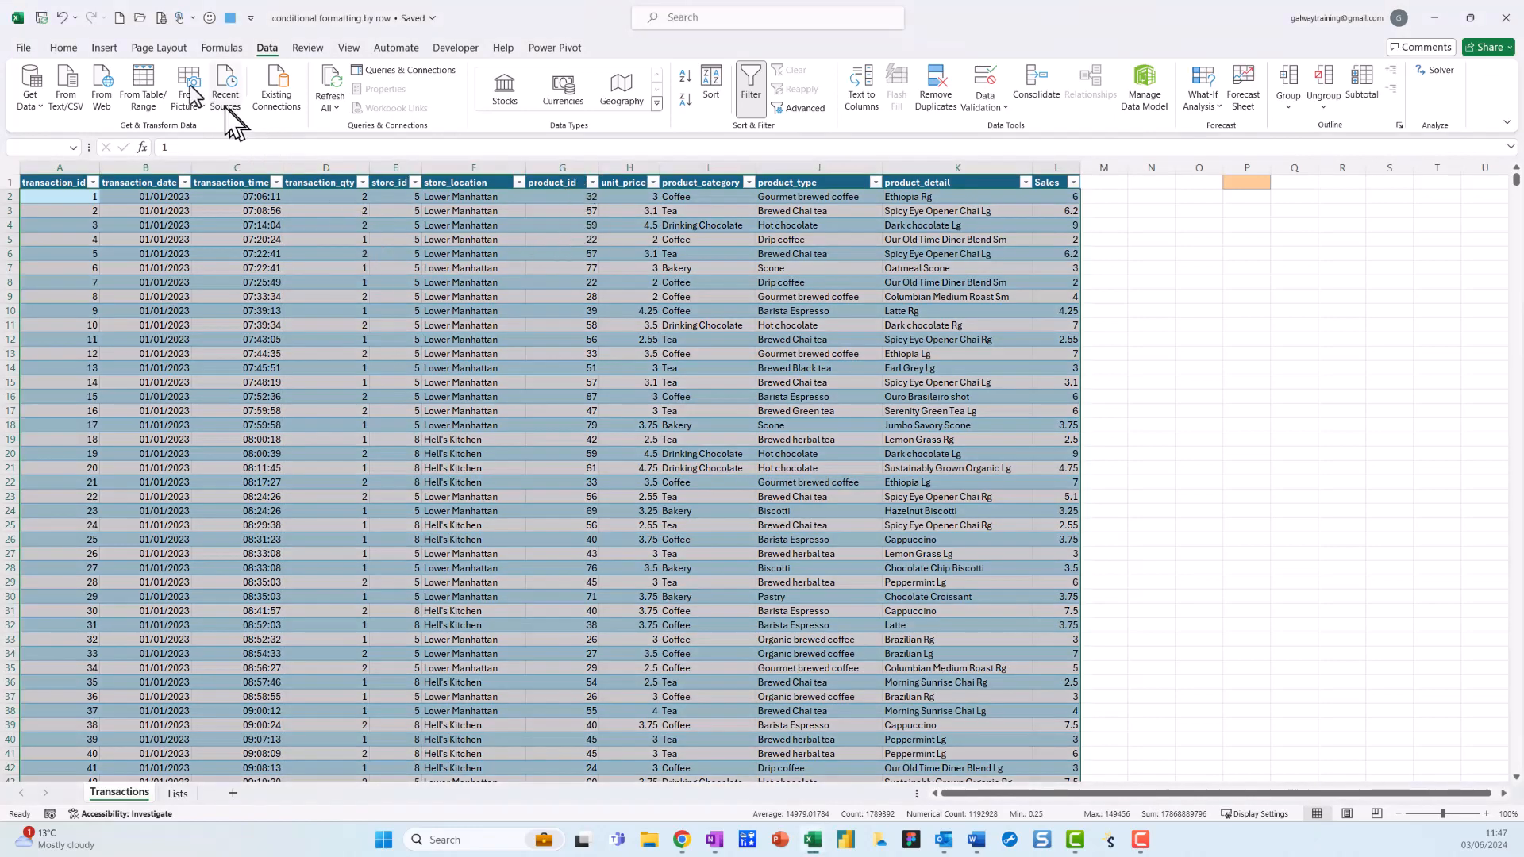
pyautogui.click(64, 47)
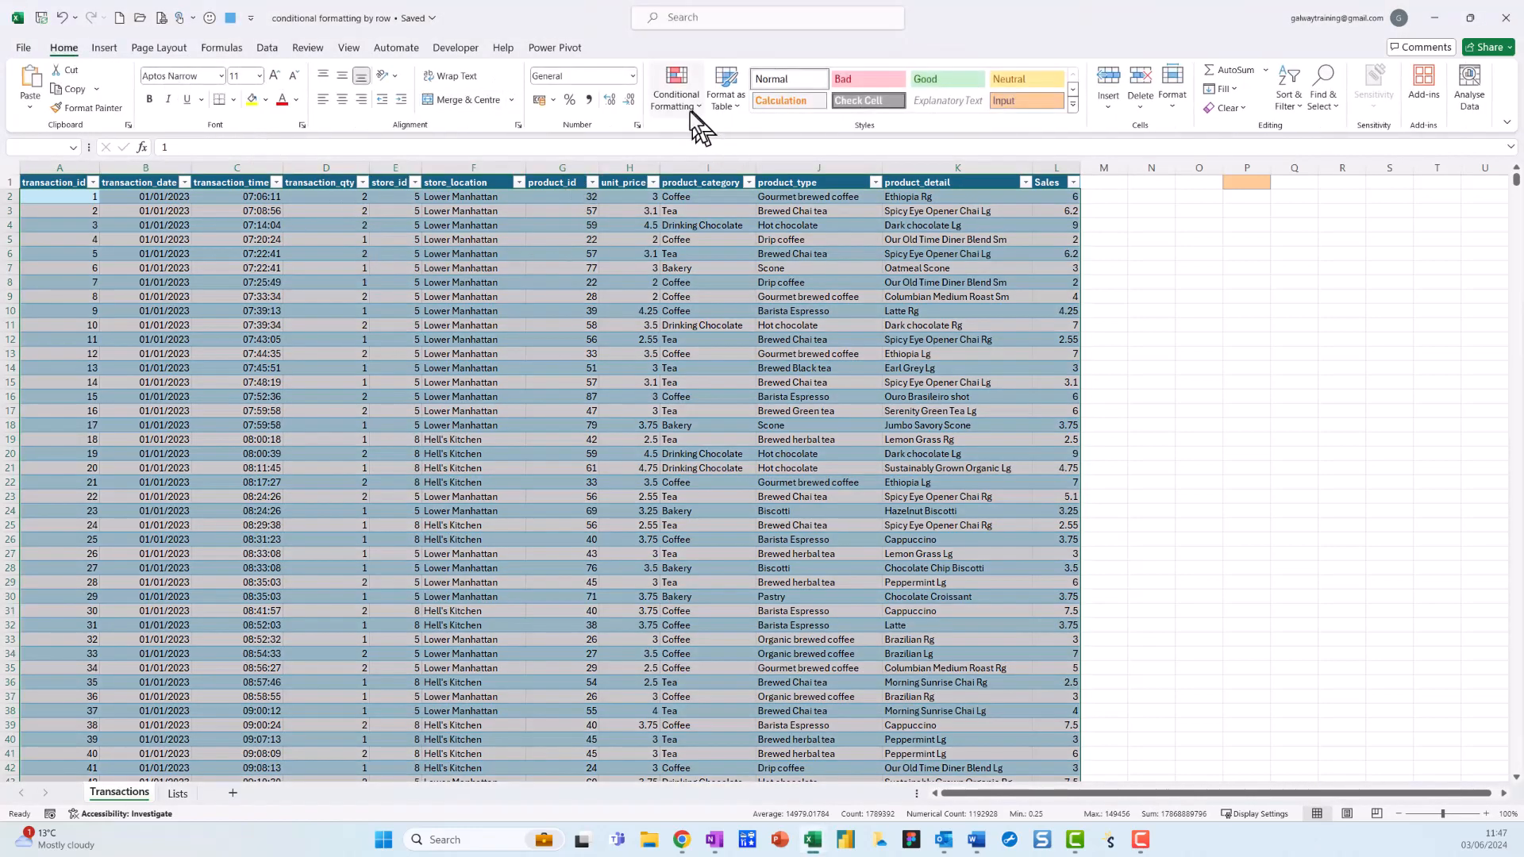
pyautogui.click(679, 102)
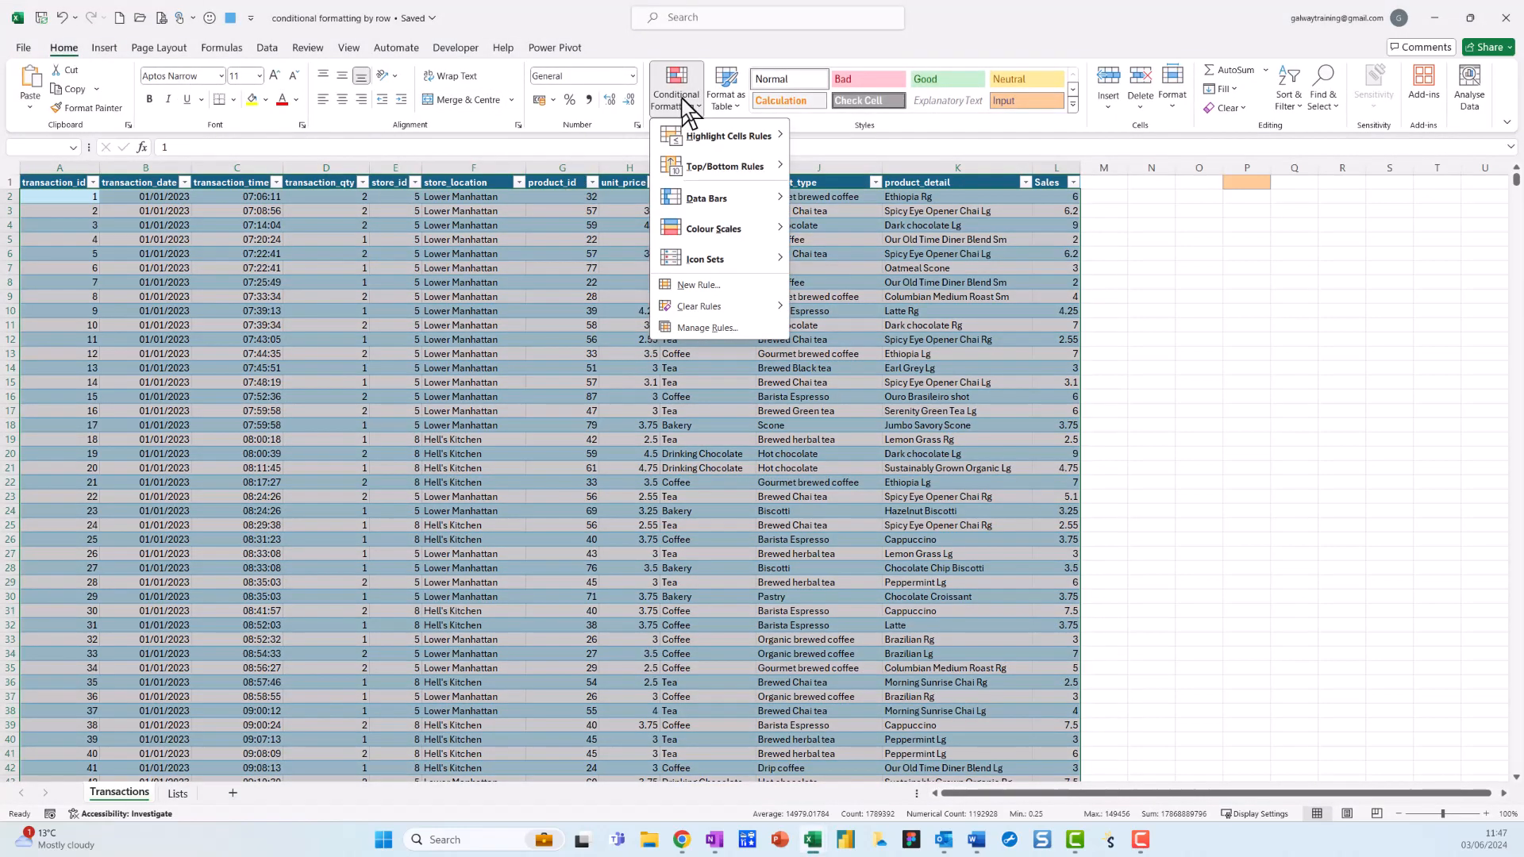
pyautogui.moveTo(726, 282)
pyautogui.mouseDown()
pyautogui.moveTo(662, 265)
pyautogui.moveTo(722, 310)
pyautogui.moveTo(725, 277)
pyautogui.mouseUp()
pyautogui.press('Escape')
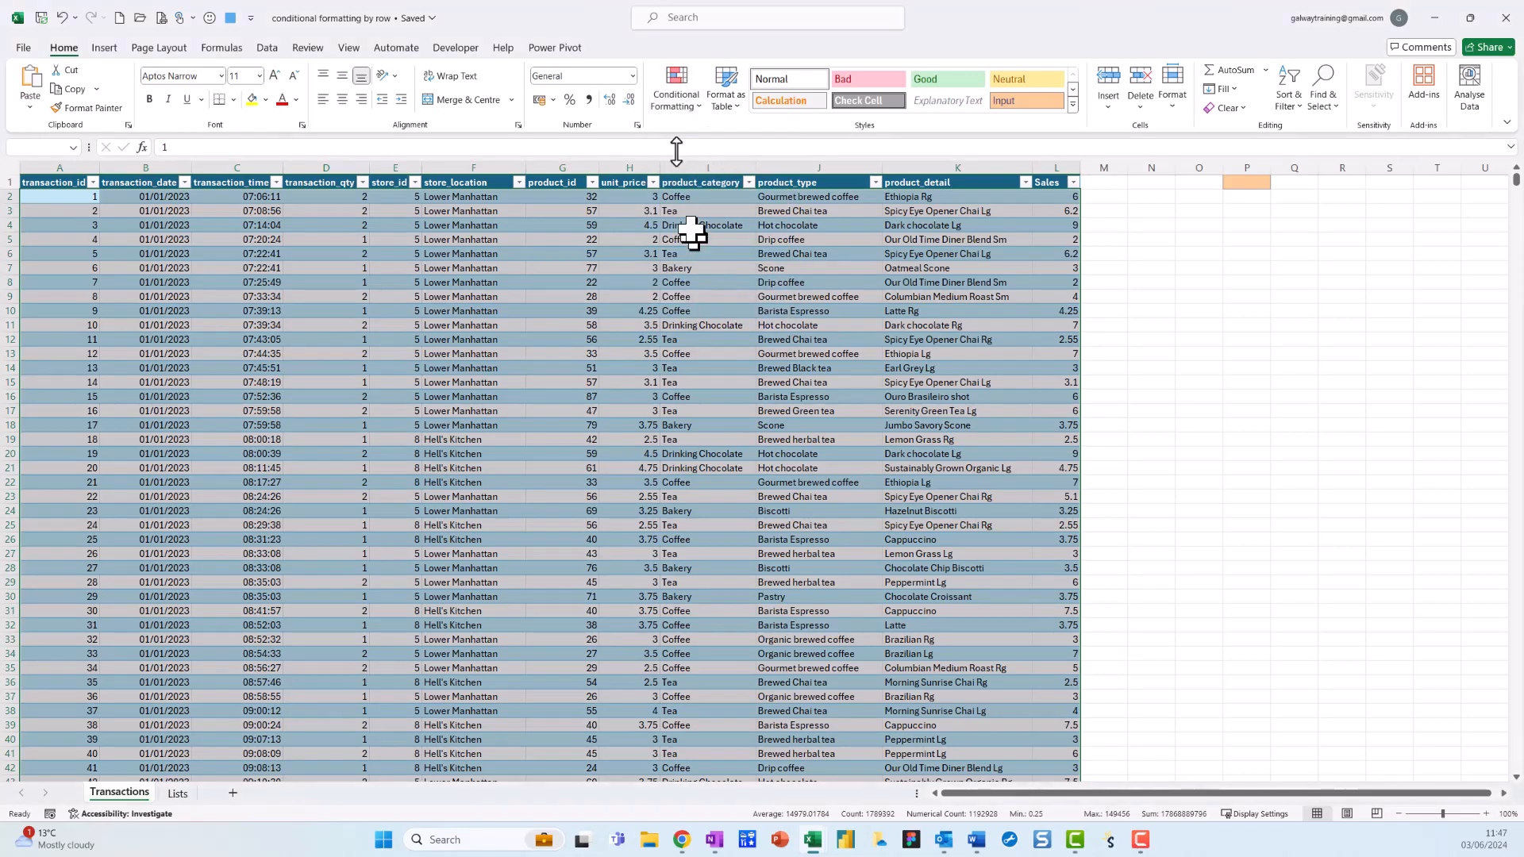
pyautogui.click(698, 100)
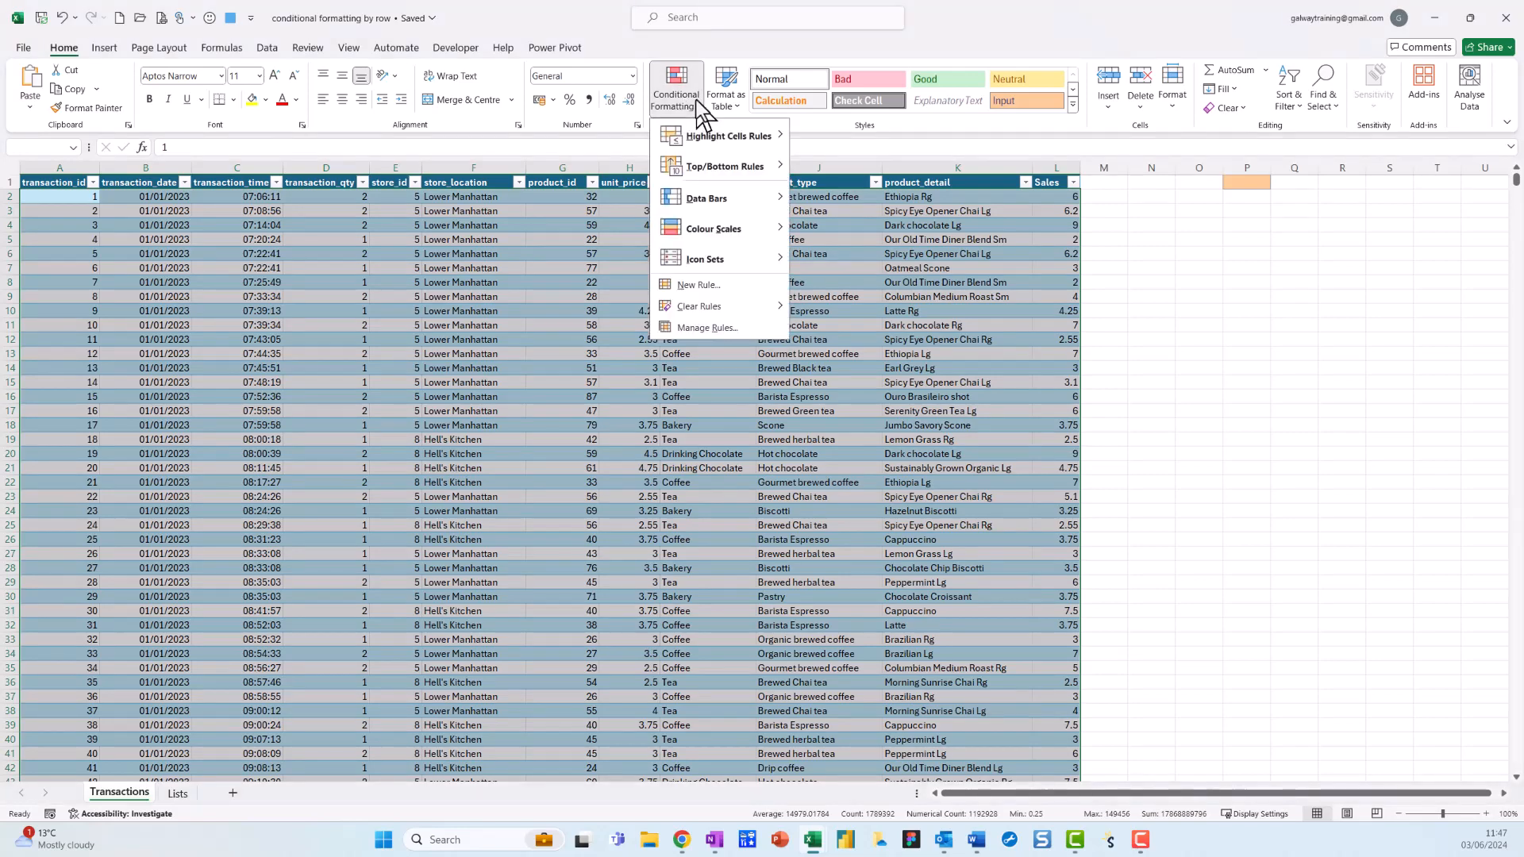
pyautogui.click(732, 287)
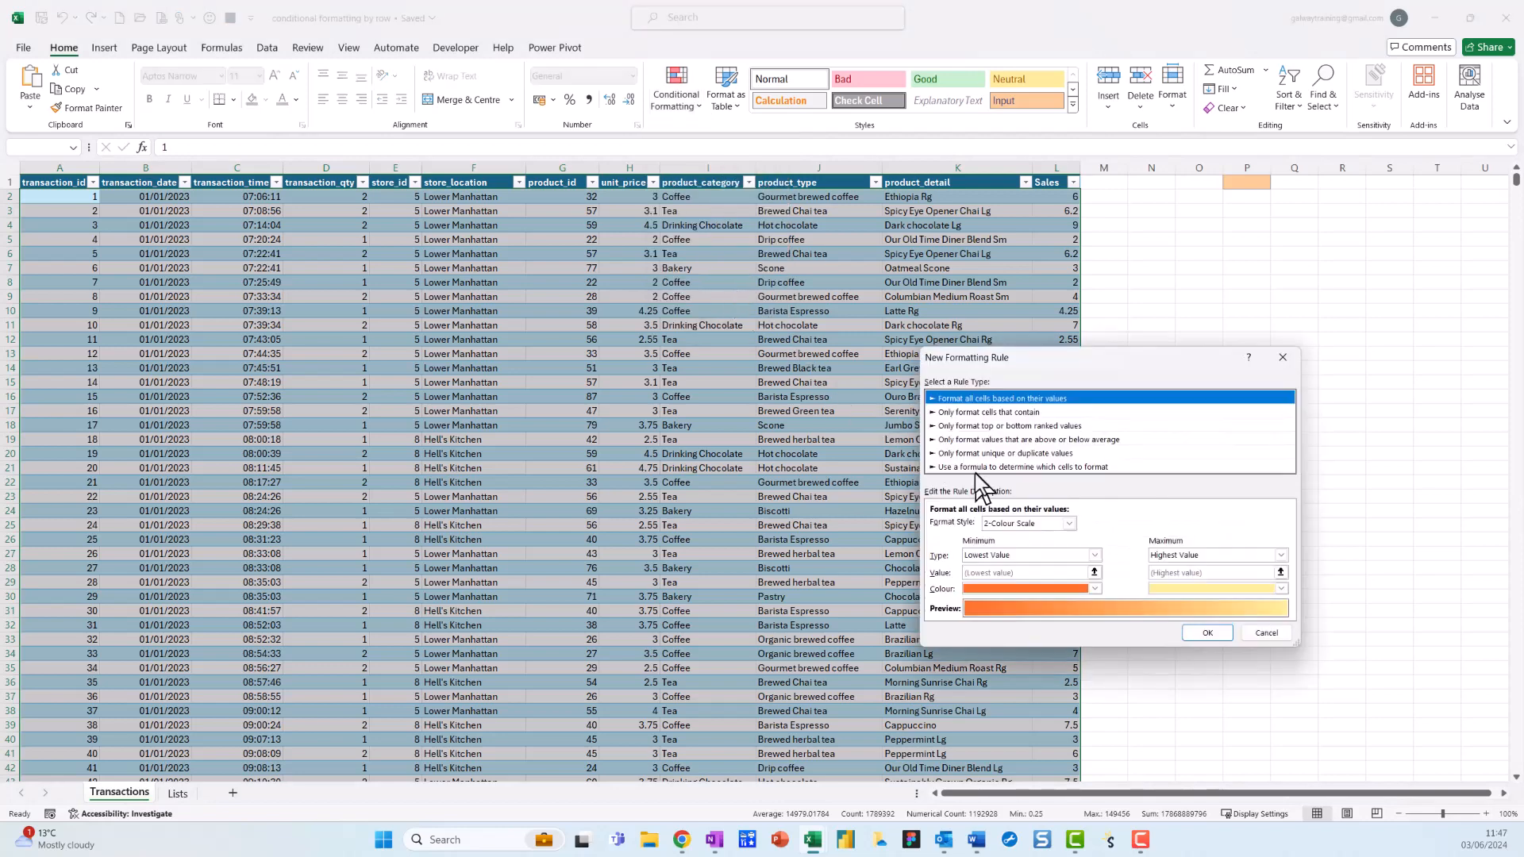
pyautogui.hotkey('ctrl', '2')
pyautogui.moveTo(928, 459)
pyautogui.mouseDown()
pyautogui.moveTo(933, 480)
pyautogui.moveTo(1089, 500)
pyautogui.moveTo(1222, 487)
pyautogui.mouseUp()
pyautogui.press('Escape')
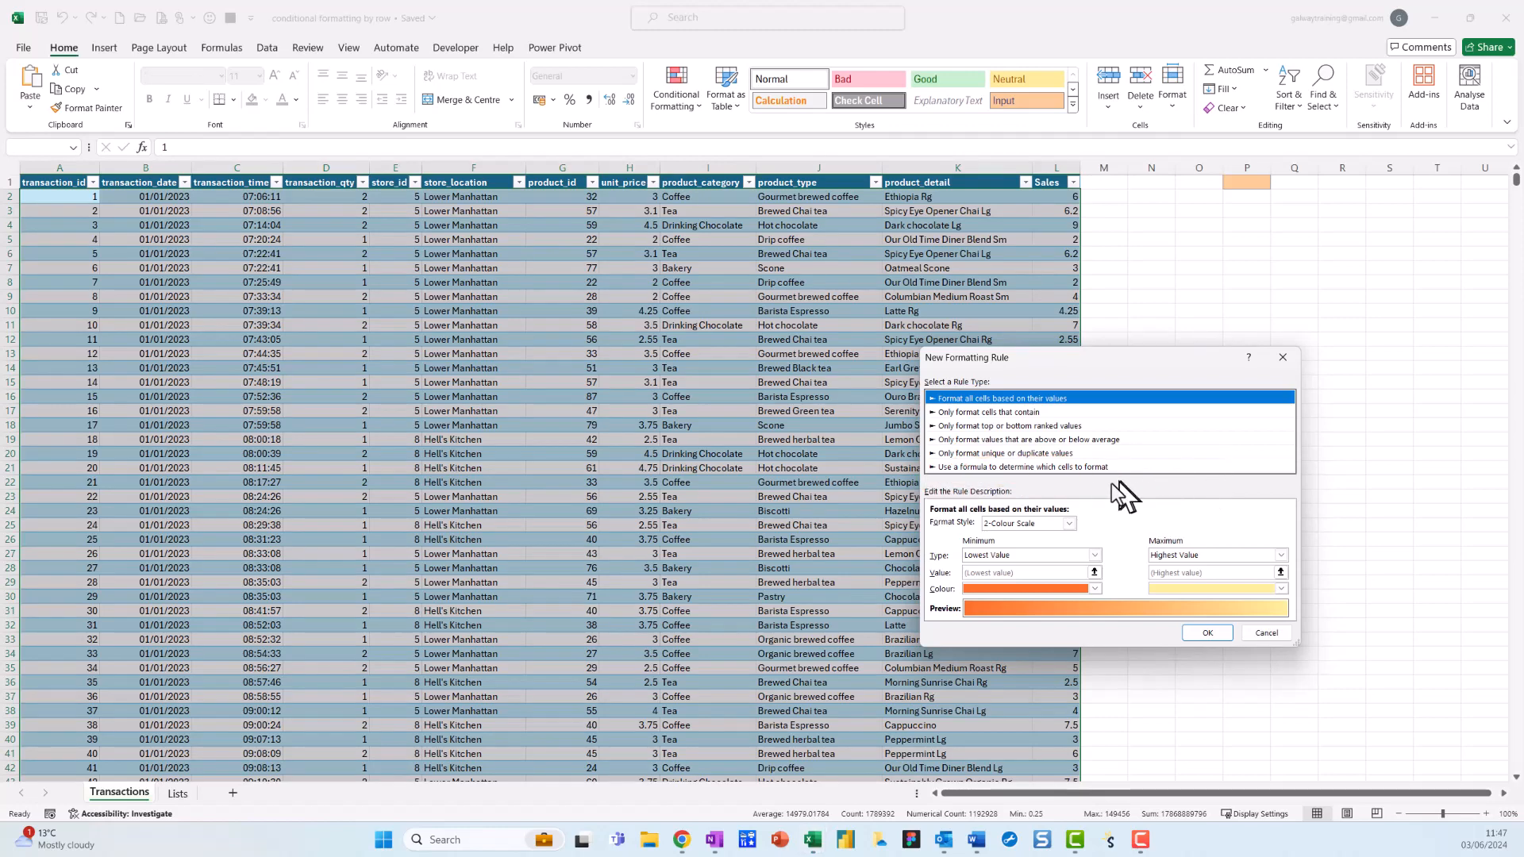
pyautogui.click(1090, 468)
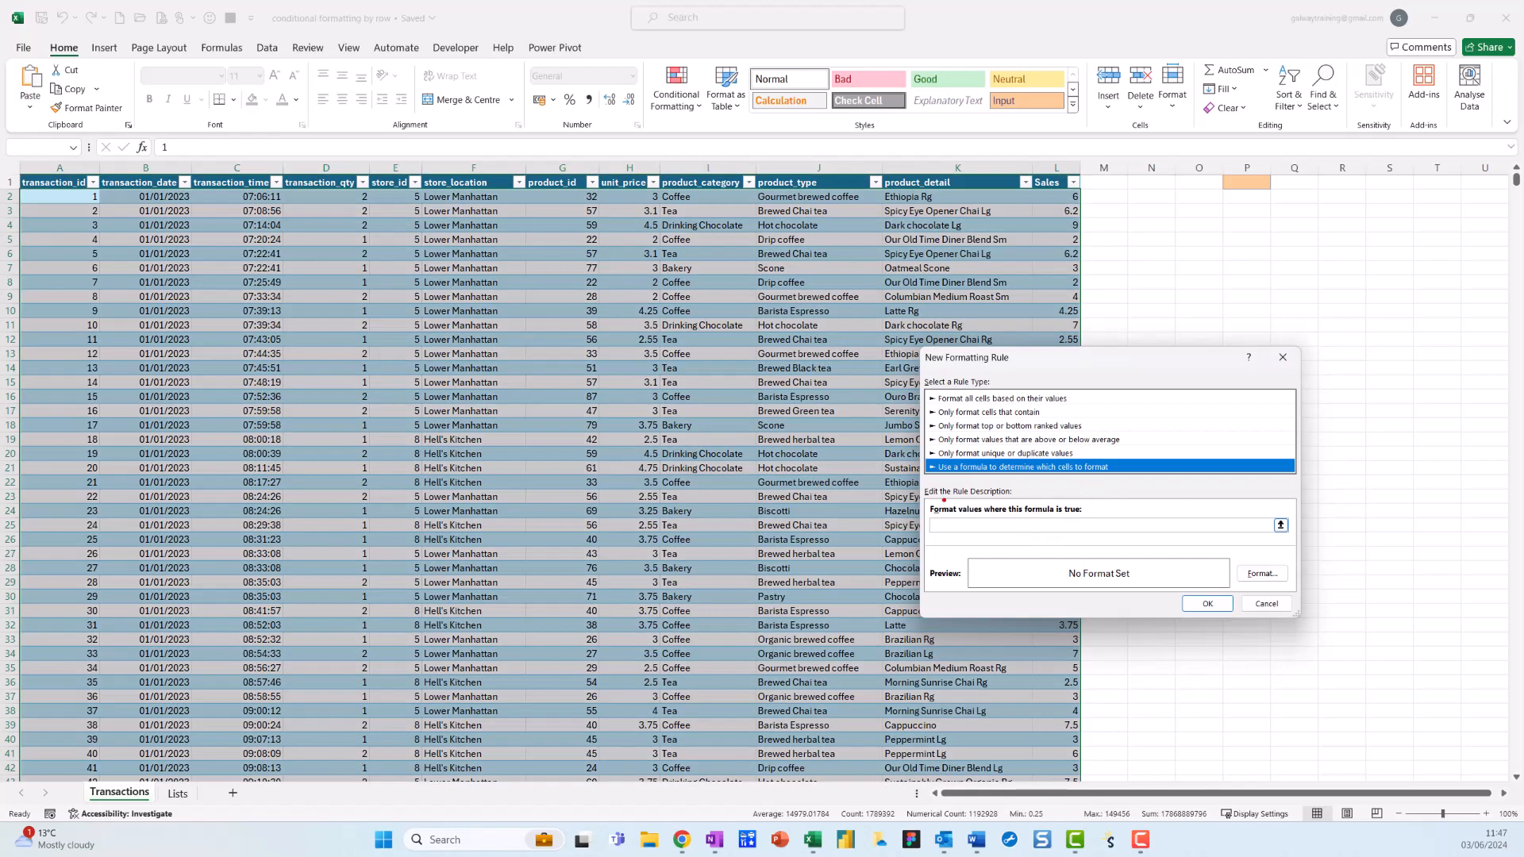
# Step: Enter =$I2=$P$1 as the rule's formula, comparing each row's product category with the input cell
pyautogui.moveTo(927, 492)
pyautogui.mouseDown()
pyautogui.moveTo(931, 540)
pyautogui.moveTo(1215, 540)
pyautogui.mouseUp()
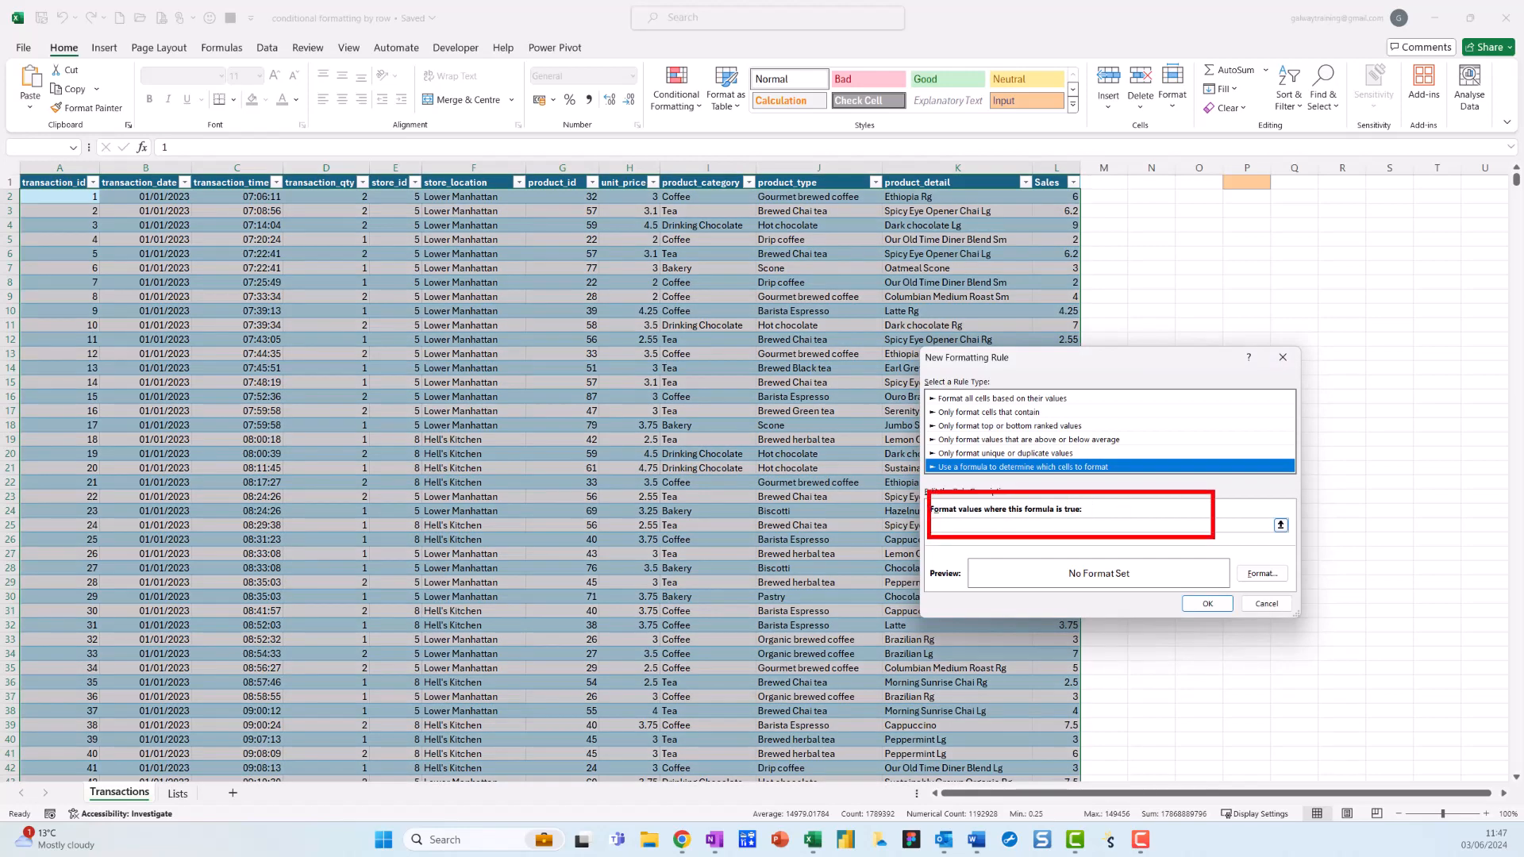
pyautogui.press('Escape')
pyautogui.click(987, 526)
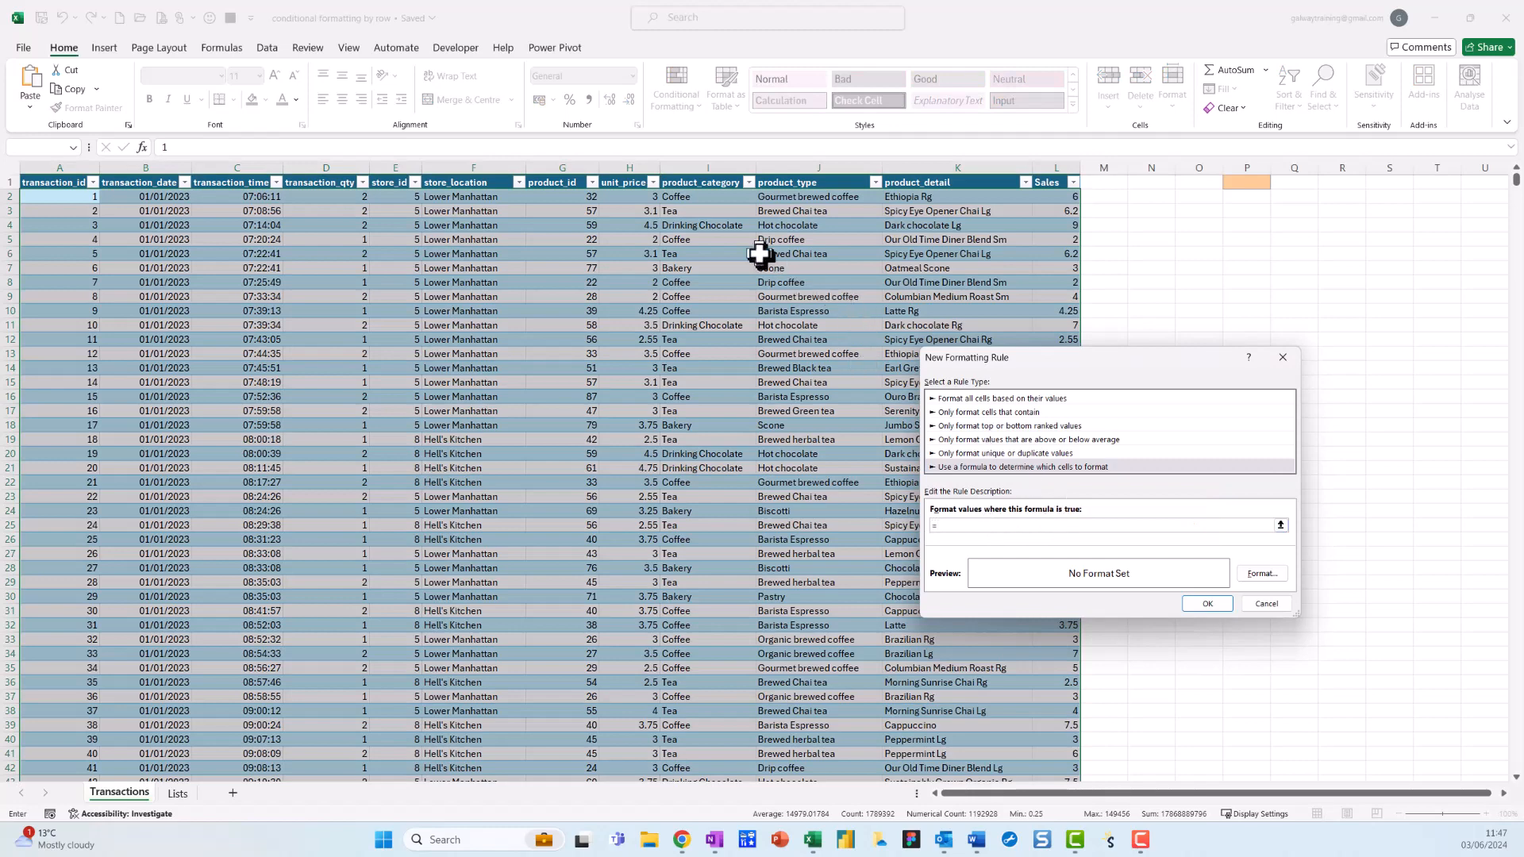
pyautogui.click(690, 200)
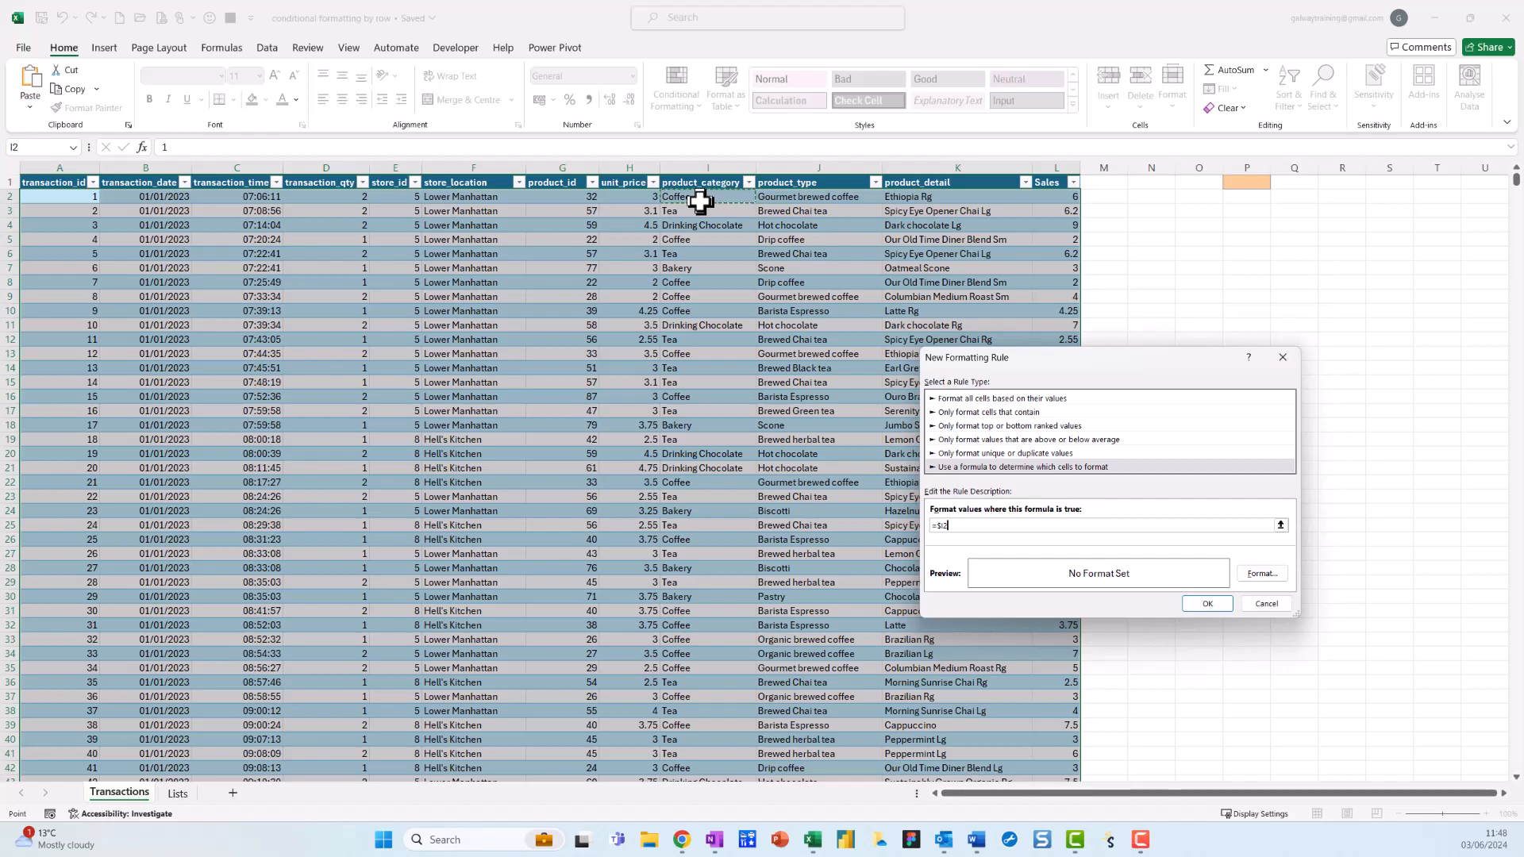
pyautogui.write('=')
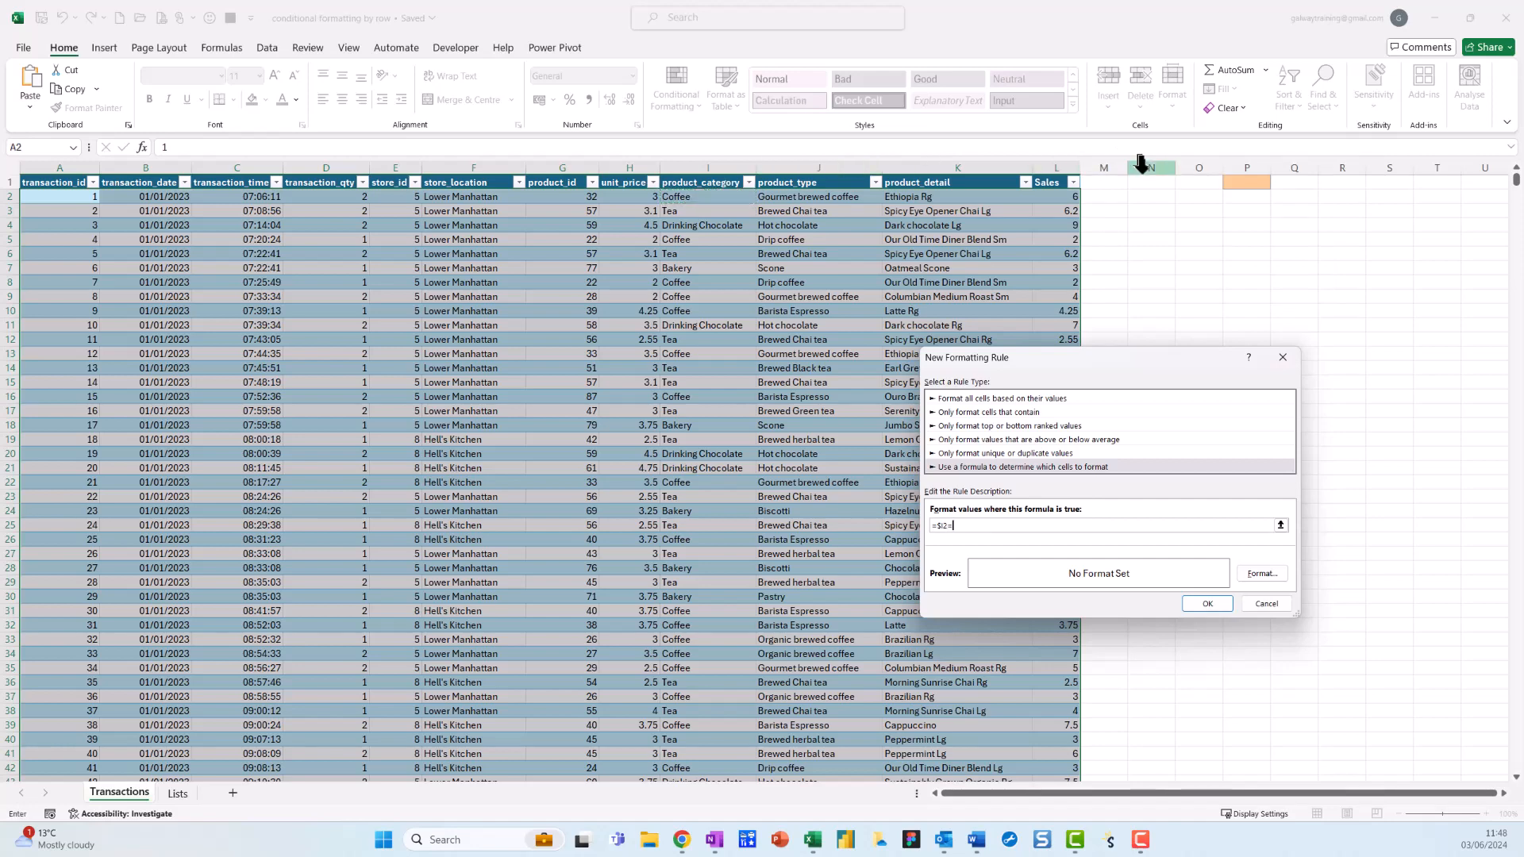
pyautogui.click(1240, 182)
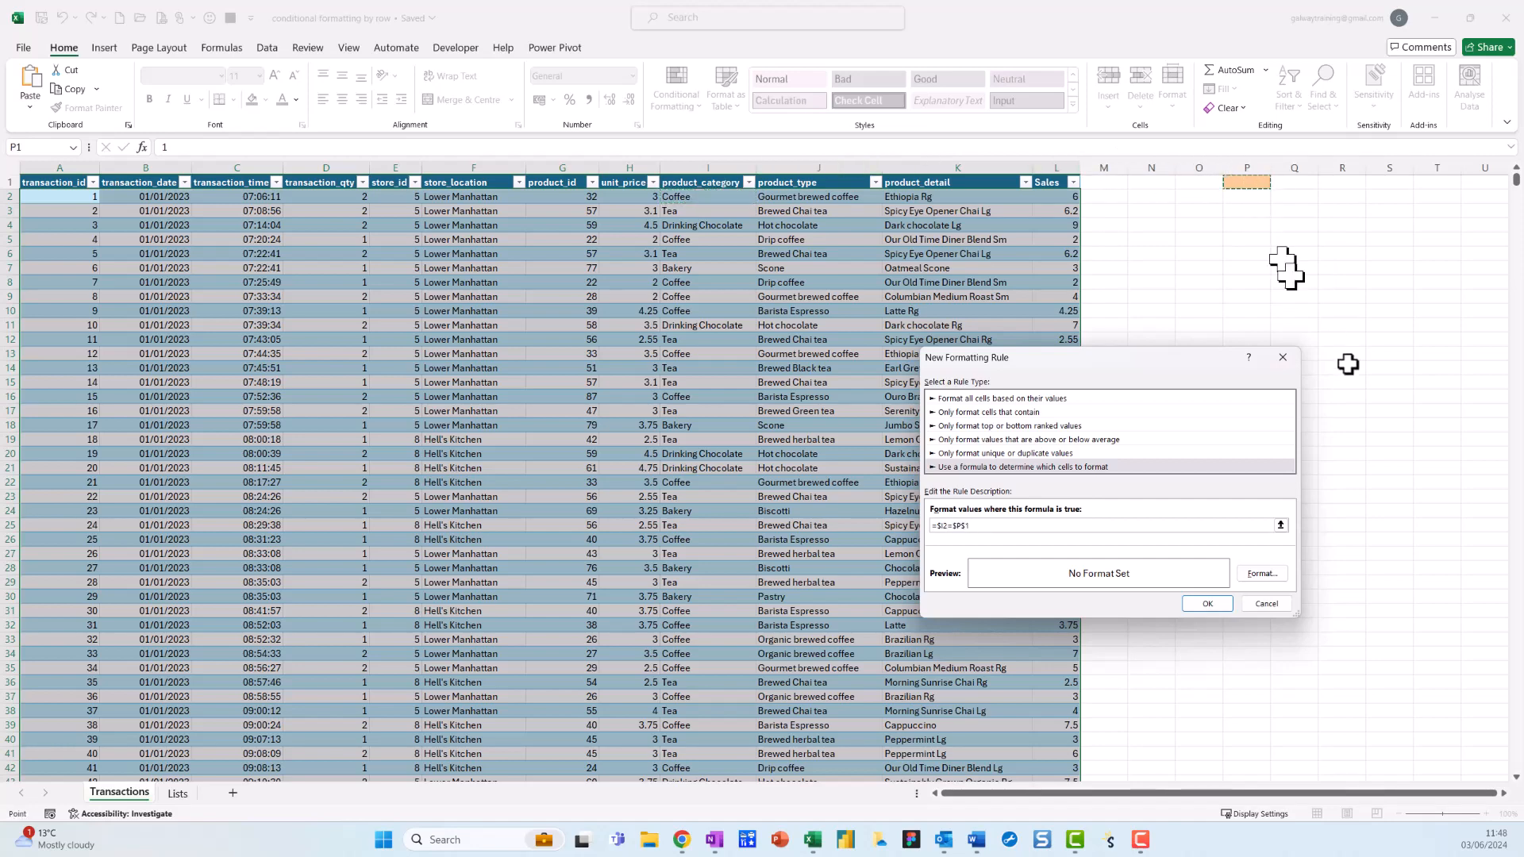
# Step: Give the rule a light green fill and apply it to the selected table rows
pyautogui.click(1275, 573)
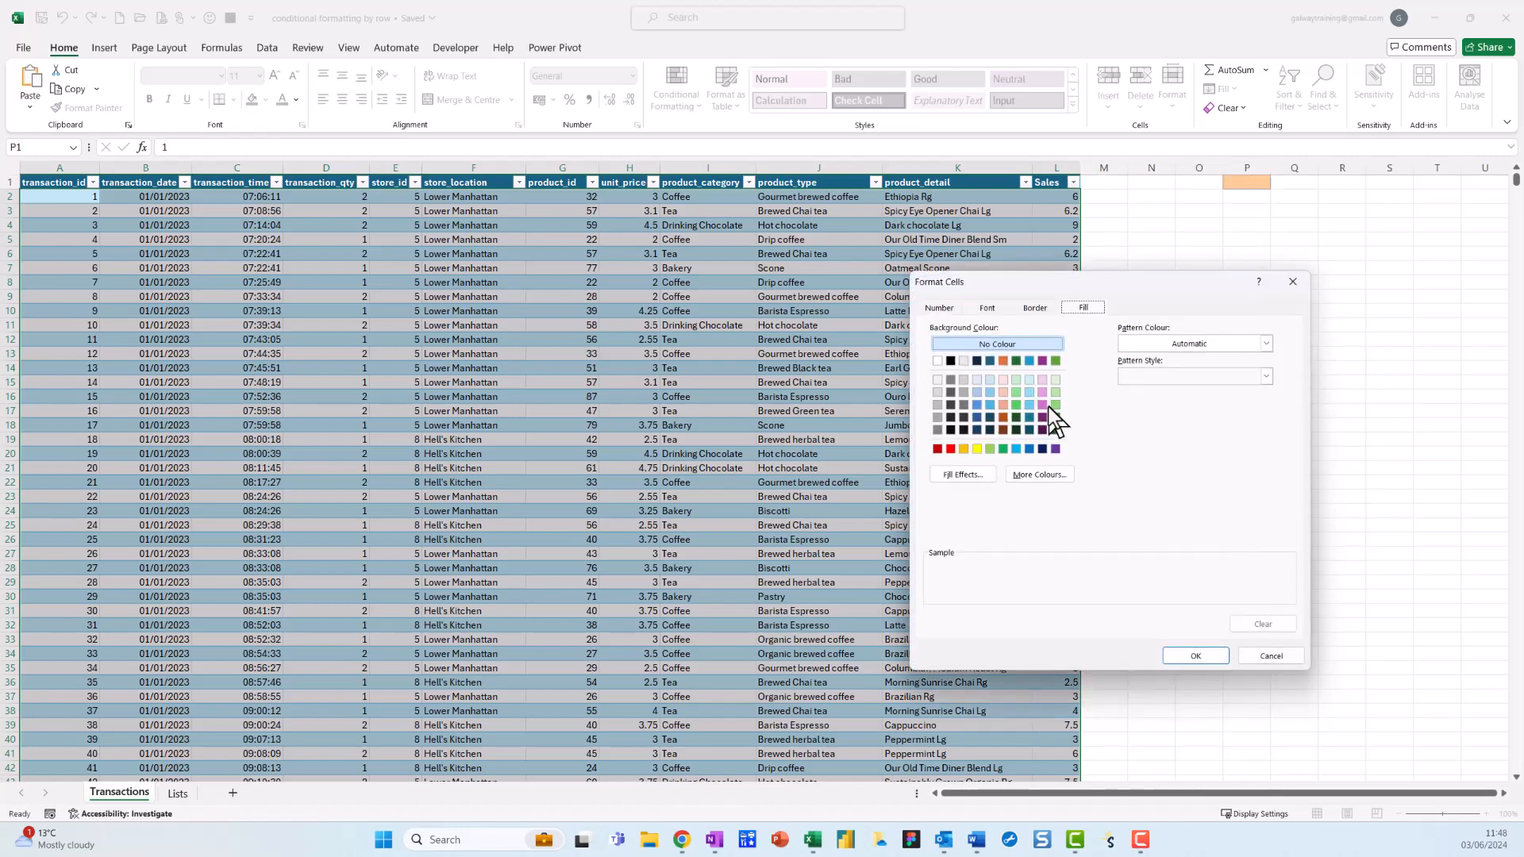
pyautogui.click(1055, 405)
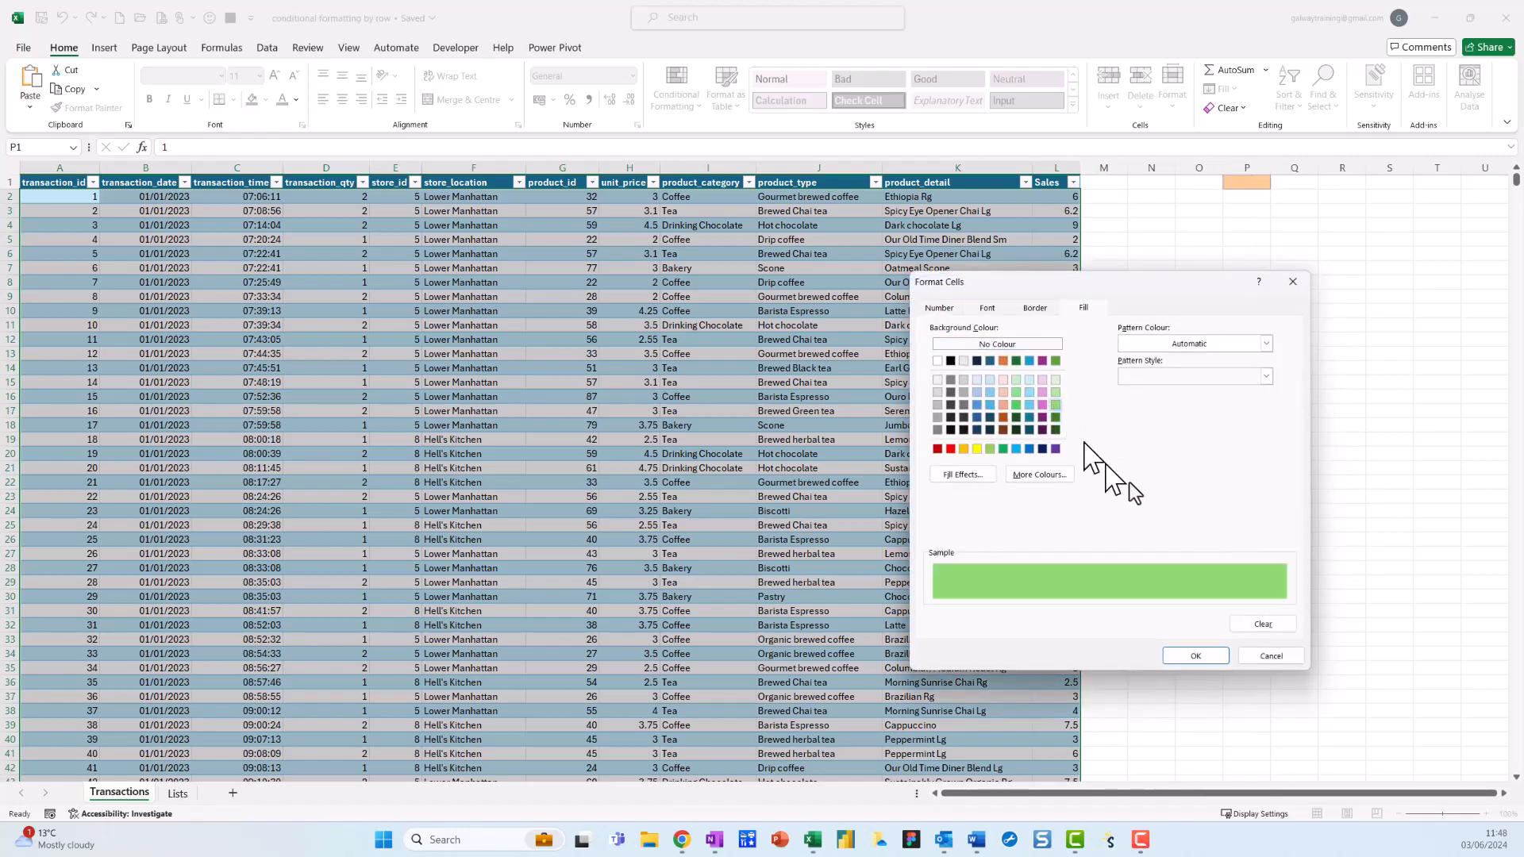
pyautogui.click(1196, 655)
pyautogui.click(1206, 605)
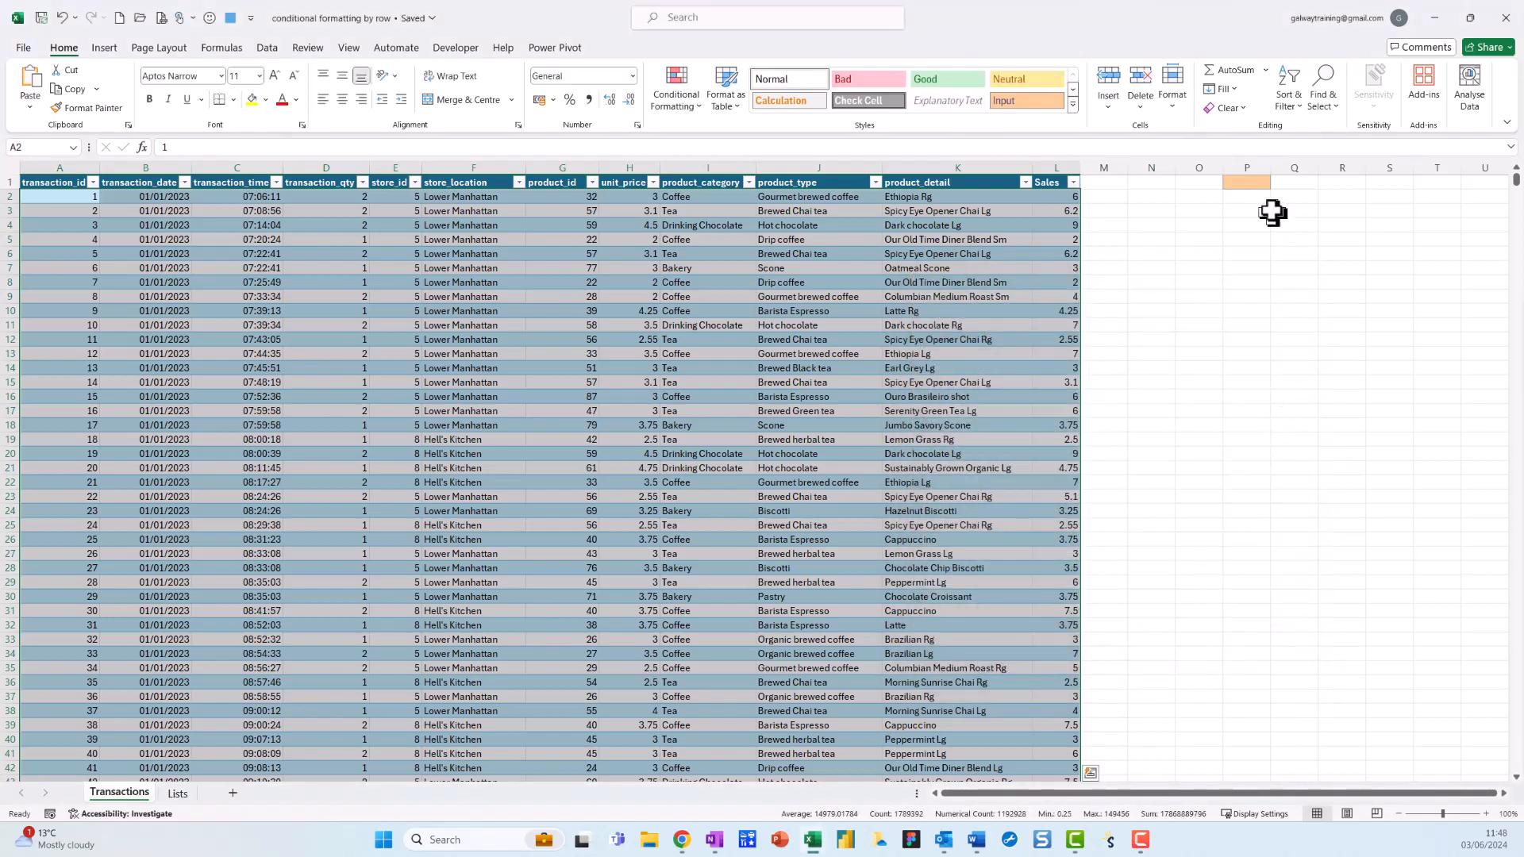
# Step: Test the row highlighting by choosing Coffee in P1, followed by Drinking Chocolate
pyautogui.click(1249, 186)
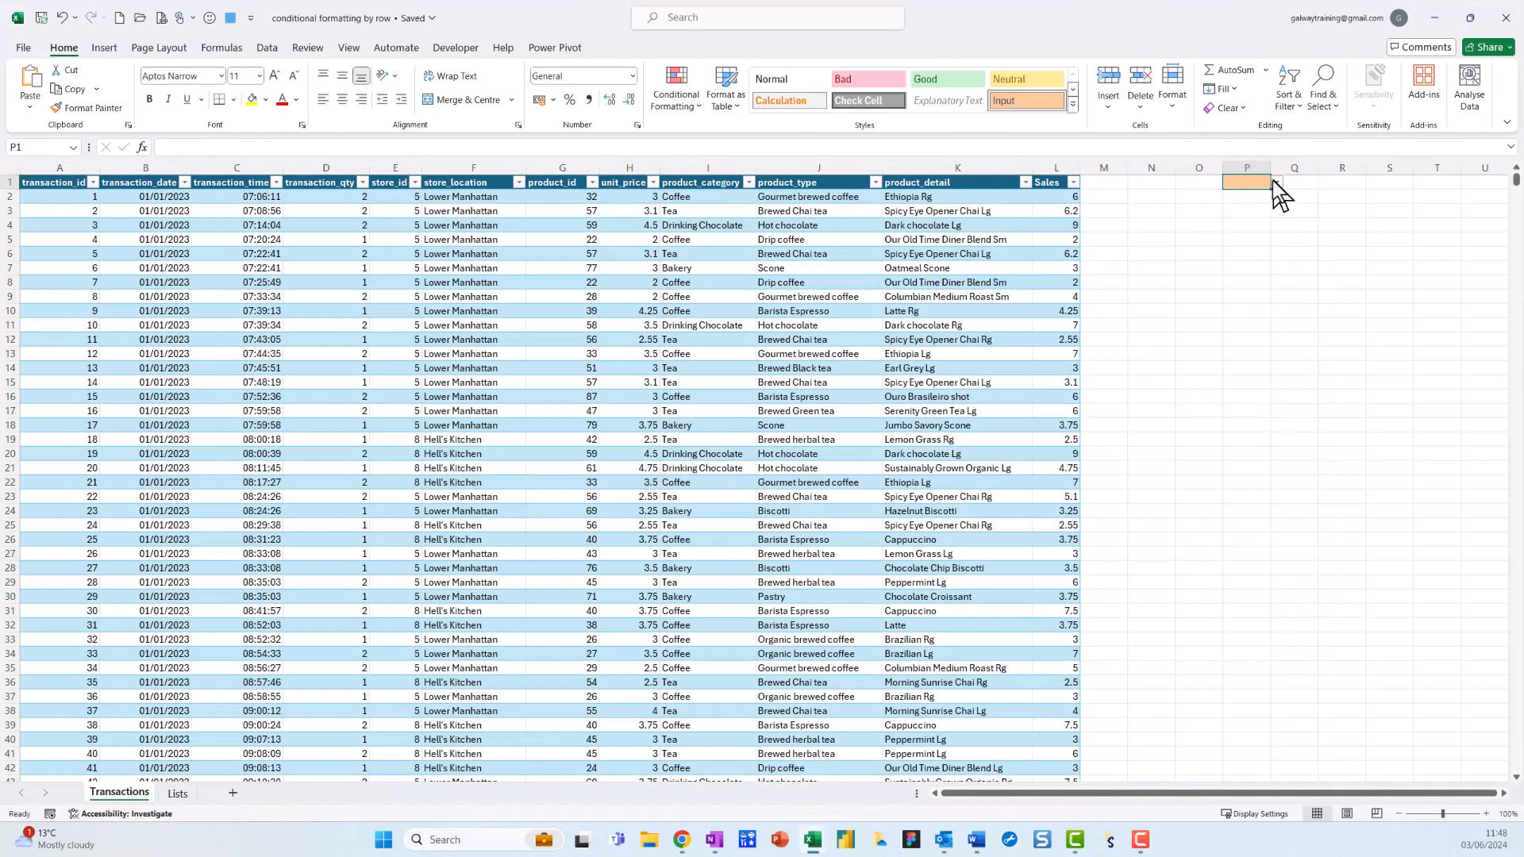
pyautogui.click(1277, 183)
pyautogui.click(1268, 222)
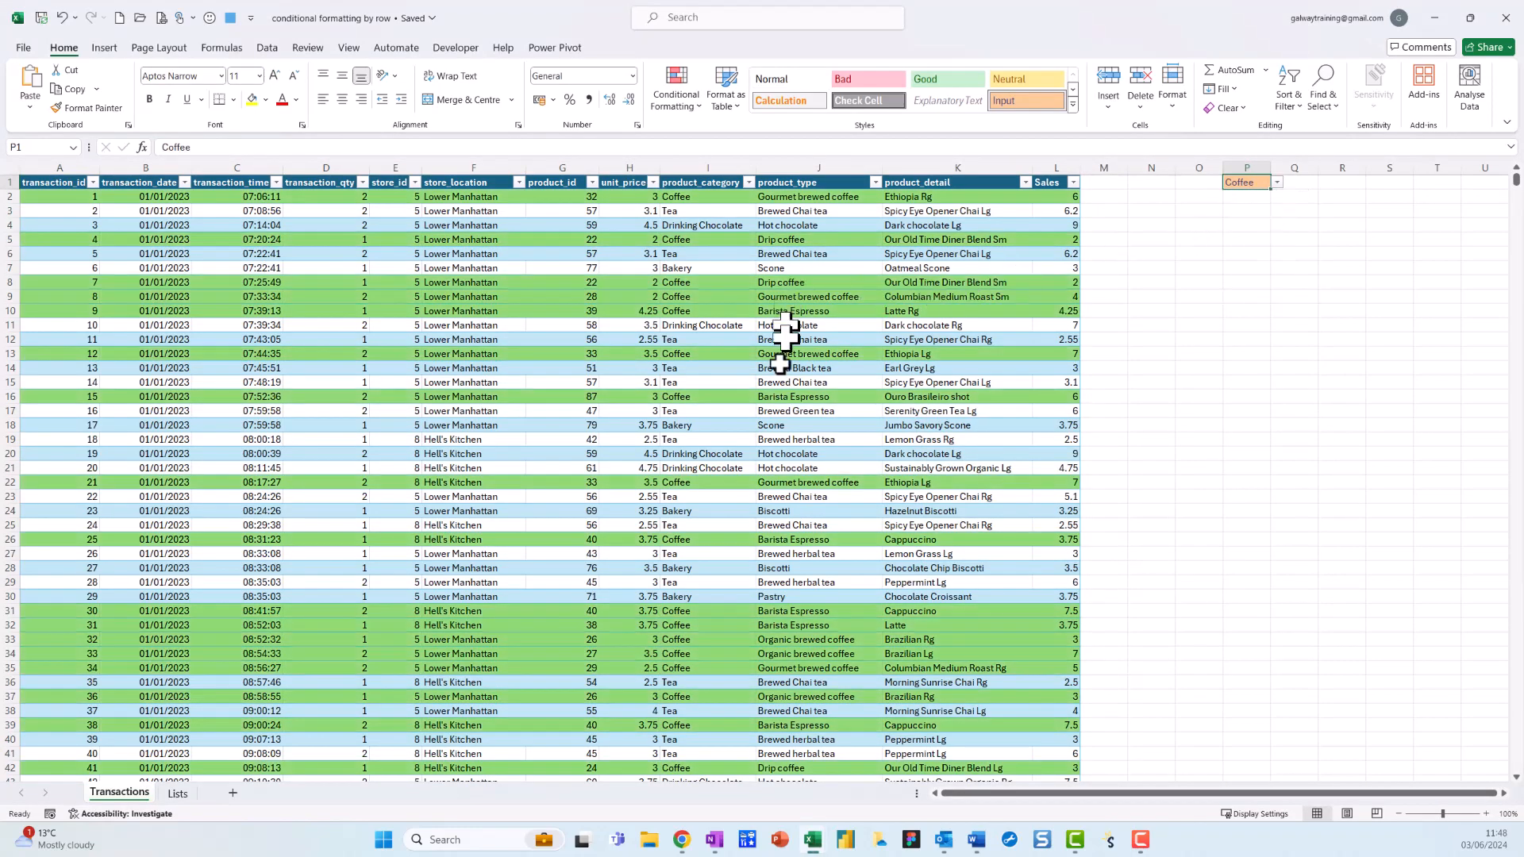
pyautogui.click(1280, 182)
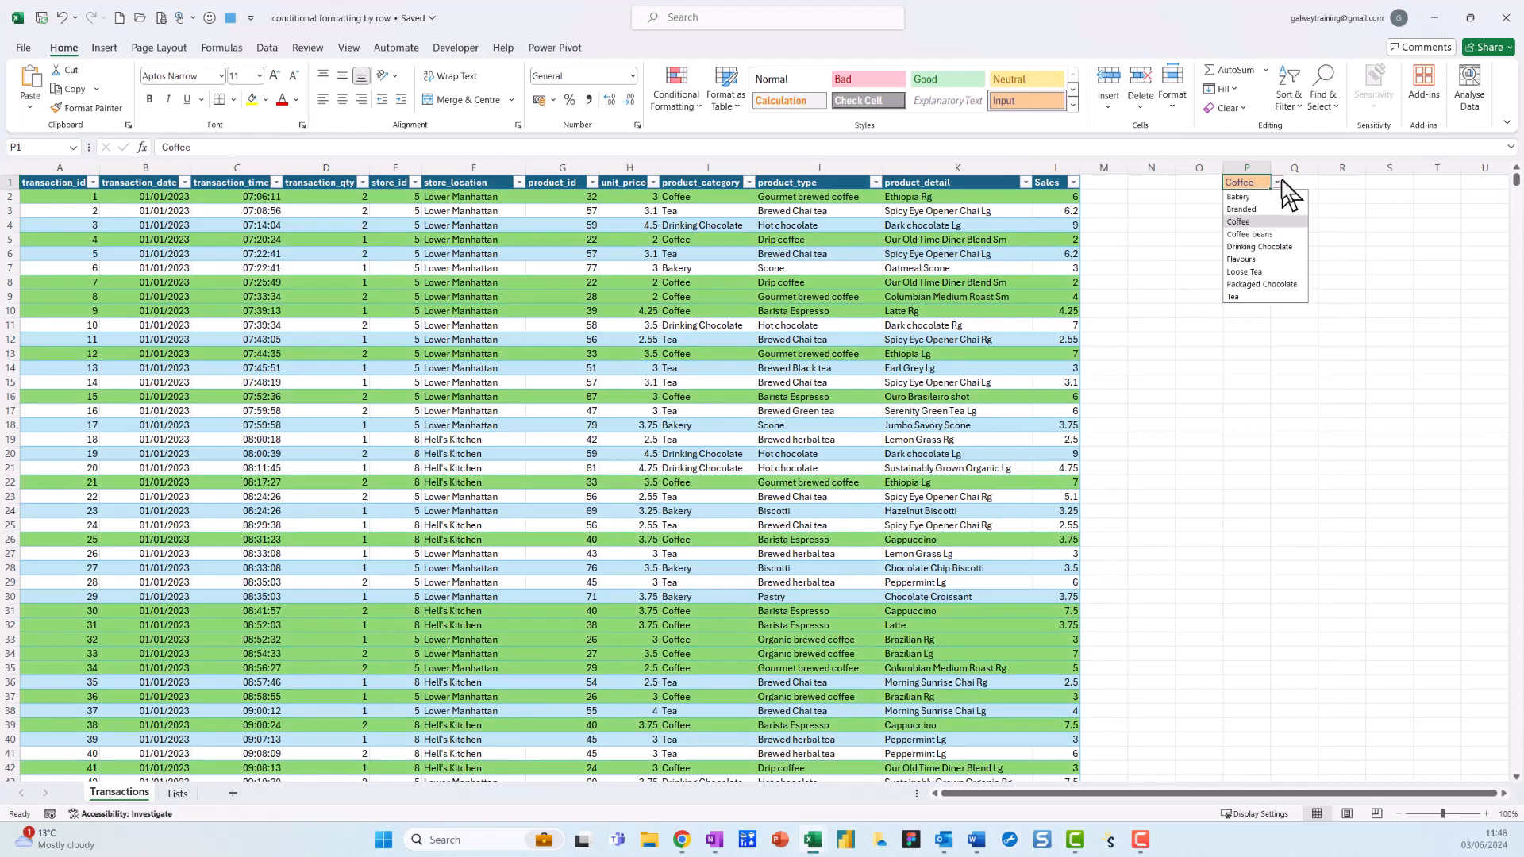
pyautogui.click(1279, 246)
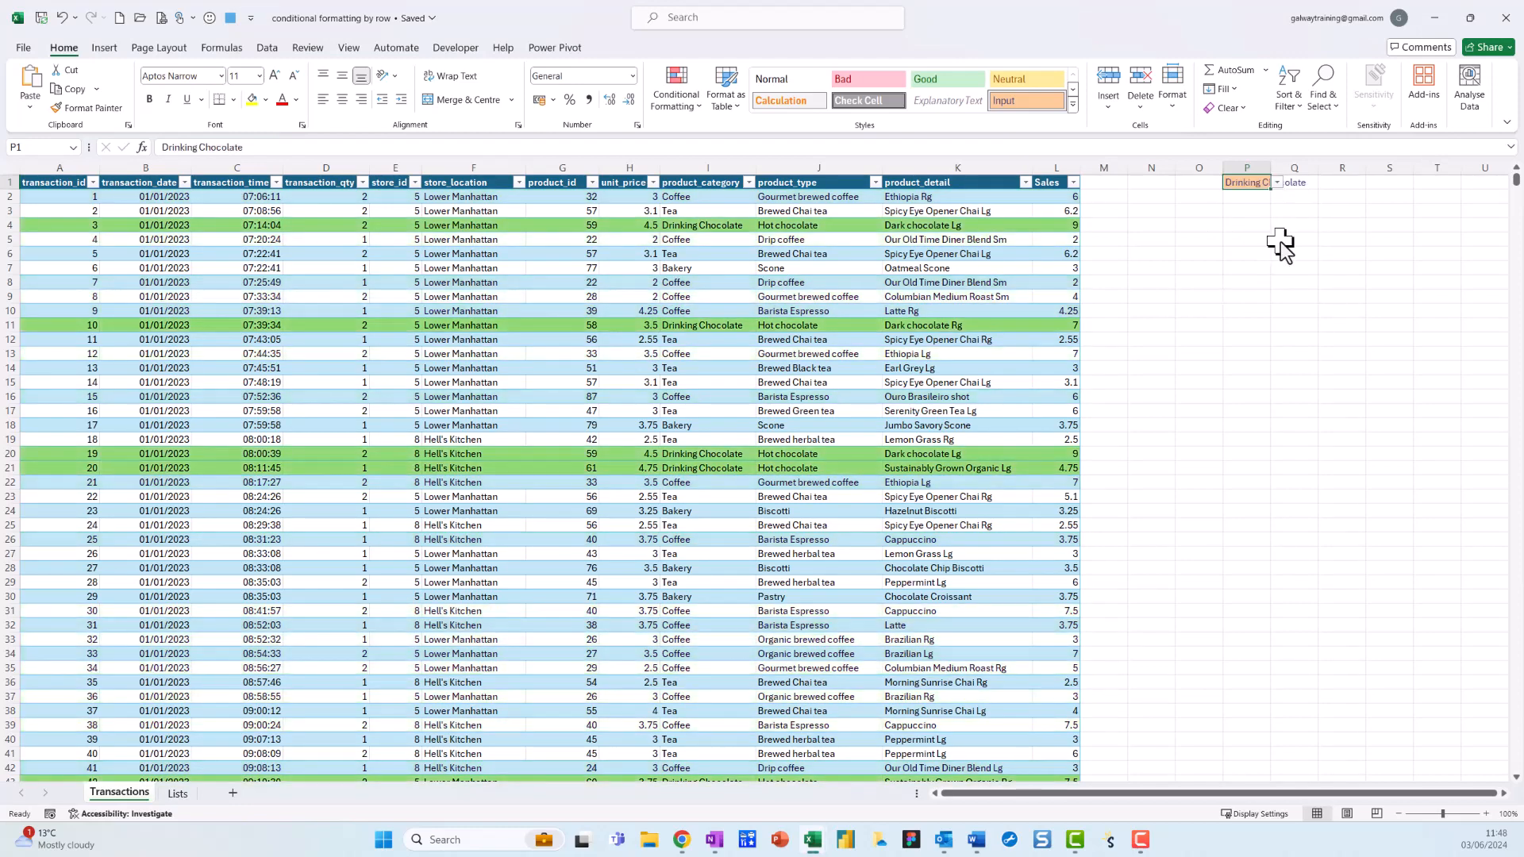
# Step: Test the row highlighting with two more categories in P1, choosing Loose Tea and finishing on Tea
pyautogui.click(1277, 182)
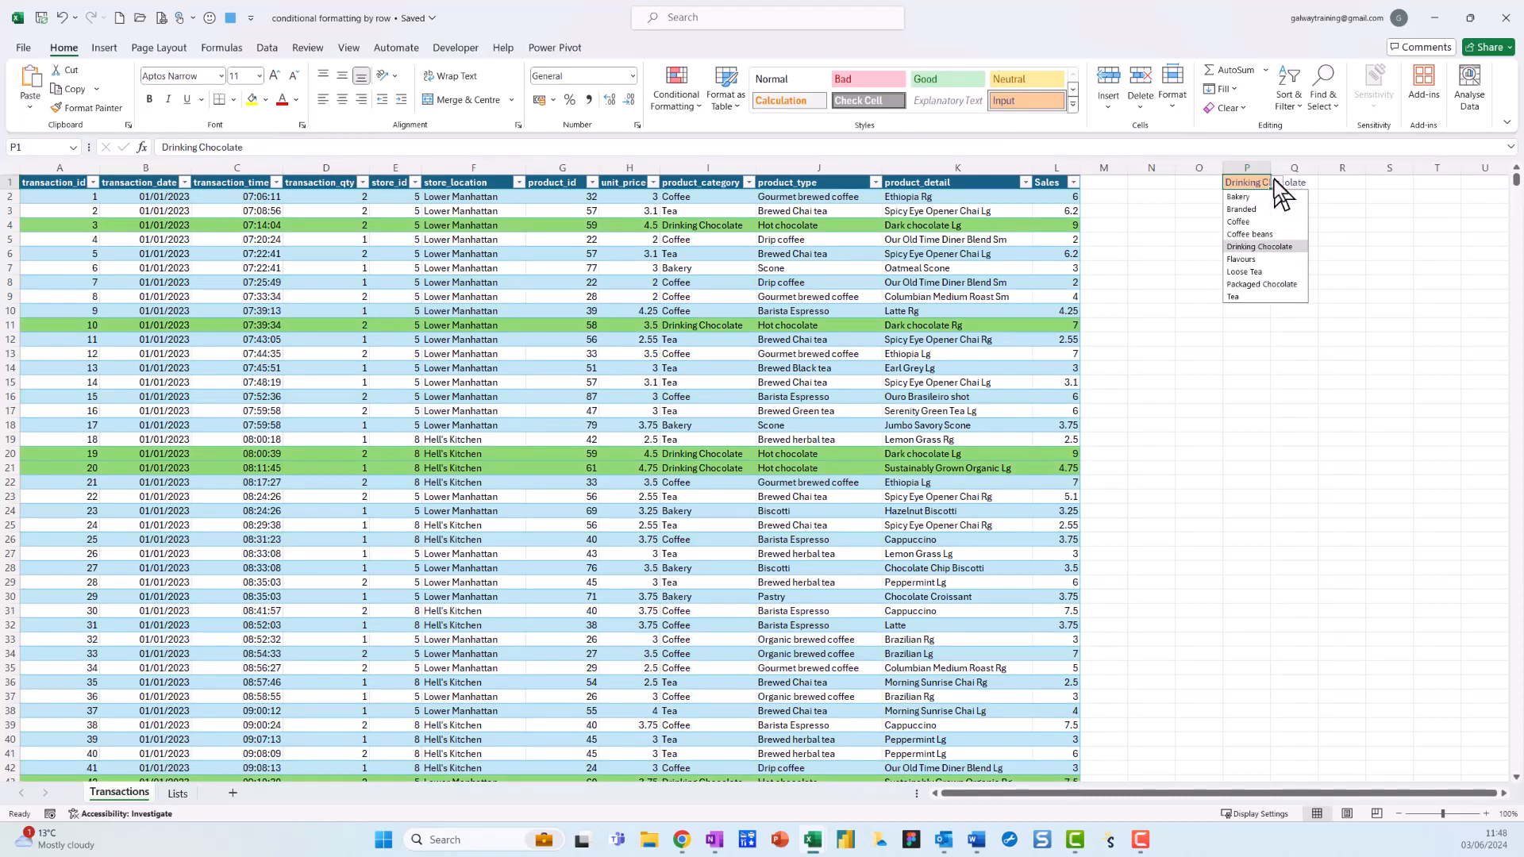
pyautogui.click(1275, 270)
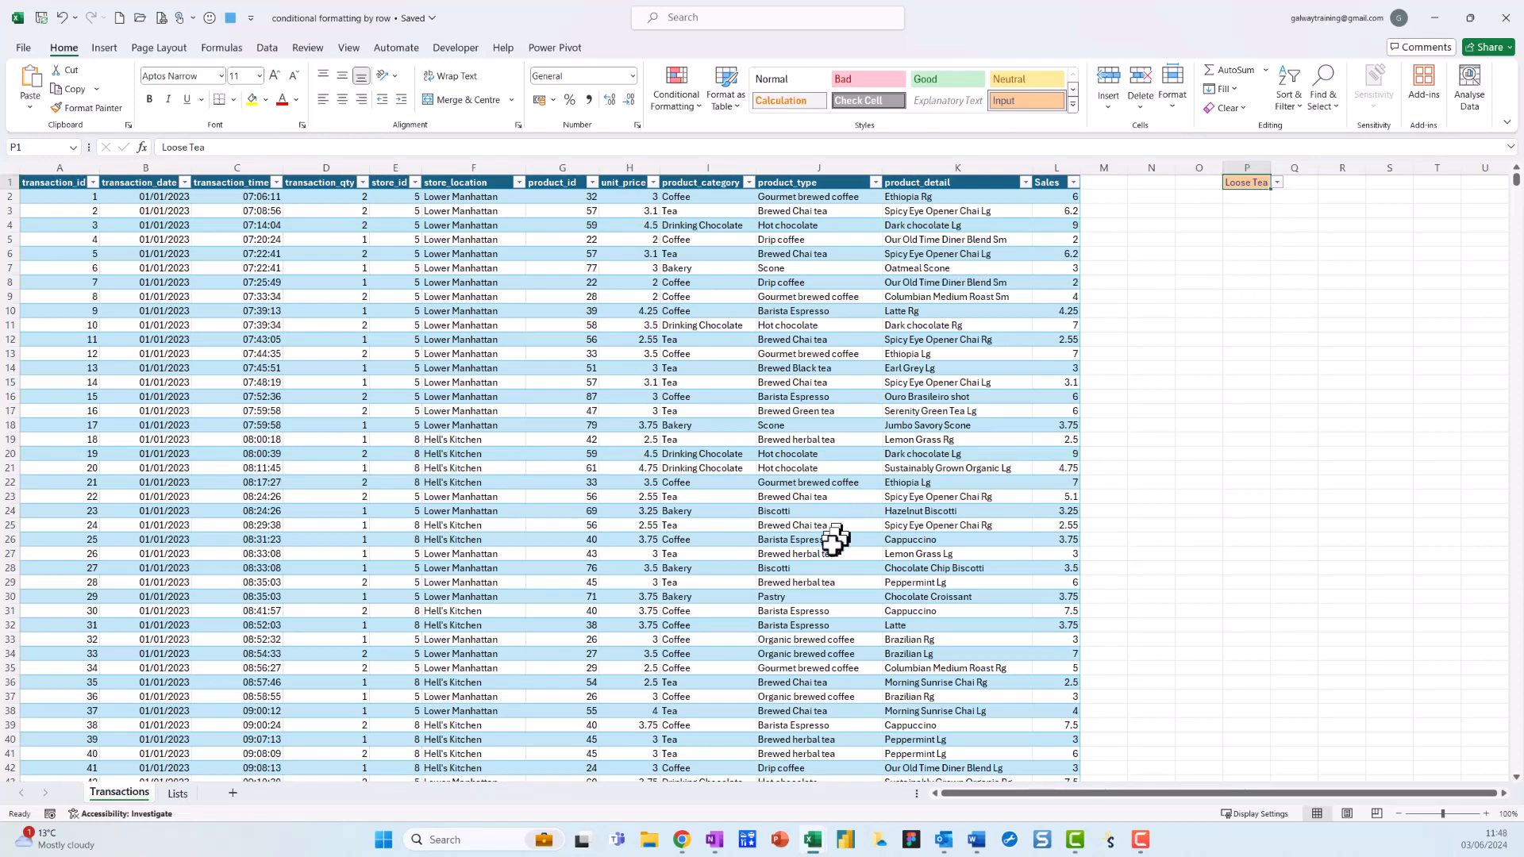
pyautogui.click(1279, 184)
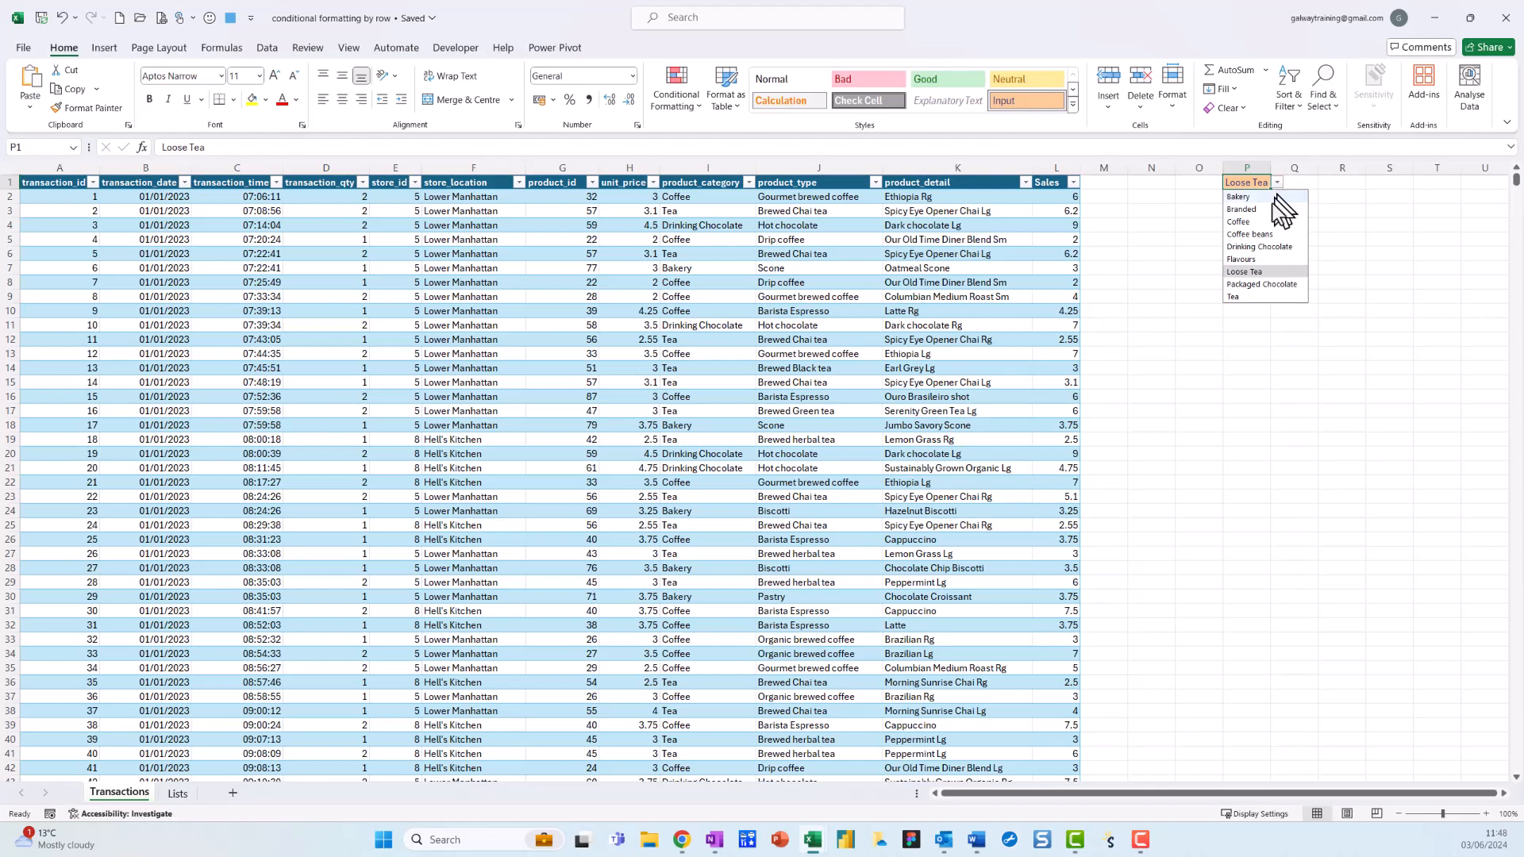
pyautogui.click(1263, 296)
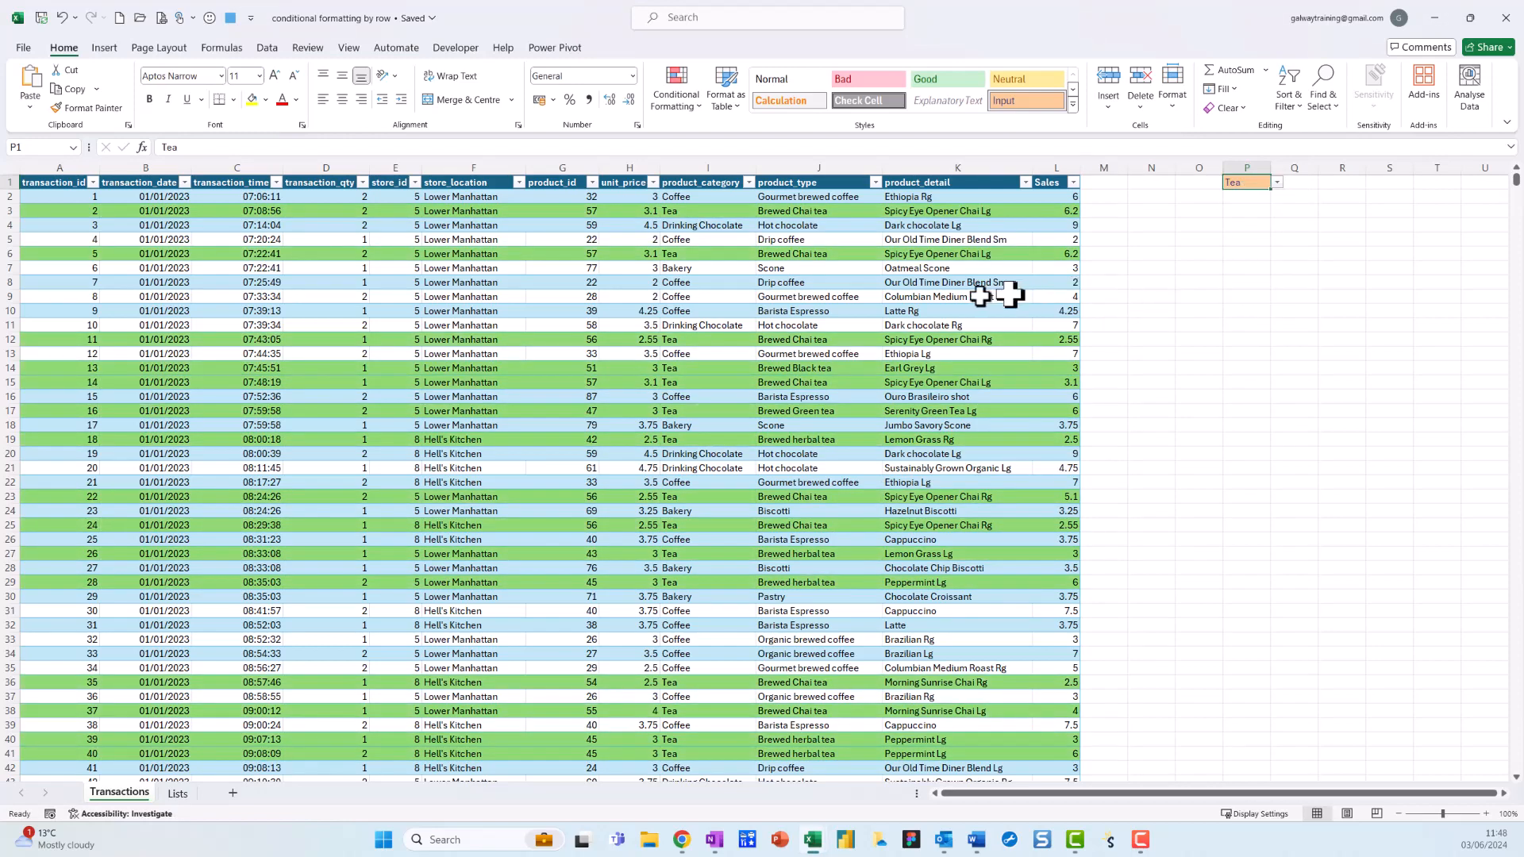
# Step: Change the product category of transaction 2 in cell I3 to "chai tea"
pyautogui.click(702, 214)
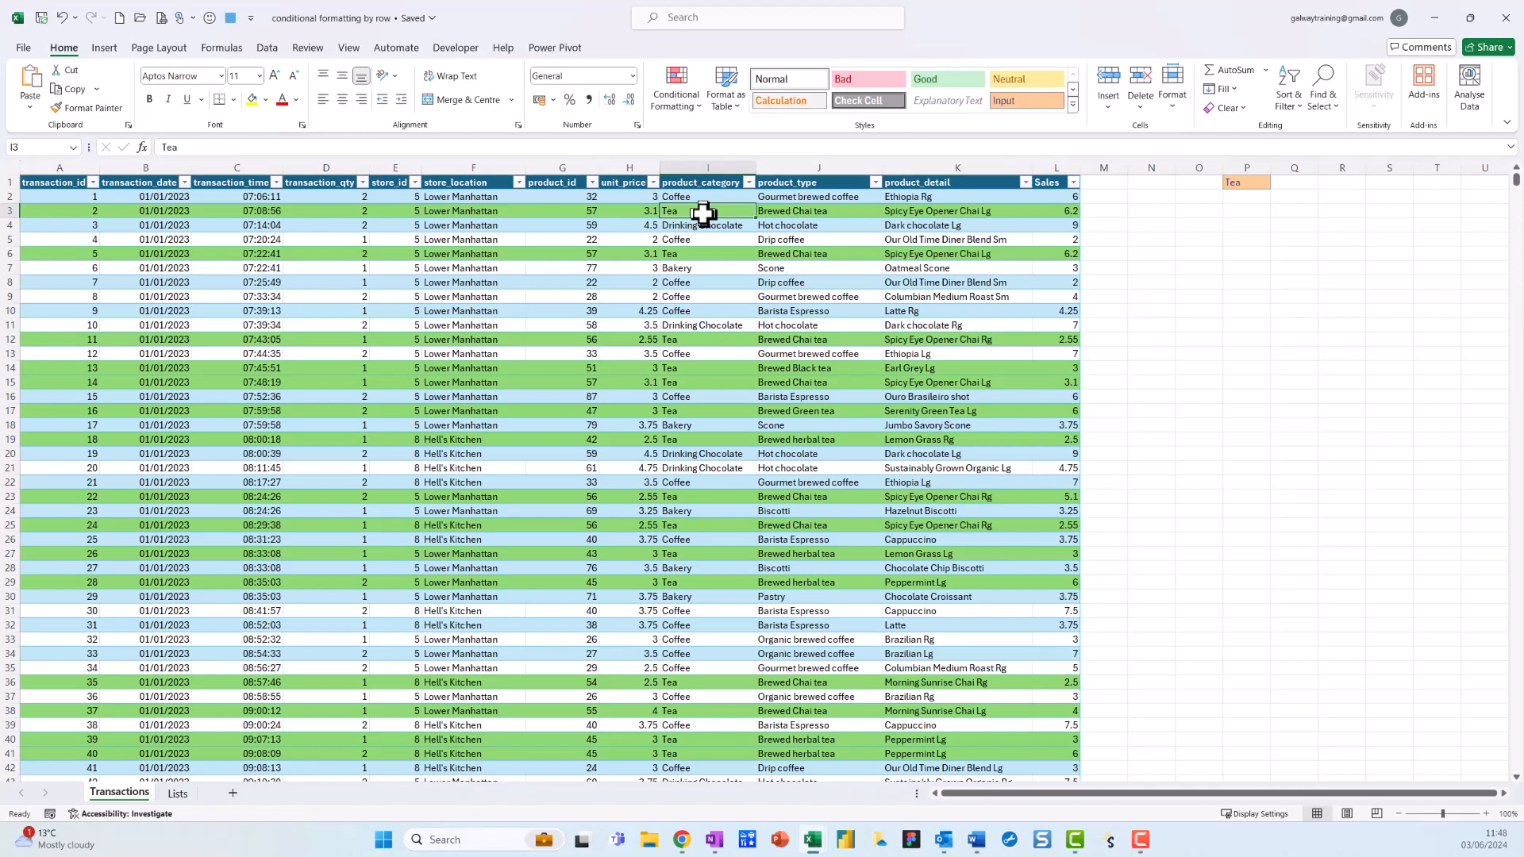
pyautogui.write('chai')
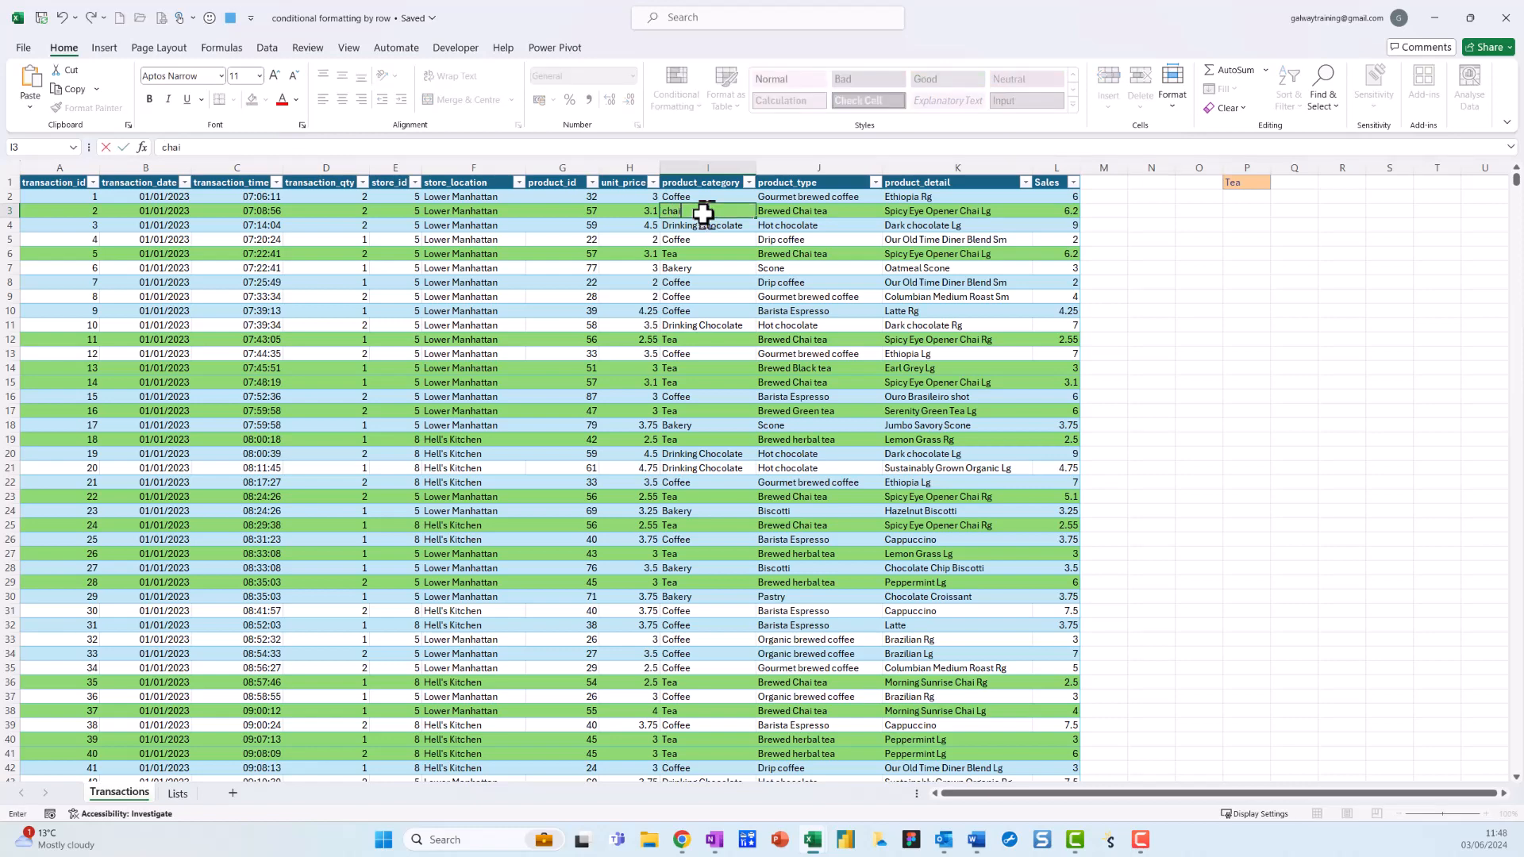
pyautogui.write(' tea')
pyautogui.press('Return')
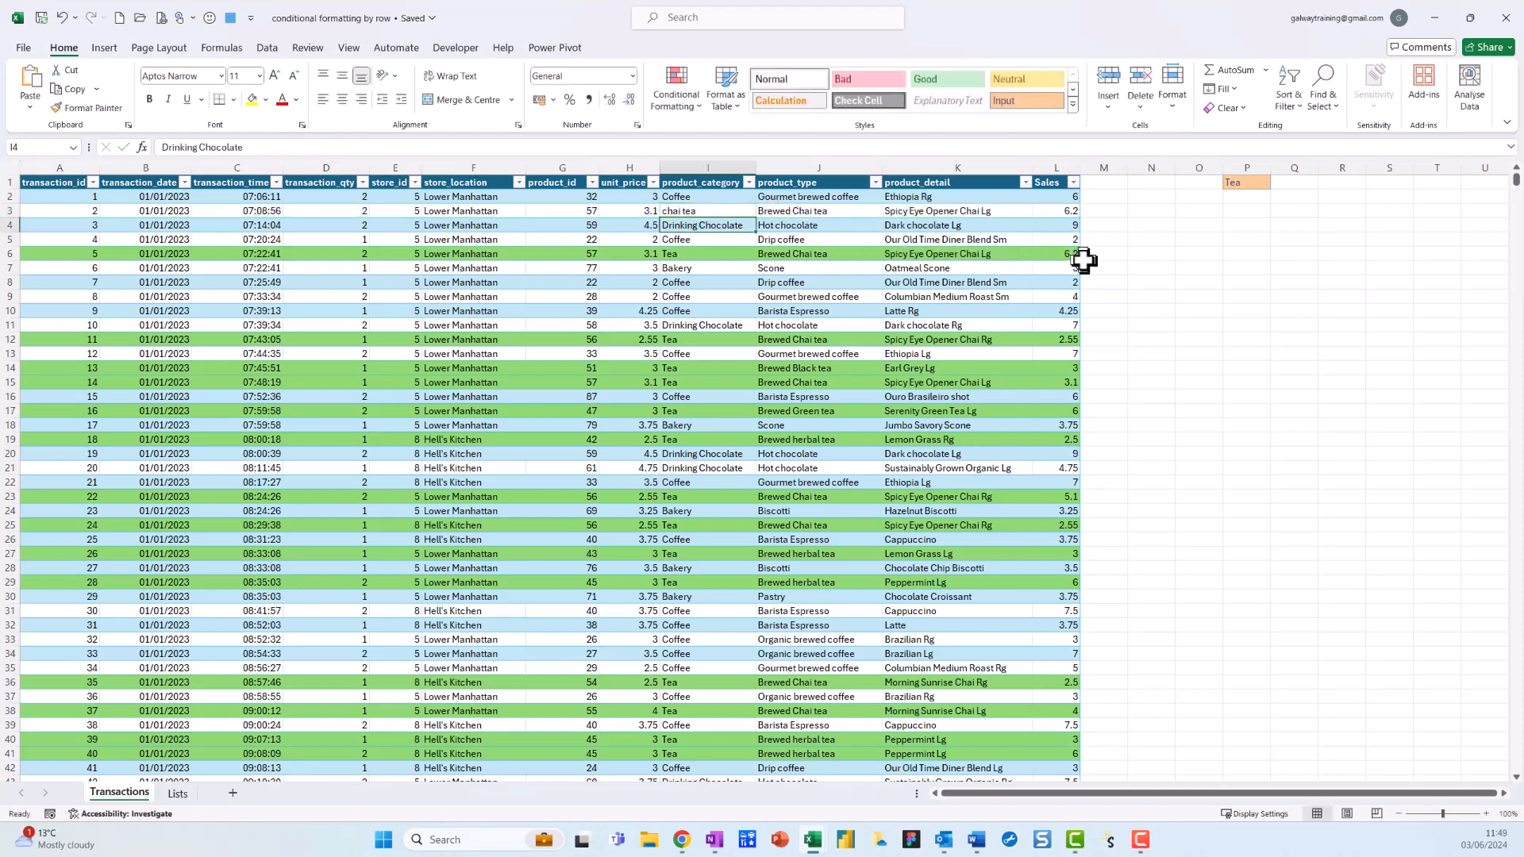
# Step: Check P1's drop-down list for the added chai tea category, leaving the selected category as it is
pyautogui.hotkey('ctrl', '2')
pyautogui.moveTo(1221, 172)
pyautogui.mouseDown()
pyautogui.moveTo(1288, 164)
pyautogui.moveTo(1219, 175)
pyautogui.mouseUp()
pyautogui.press('Escape')
pyautogui.click(1259, 185)
pyautogui.click(1277, 182)
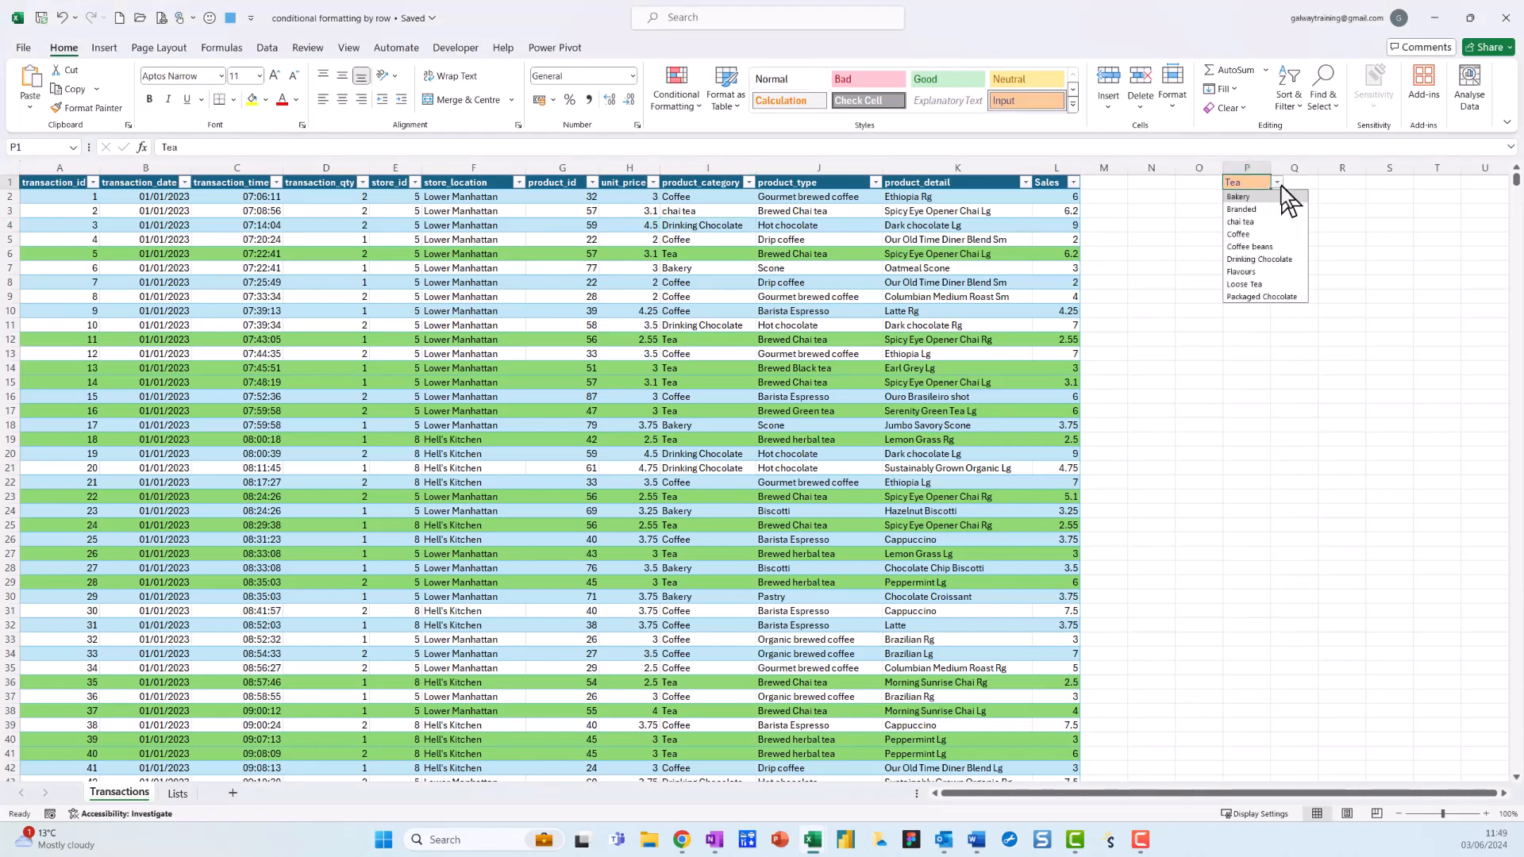
pyautogui.click(1280, 184)
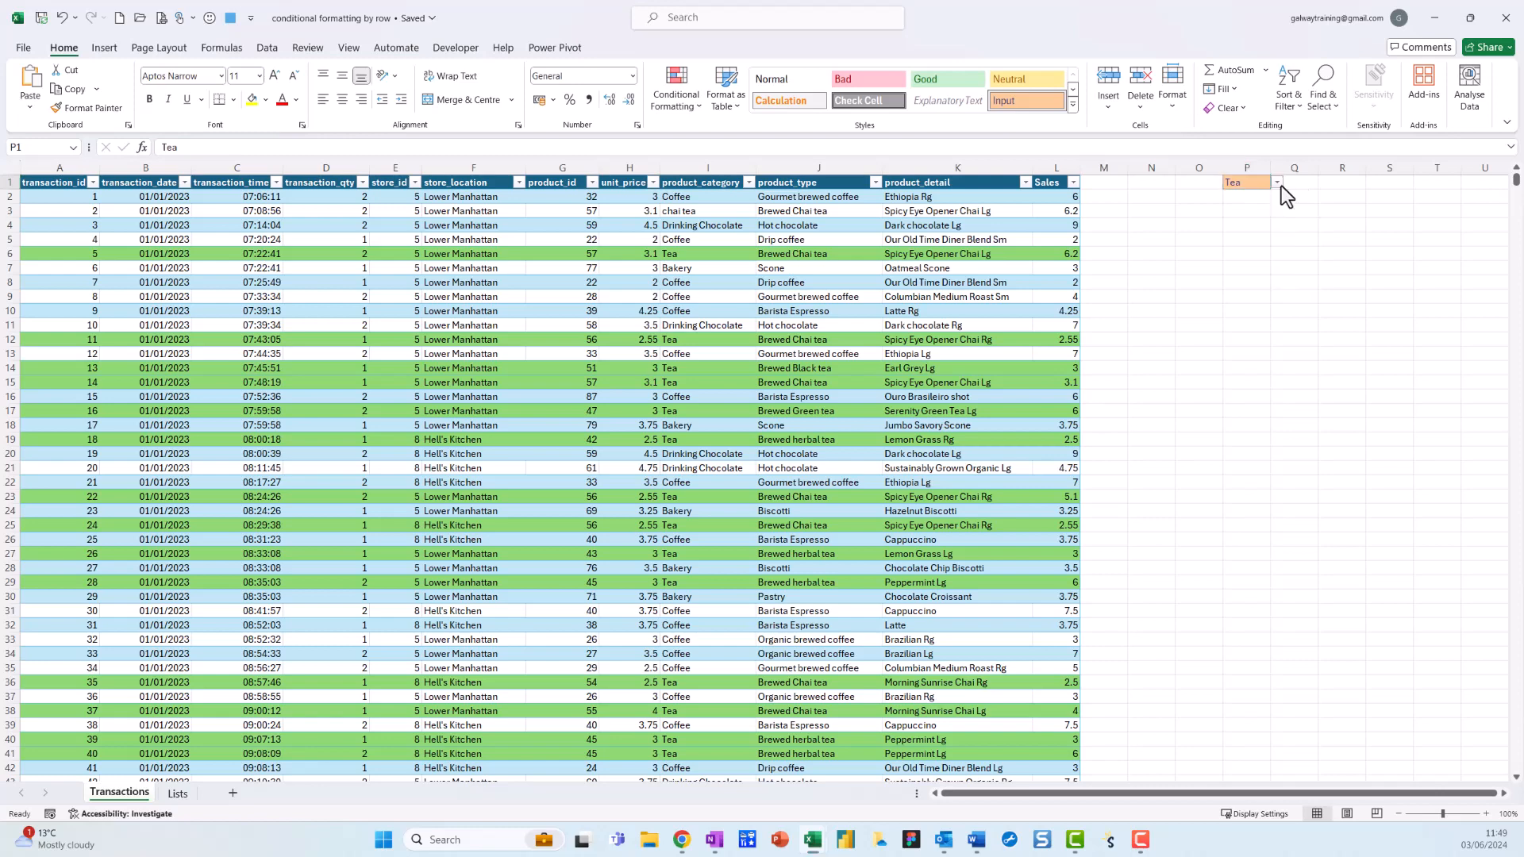
pyautogui.click(1280, 184)
pyautogui.moveTo(1260, 215)
pyautogui.mouseDown()
pyautogui.moveTo(1218, 226)
pyautogui.moveTo(1286, 231)
pyautogui.moveTo(1257, 216)
pyautogui.mouseUp()
pyautogui.press('Escape')
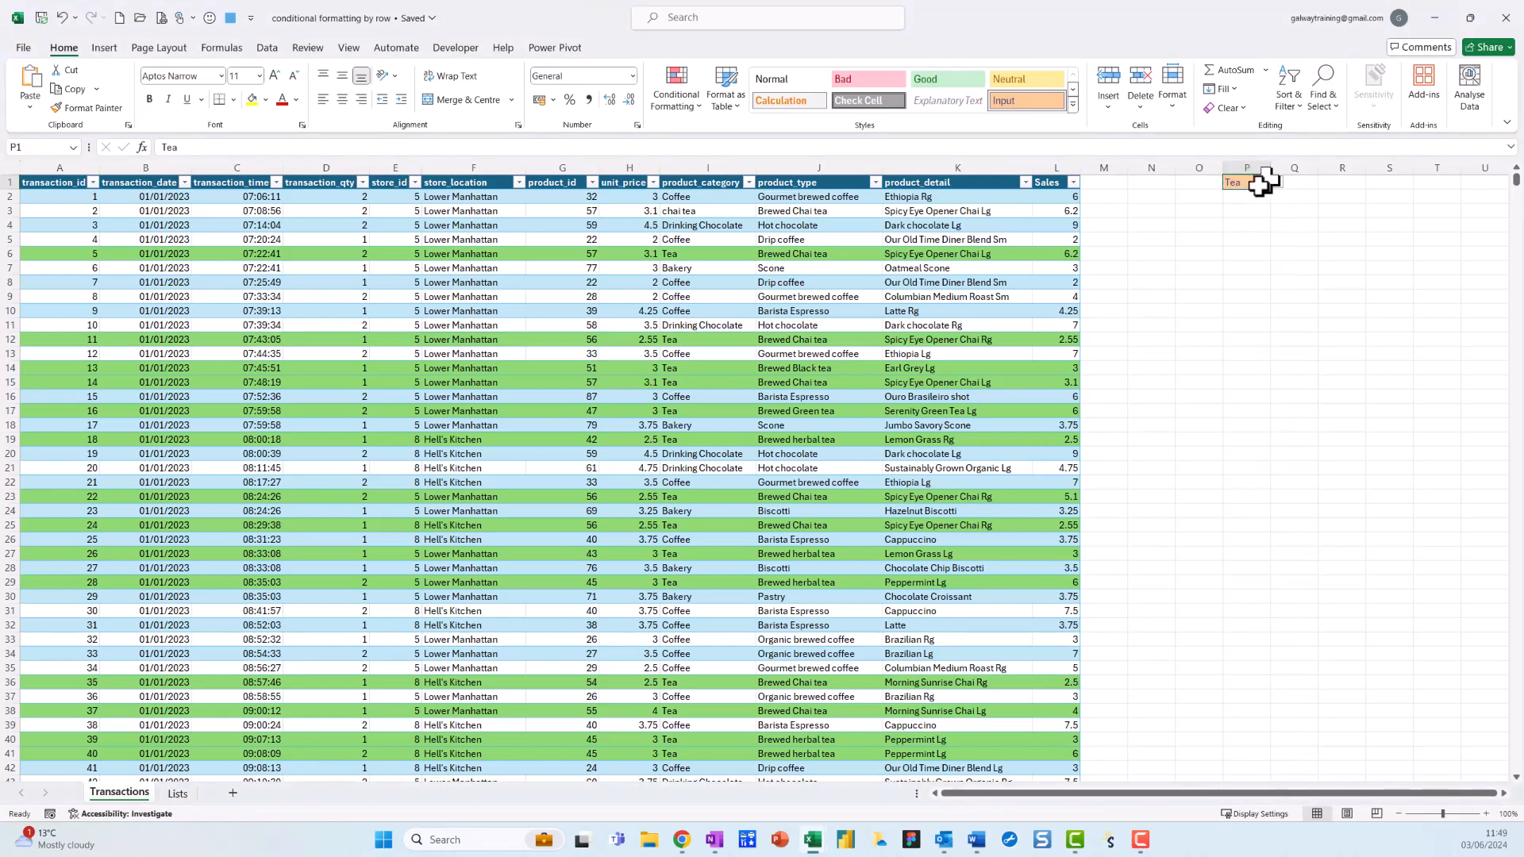